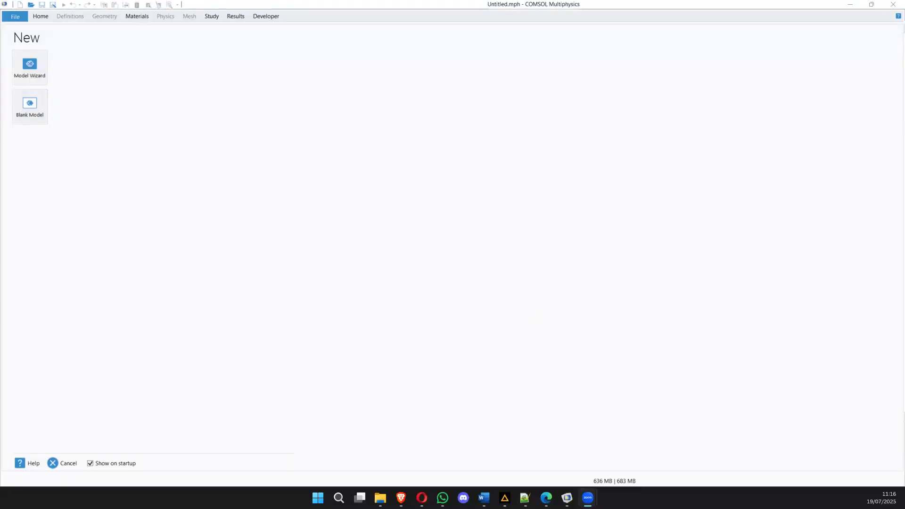
Step: Start a new model with the Model Wizard and choose the 2D space dimension
click(33, 77)
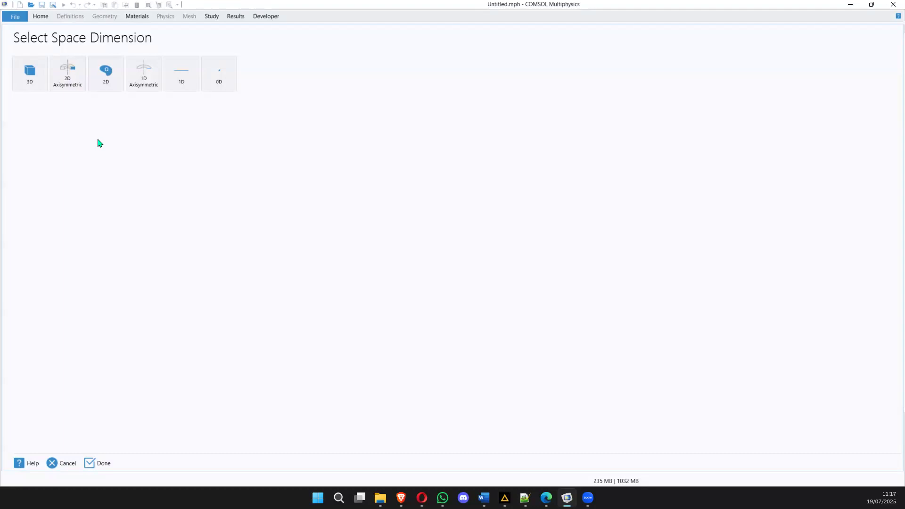
click(102, 83)
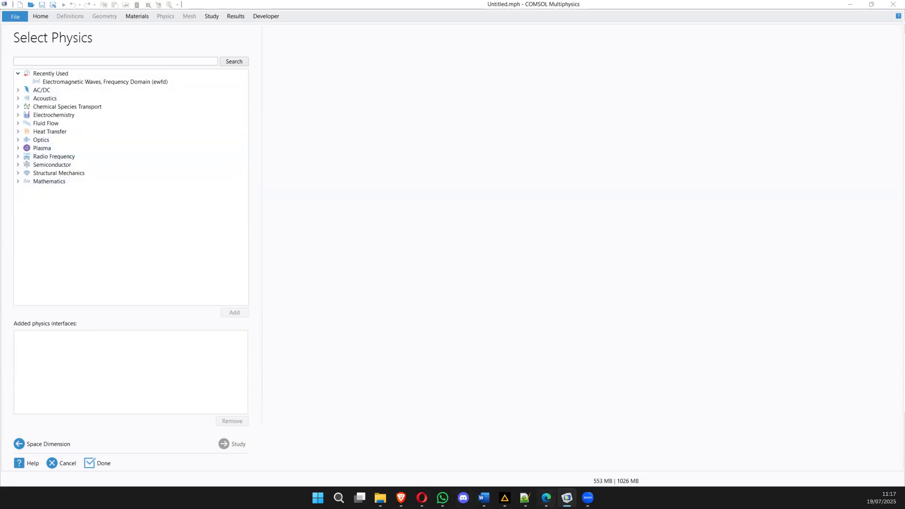
Step: Switch to asd.pdf in Edge, mark the T note in red, circle "E-field", and return to COMSOL
click(546, 498)
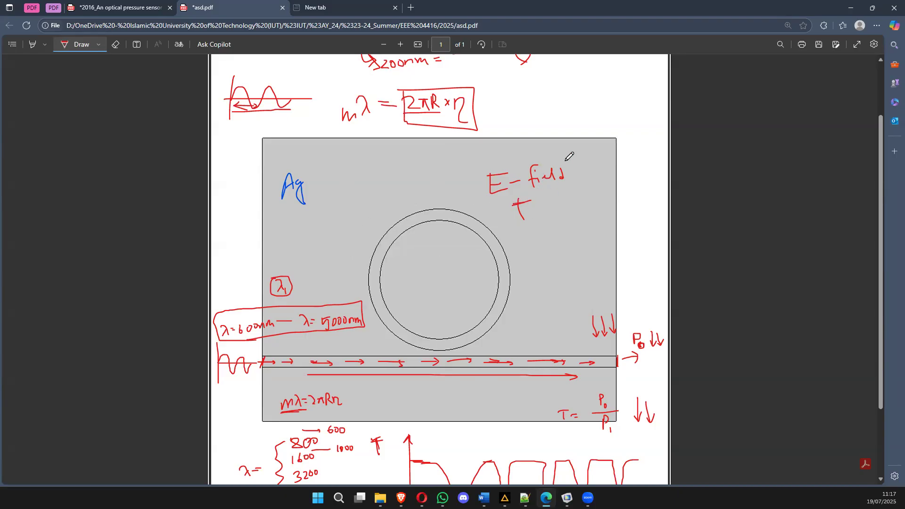
drag(541, 215, 556, 210)
mouse_move(569, 159)
mouse_down()
mouse_move(485, 185)
mouse_move(574, 187)
mouse_move(504, 163)
mouse_up()
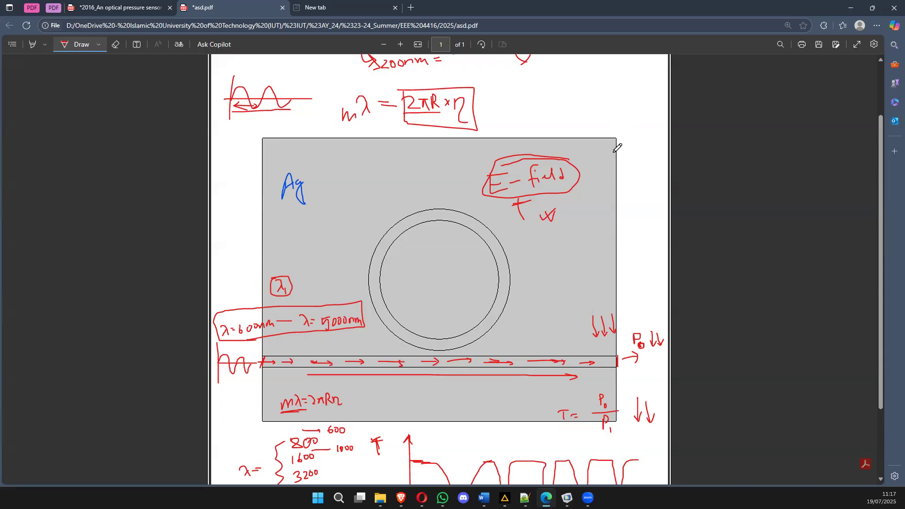
click(851, 7)
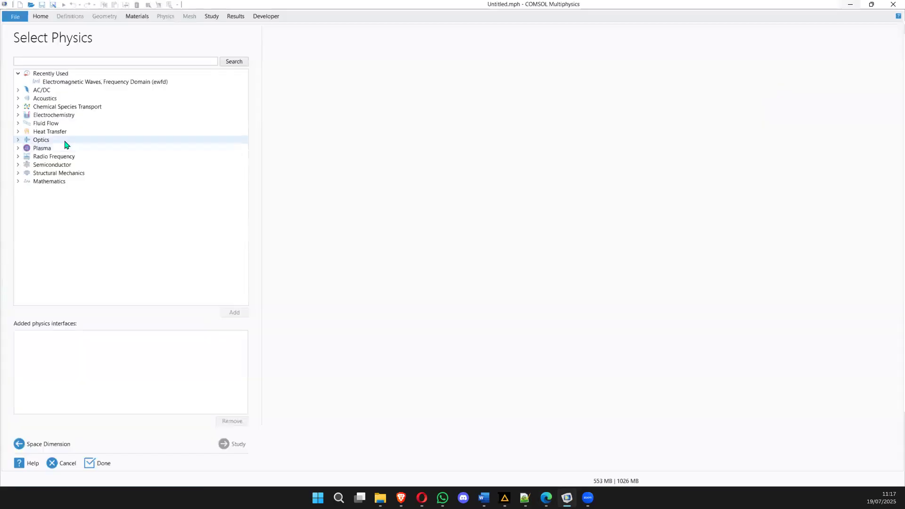
Step: Add the Electromagnetic Waves, Frequency Domain (ewfd) interface from the Wave Optics branch
click(18, 140)
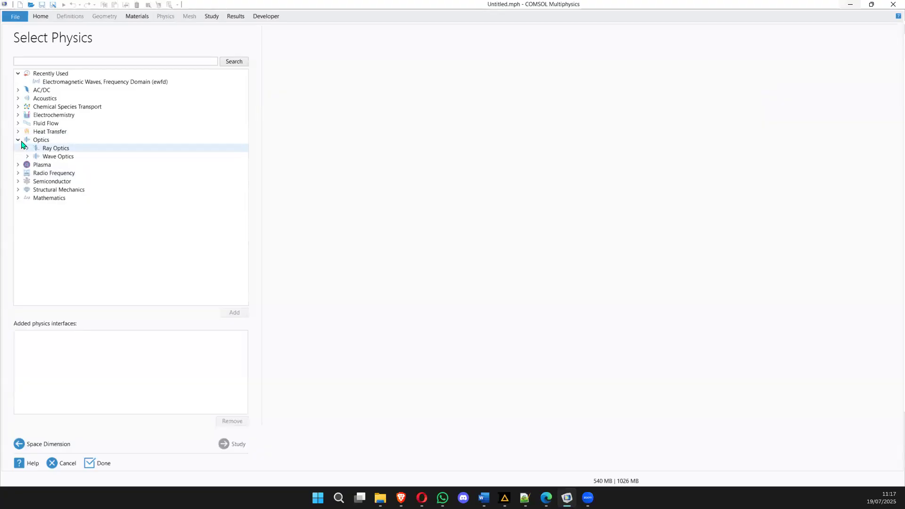
click(28, 157)
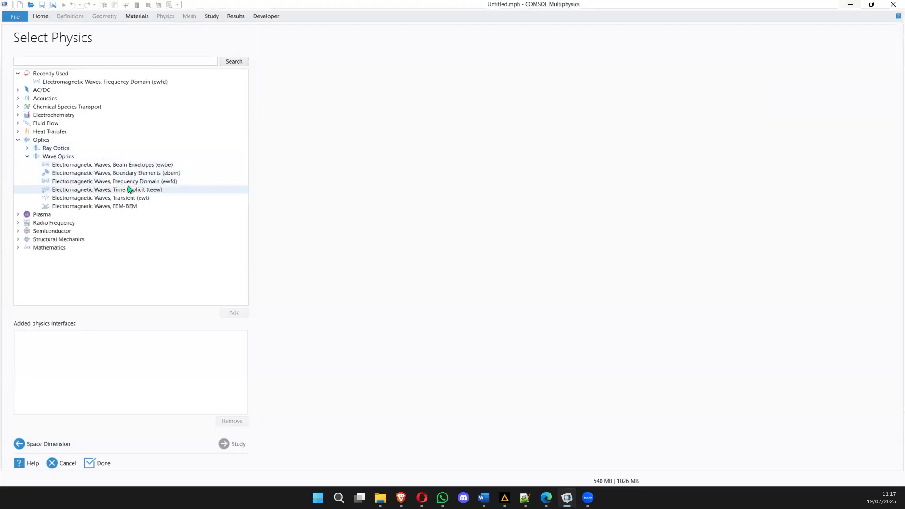
click(84, 182)
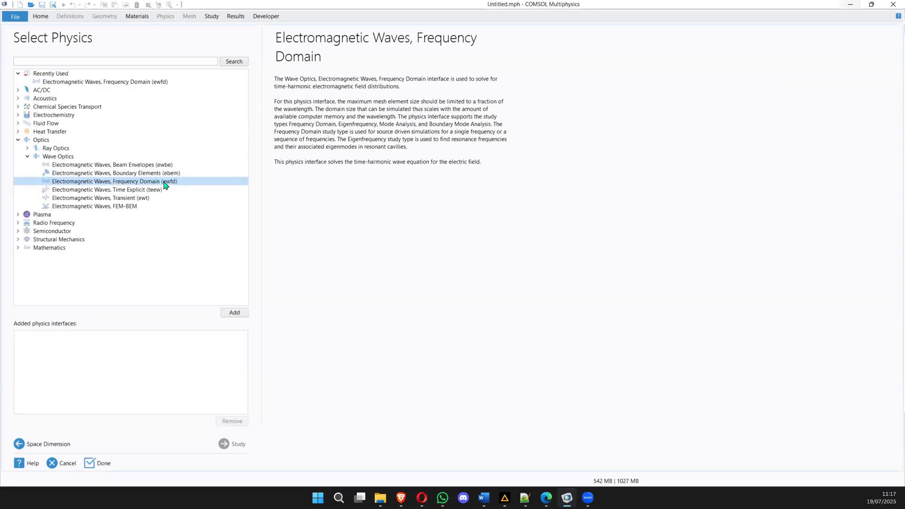
click(235, 313)
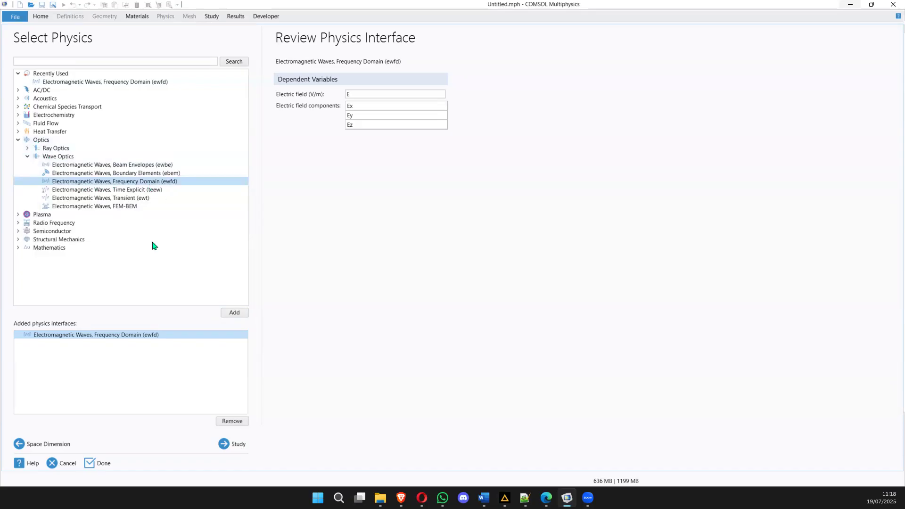
click(238, 317)
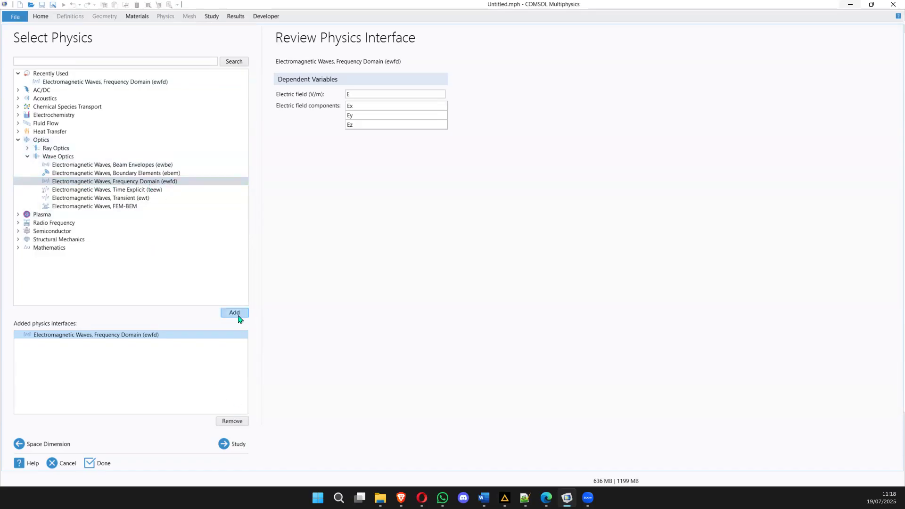
Step: Choose the Boundary Mode Analysis preset study and finish the model setup
click(224, 448)
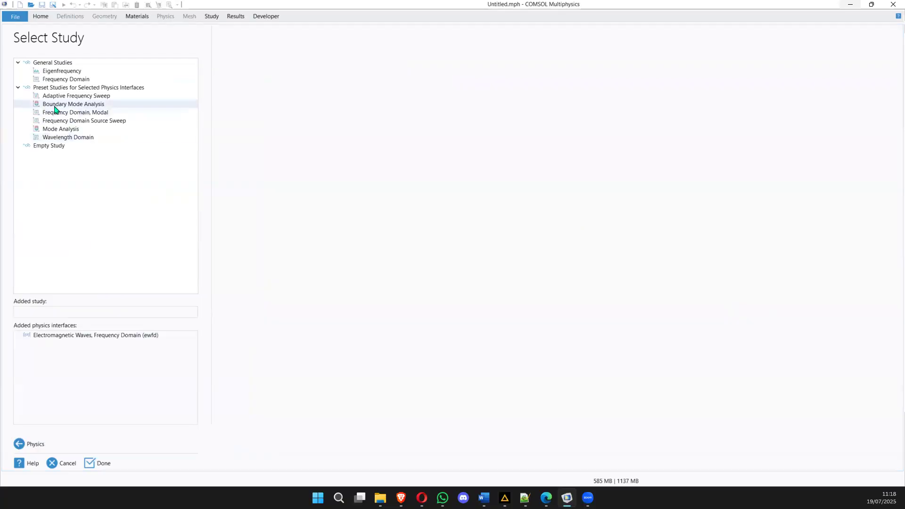
click(83, 105)
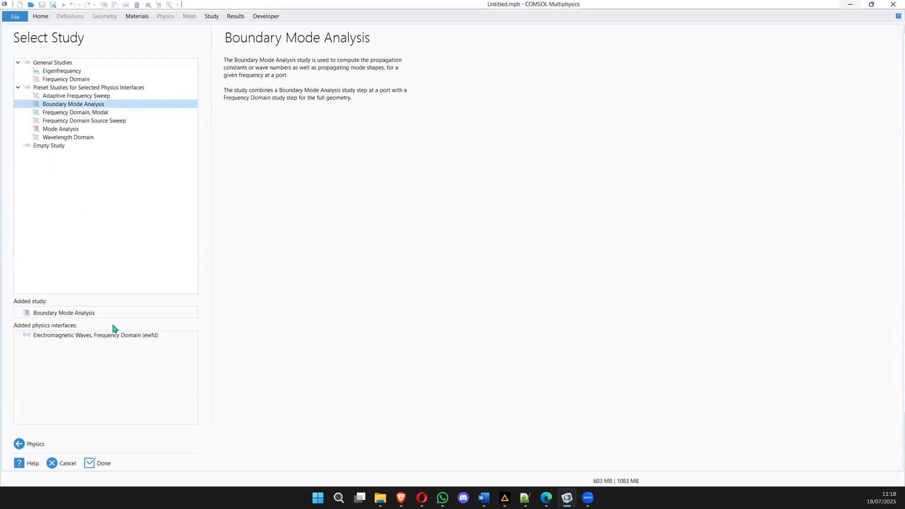
click(95, 465)
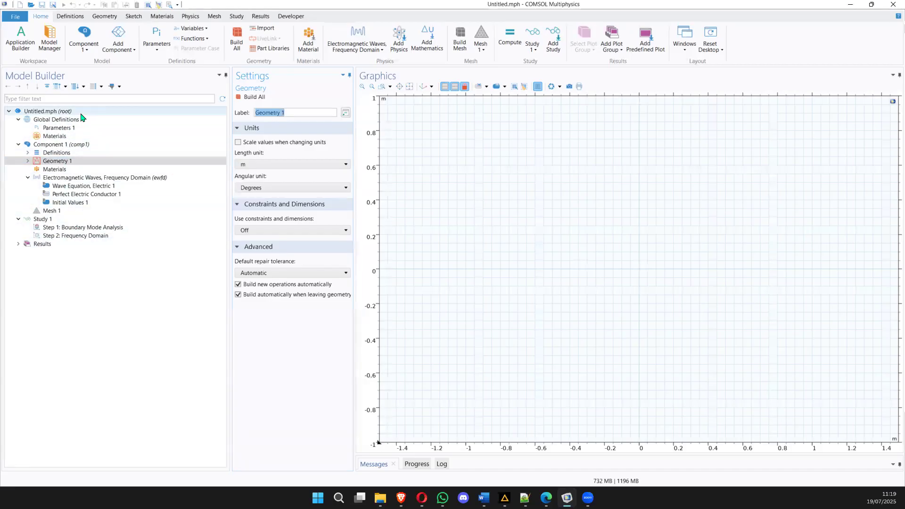
Step: Examine the component's Materials, the ewfd physics, Study 1 and Parameters 1, widening the settings area for the parameter table
click(63, 169)
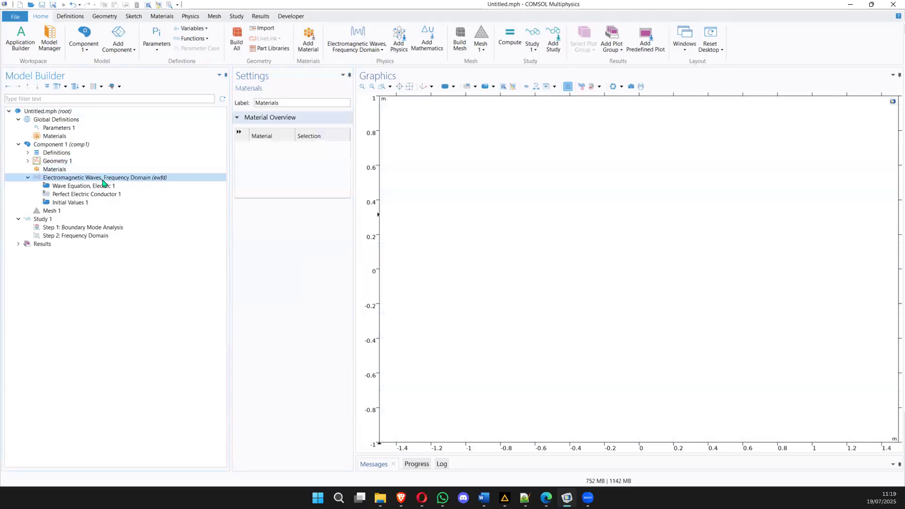
click(103, 179)
click(69, 219)
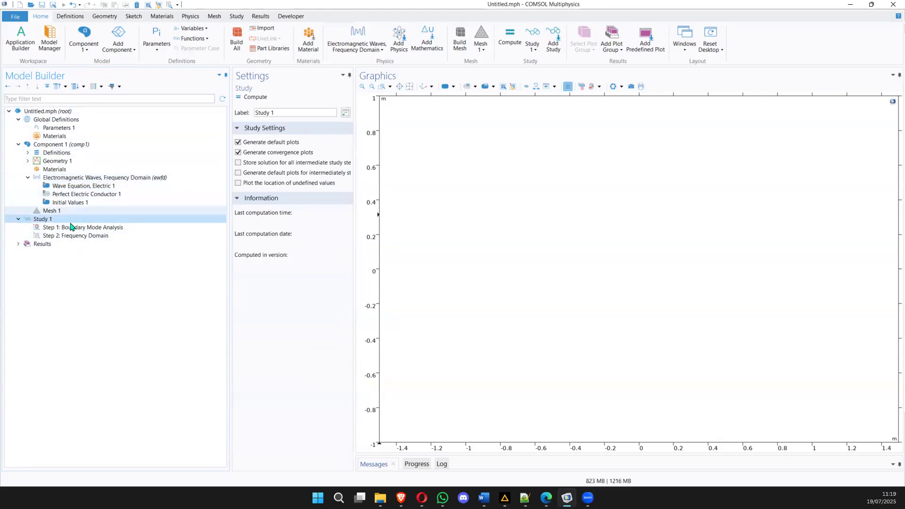
click(84, 128)
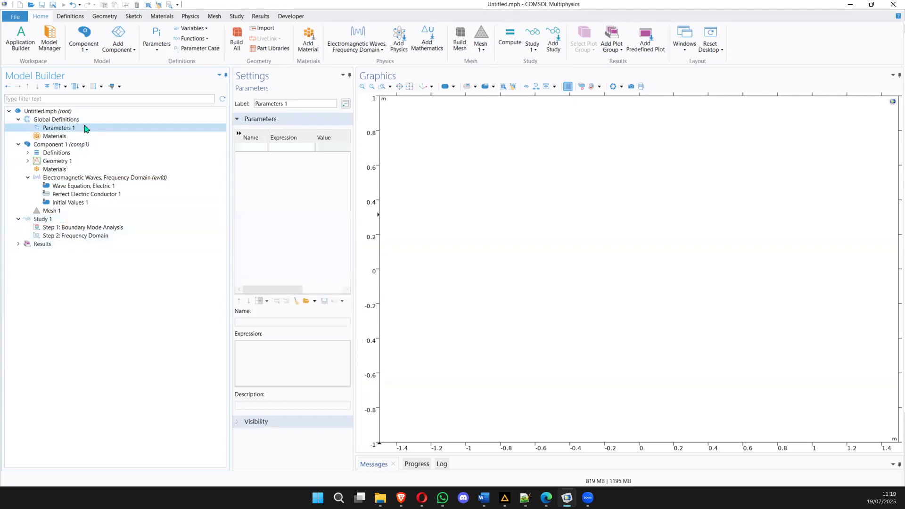
drag(354, 164, 472, 161)
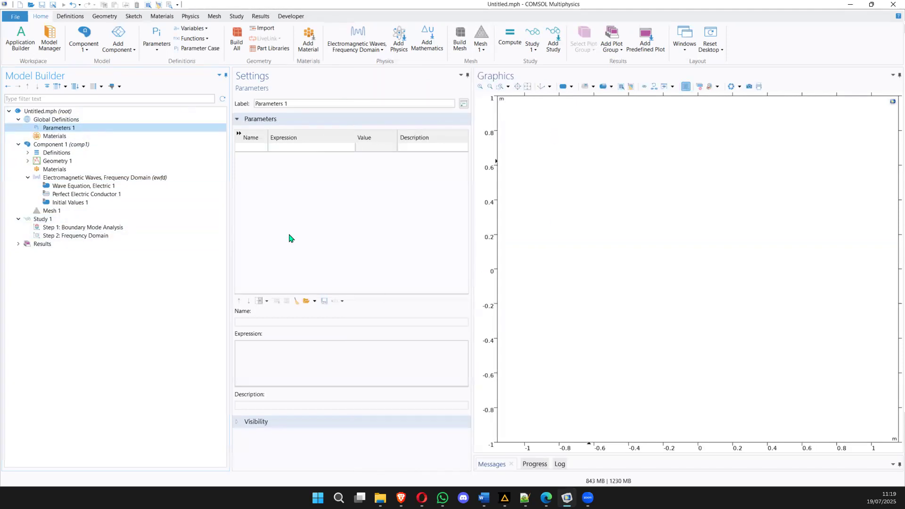
Step: Switch sketch mode for Geometry 1 on and off to demonstrate it, leaving it off
click(139, 16)
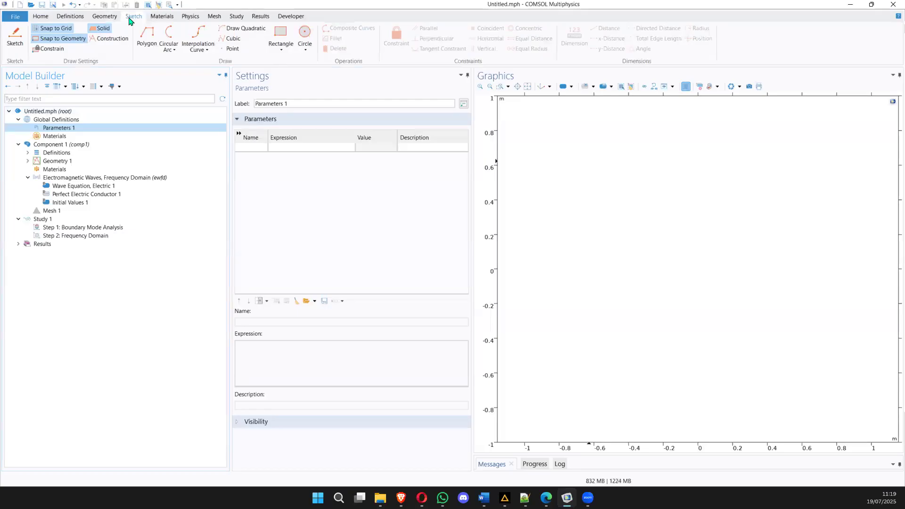
click(15, 47)
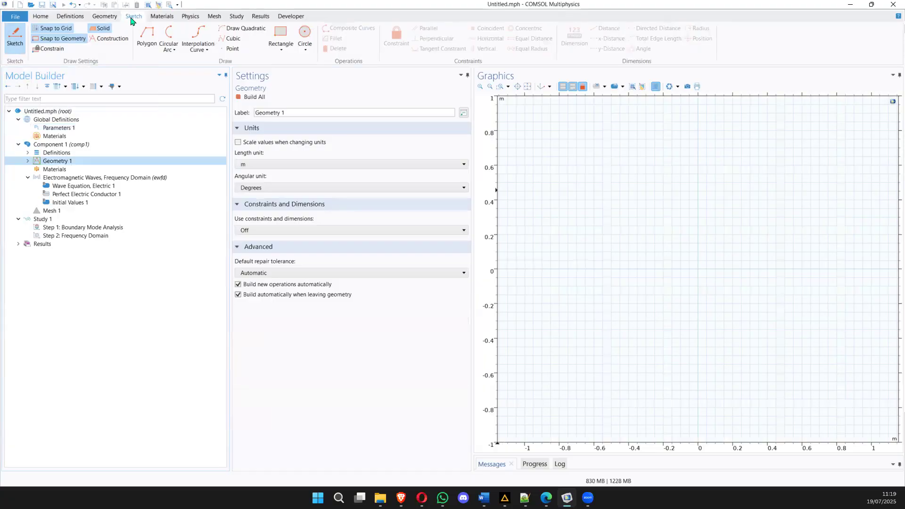
click(15, 44)
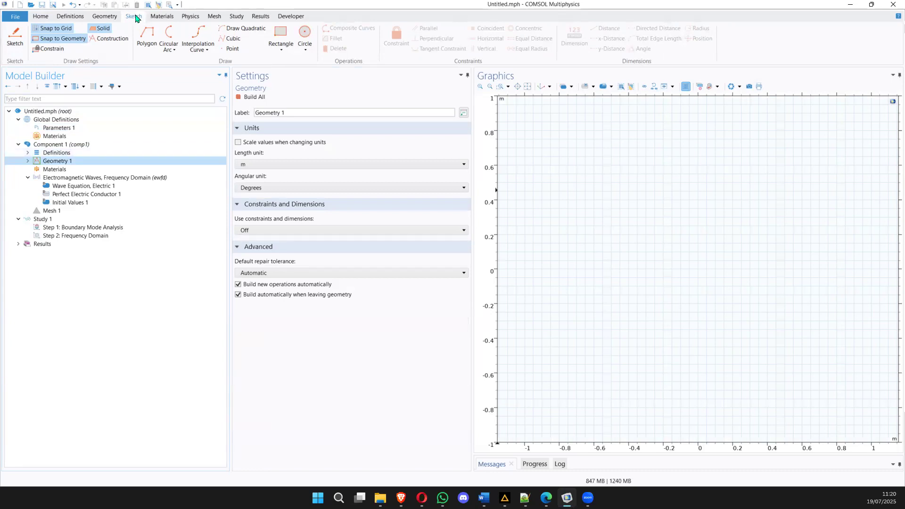
click(16, 40)
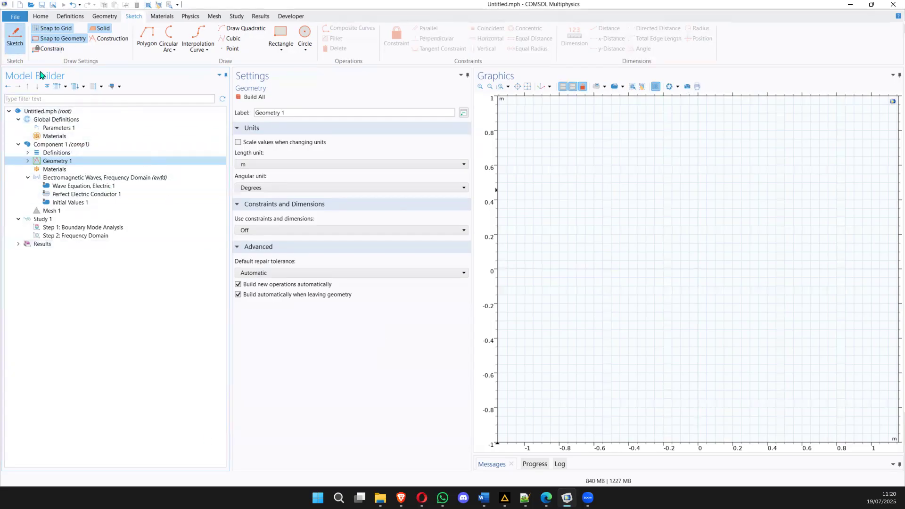
click(19, 47)
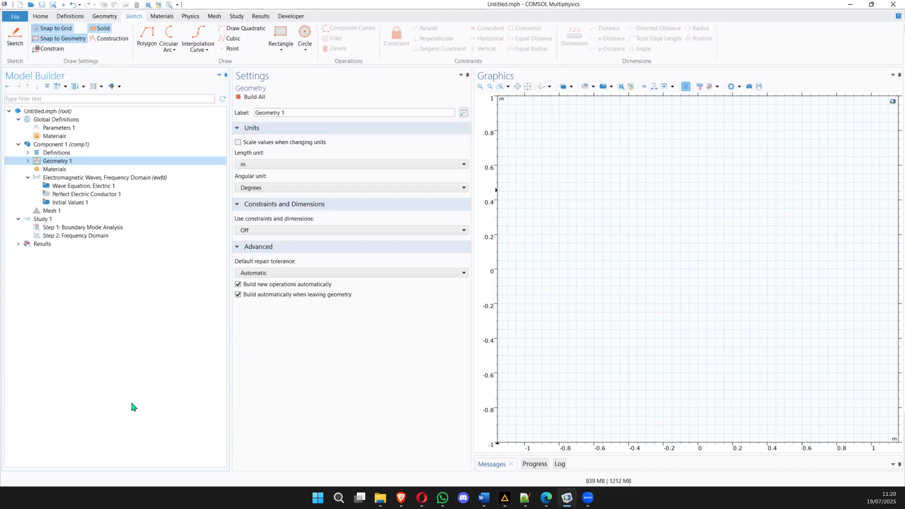
Step: Show the Parameters 1 settings and open the recent model comsol_lab_demo
click(47, 19)
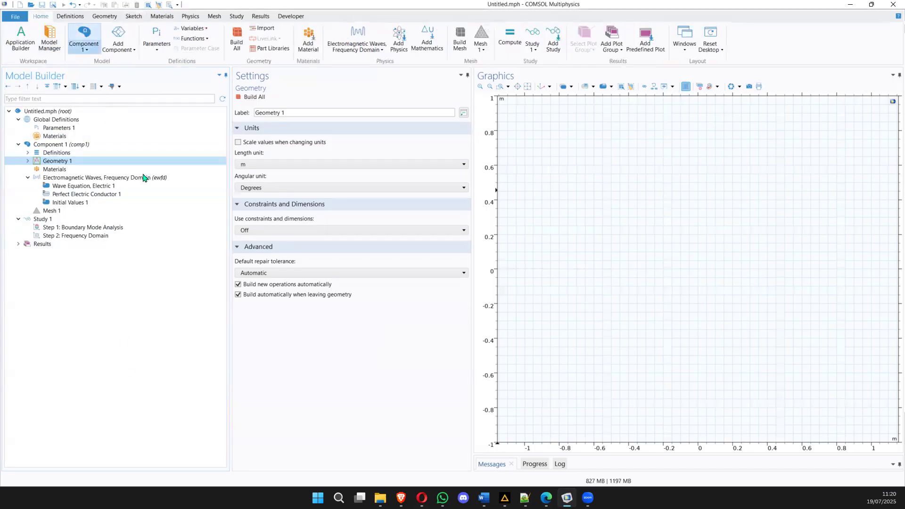
click(75, 130)
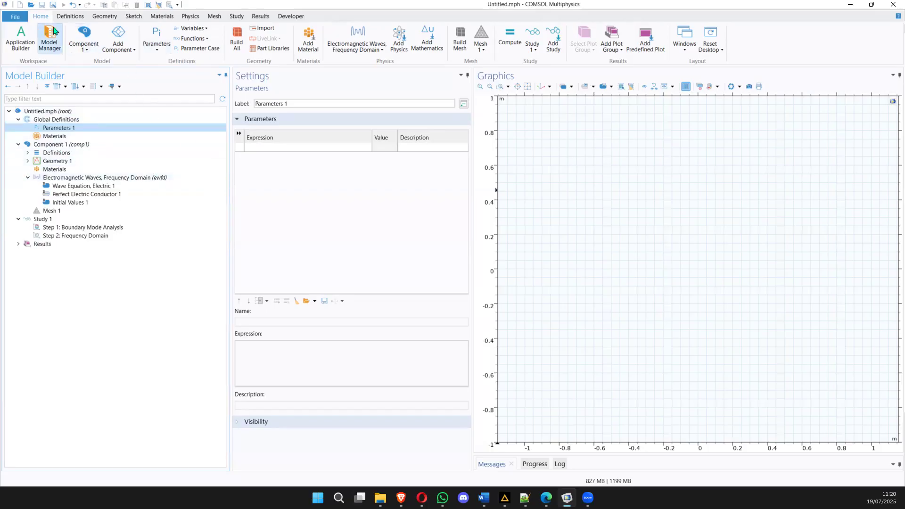
right_click(566, 498)
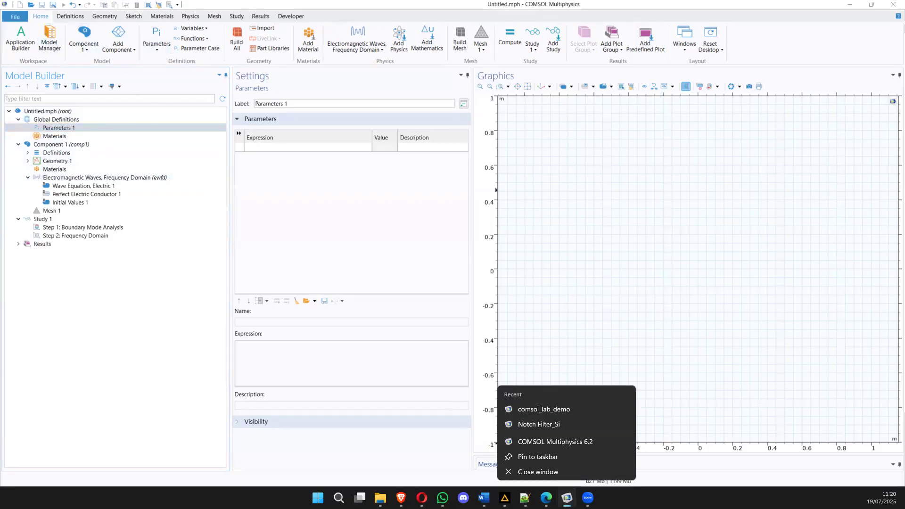
click(545, 410)
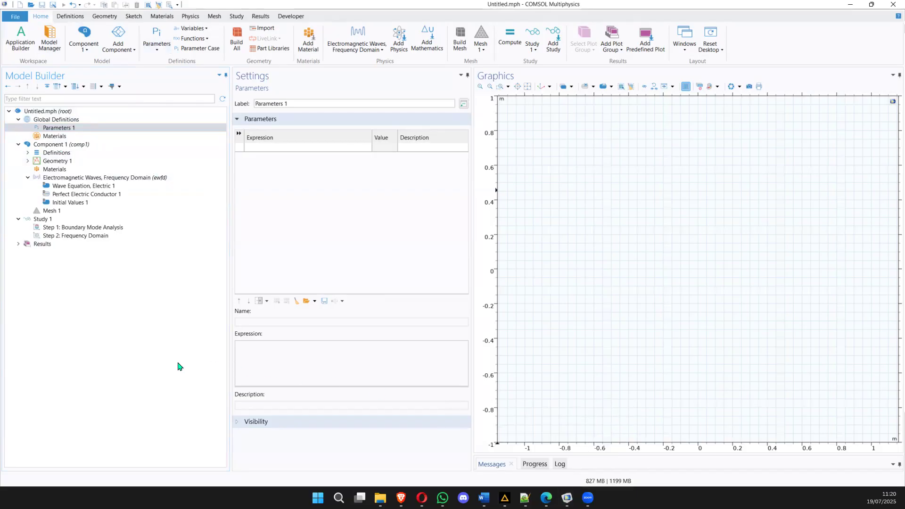
Step: Widen the parameter settings to make room for names, and draw a radius arrow labelled R in the ring in Edge's asd.pdf
click(240, 149)
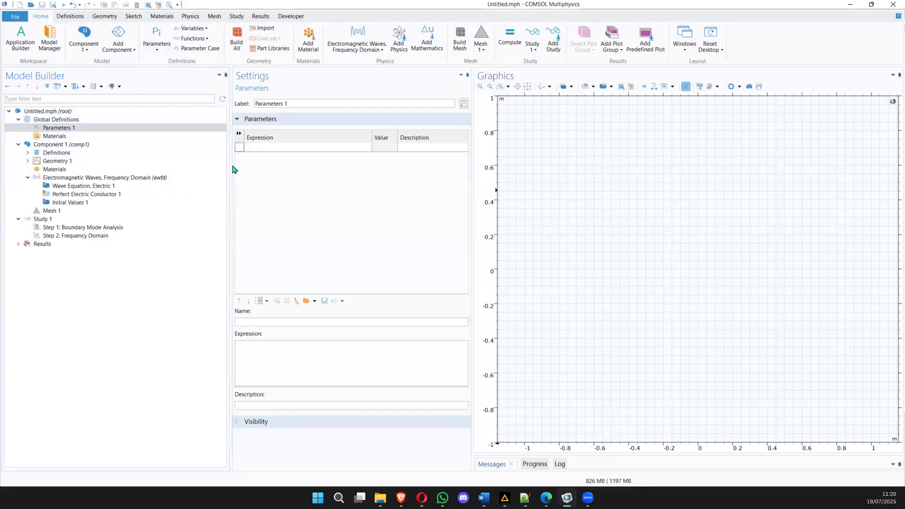
drag(231, 166, 244, 146)
mouse_move(380, 498)
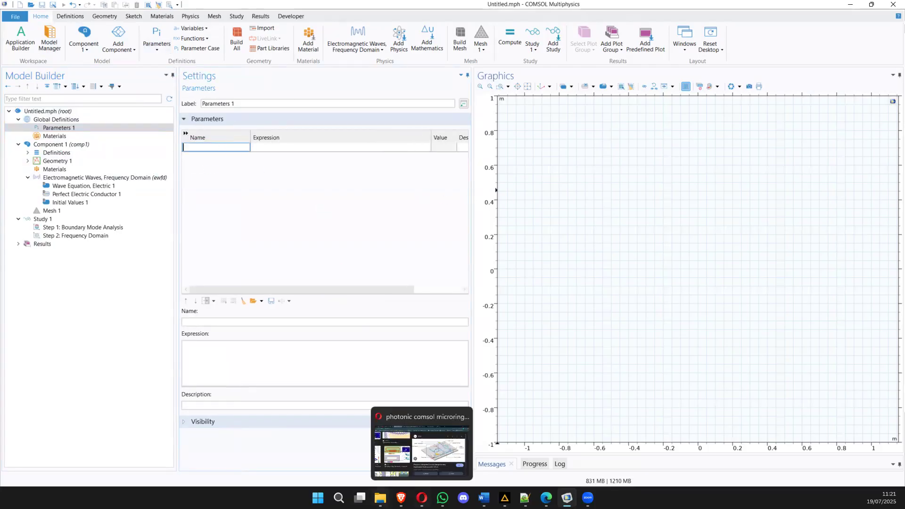
click(546, 498)
mouse_move(437, 283)
mouse_down()
mouse_move(467, 222)
mouse_move(464, 255)
mouse_up()
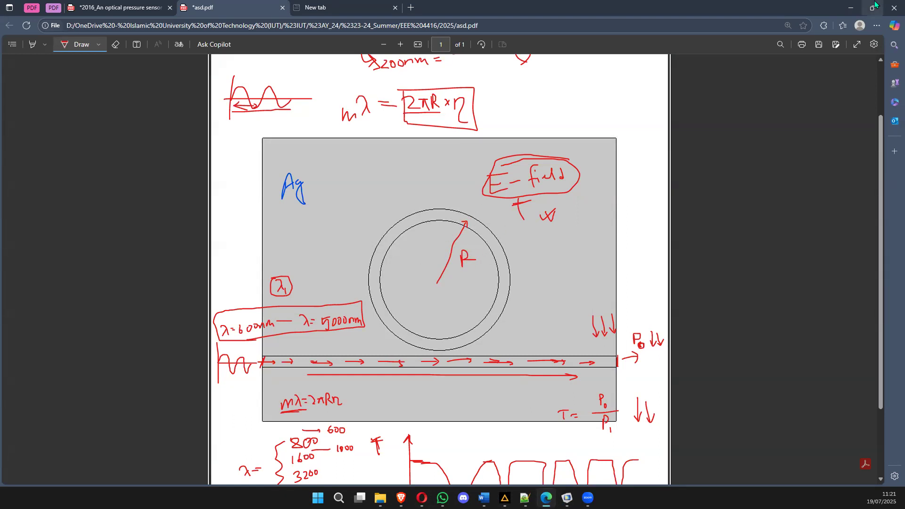
click(851, 8)
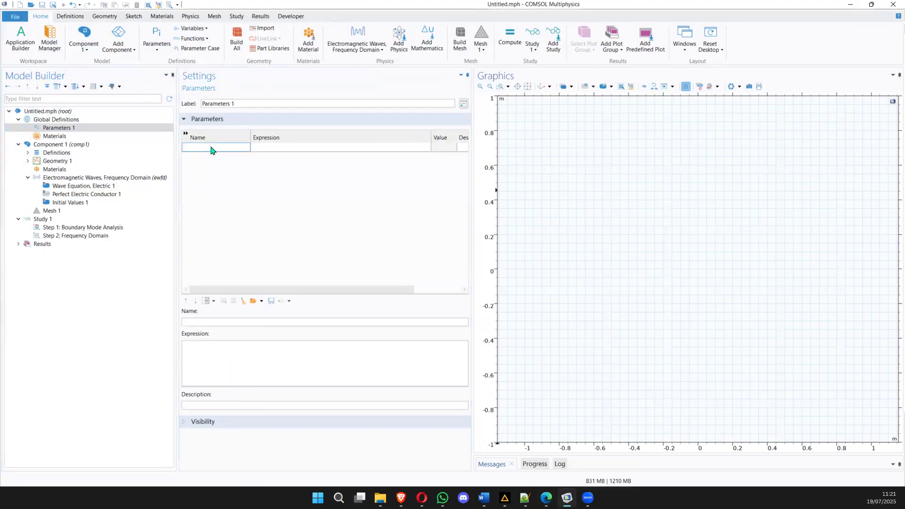
Step: Define the global parameter R as 200[nm] with the description "radius of the ring"
text(R)
key(Tab)
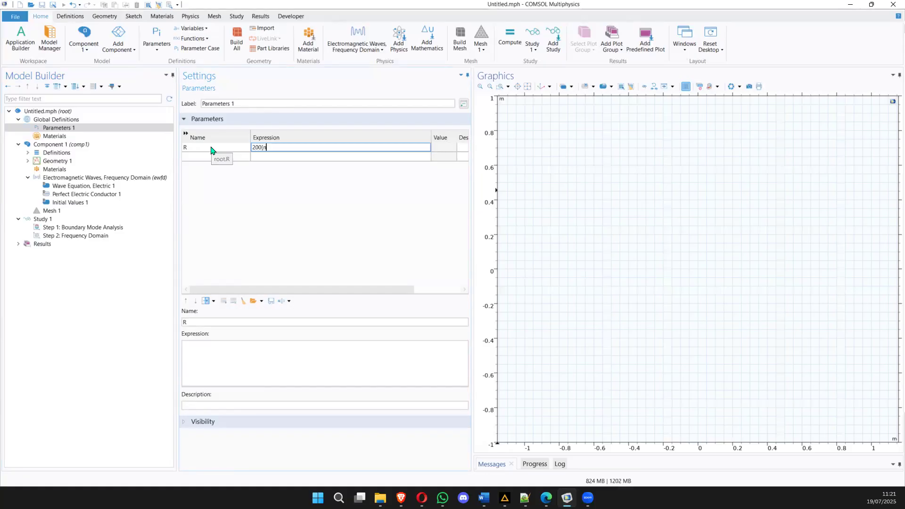
text(200[nm])
key(Tab)
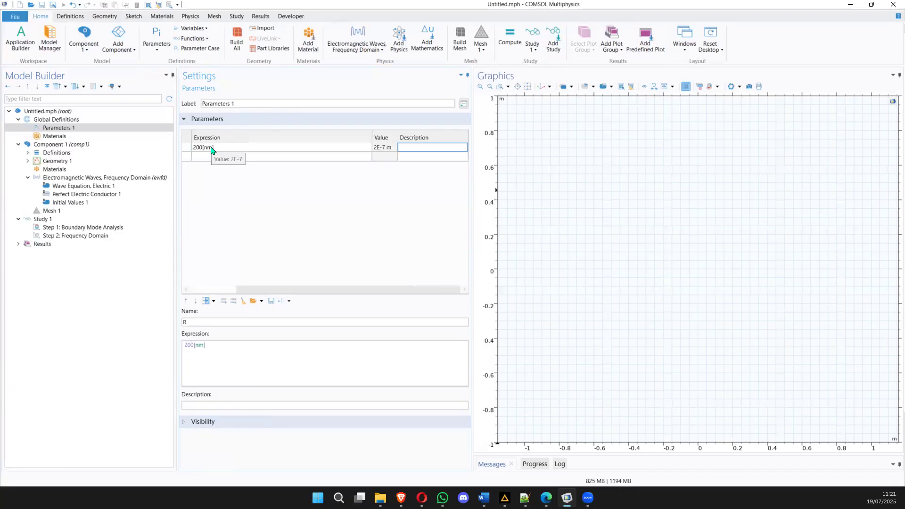
drag(372, 137, 309, 139)
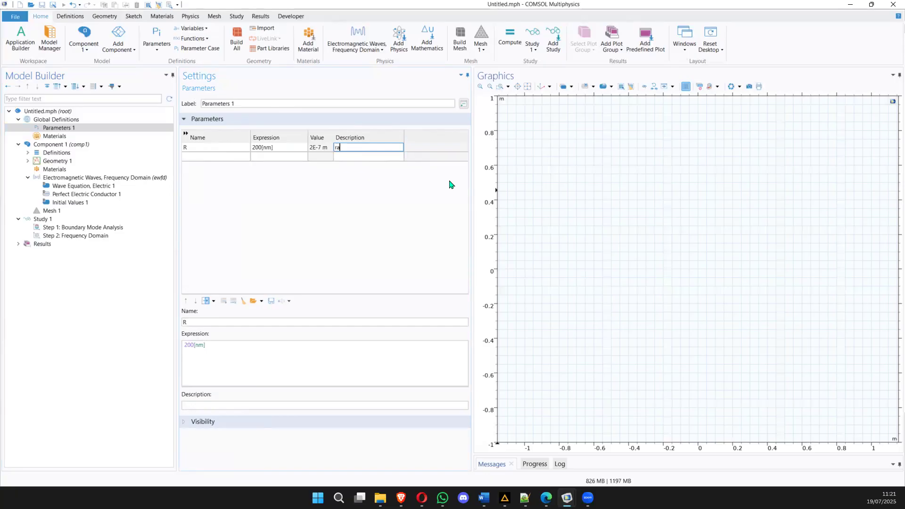
text(us of the ring)
click(264, 222)
Step: Narrow the Name column of the parameter table and select the empty name cell below R
drag(250, 136, 230, 137)
click(210, 148)
click(207, 148)
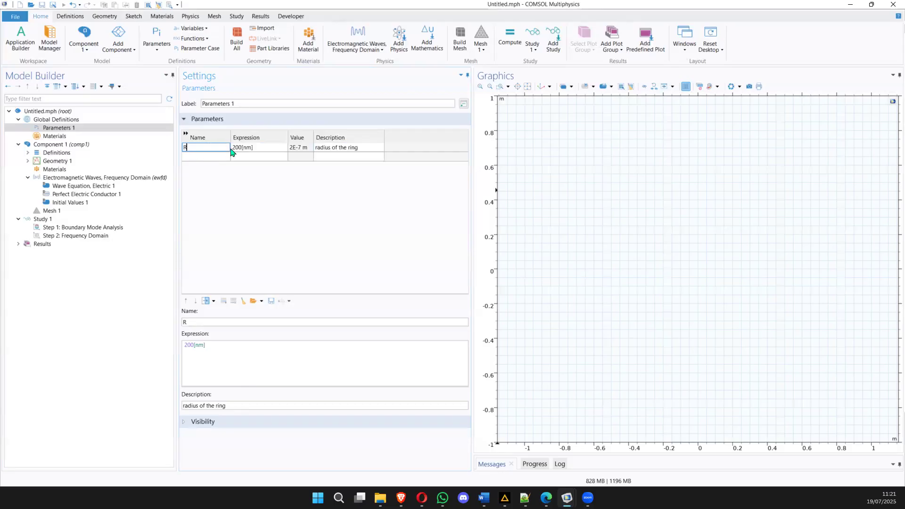
click(256, 148)
click(249, 147)
click(198, 159)
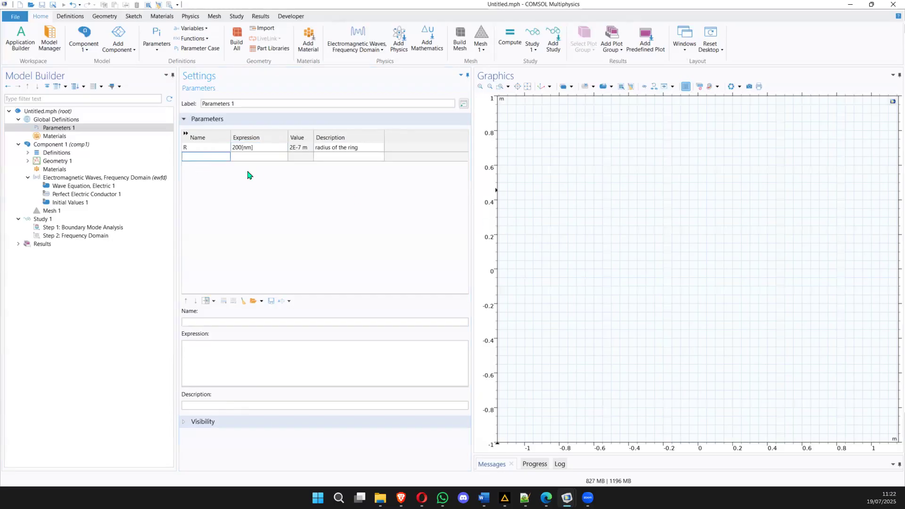
Step: Add parameters h1 800[nm], a 32[nm], w 1000[nm], lam1 1200[nm], lam2 600[nm], lam0 800[nm], n 1, and f1, f2, f0 as c_const/lam1, c_const/lam2, c_const/lam0
text(h1	800[nm] a	32[nm] w	1000[nm] lam1	1200[nm] lam2	600[nm] lam0	800[nm] f1	c_const/lam1 f2	c_const/lam2 f0	c_const/lam0 R	200[nm] n	1)
Step: Delete the duplicate R row between f0 and n from the parameter table
click(196, 242)
click(370, 242)
drag(190, 242, 326, 246)
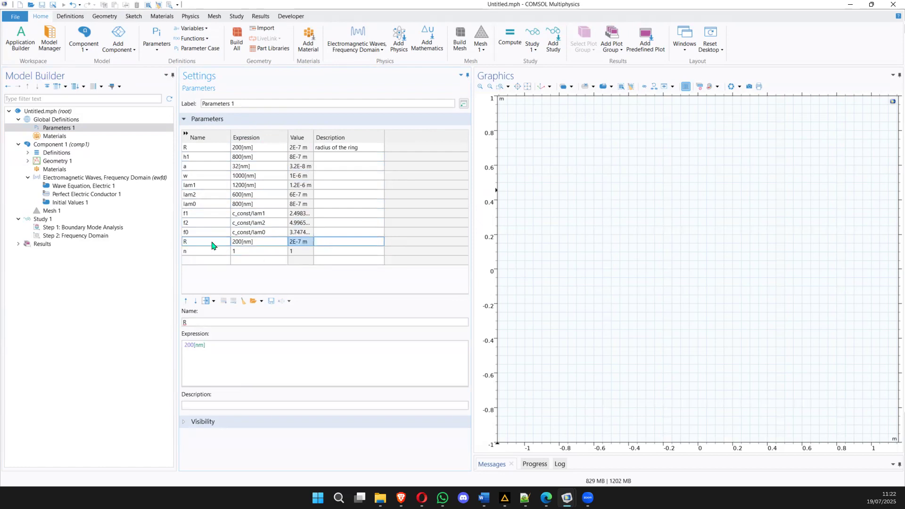
click(221, 302)
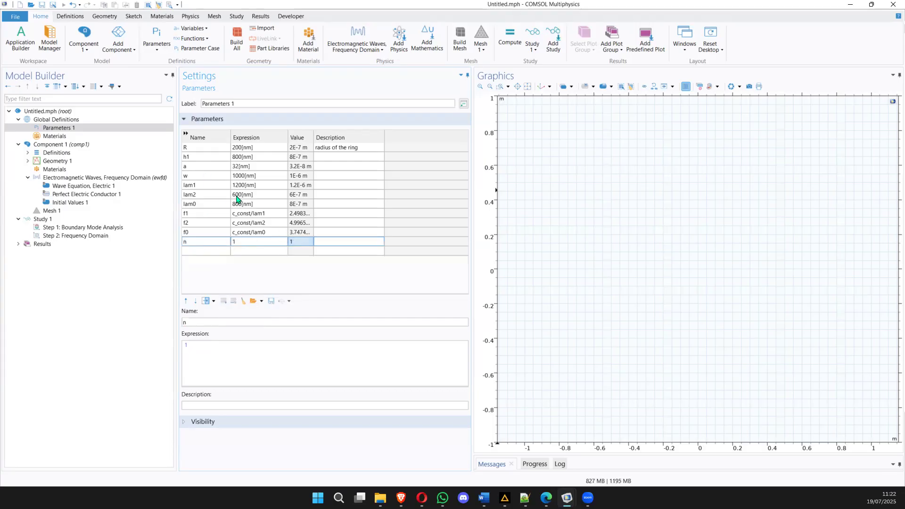
Step: Describe the parameter h1 as "height of the substrate"
key(super)
key(super)
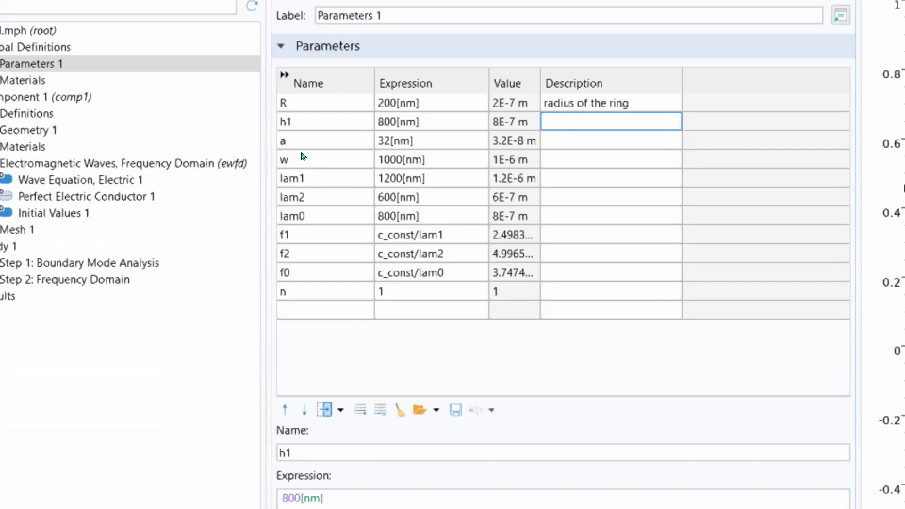
key(F2)
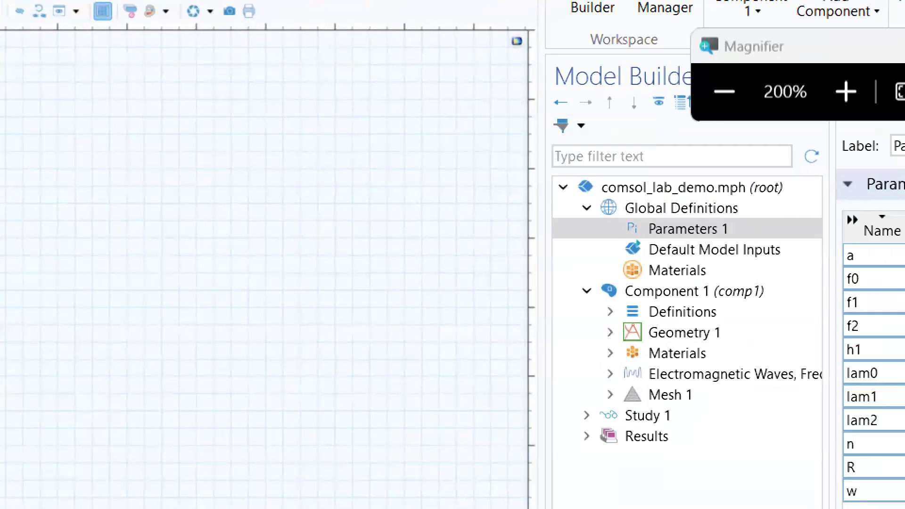
text(heig)
text(ht of the)
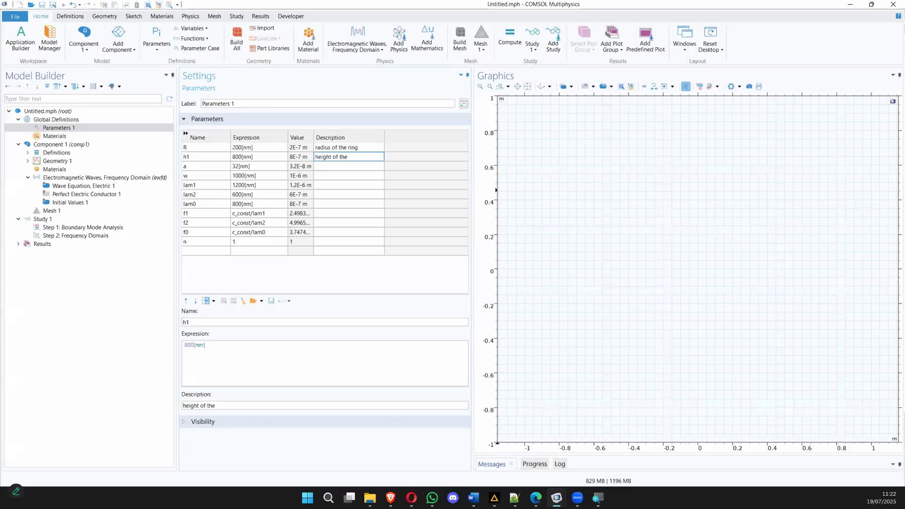
click(357, 157)
click(357, 157)
text(substrate)
Step: Enter "thin" as the description of the parameter a
drag(362, 166, 361, 243)
click(337, 156)
click(342, 166)
text(thin)
drag(190, 148, 246, 242)
click(200, 148)
click(203, 185)
click(203, 204)
click(202, 214)
click(202, 222)
click(202, 232)
click(202, 241)
click(300, 243)
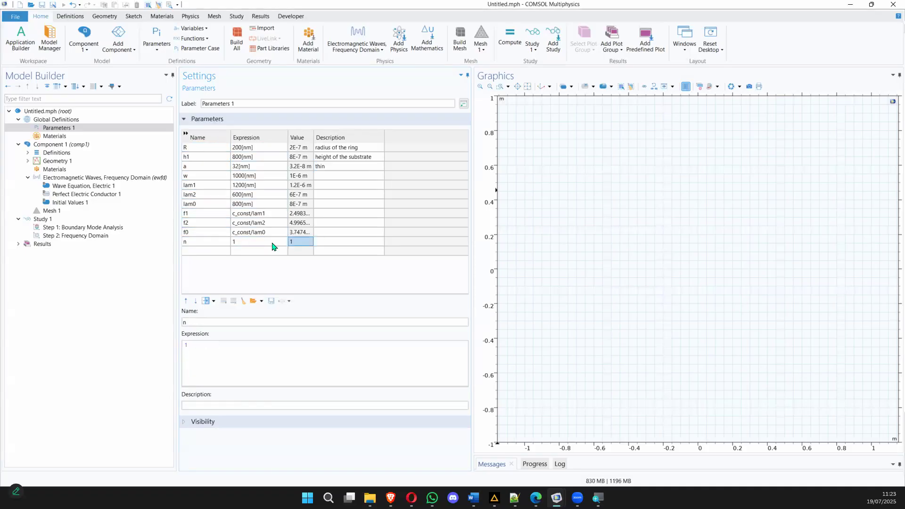
Step: Replace the description of the parameter a with "thickness of the ring"
click(339, 167)
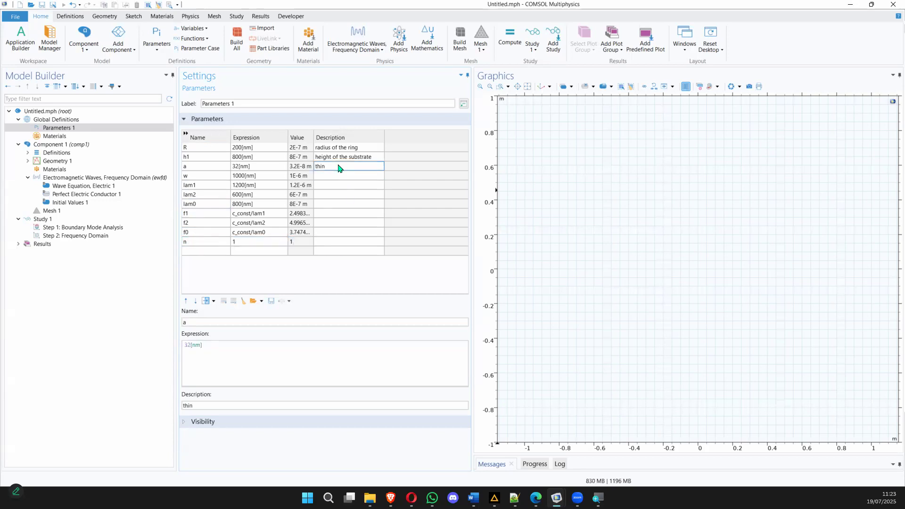
double_click(339, 167)
text(thickness of the ring)
key(Return)
Step: Describe the parameter w as "width of the substrate", correcting the spelling of the last word
key(Tab)
text(width of the sbst)
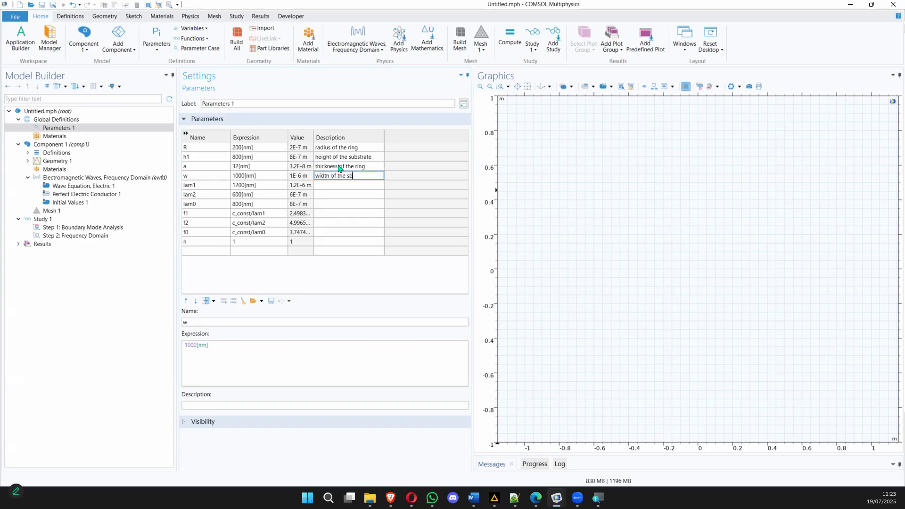
key(BackSpace)
key(BackSpace)
key(BackSpace)
text(ubstar)
text(t)
key(BackSpace)
key(BackSpace)
key(BackSpace)
text(rate)
Step: Leave the wavelength and frequency parameters undescribed and give the parameter n the description "Refractive index"
key(Tab)
key(Tab)
key(Tab)
key(Tab)
key(Tab)
key(Tab)
key(Tab)
key(Tab)
key(Tab)
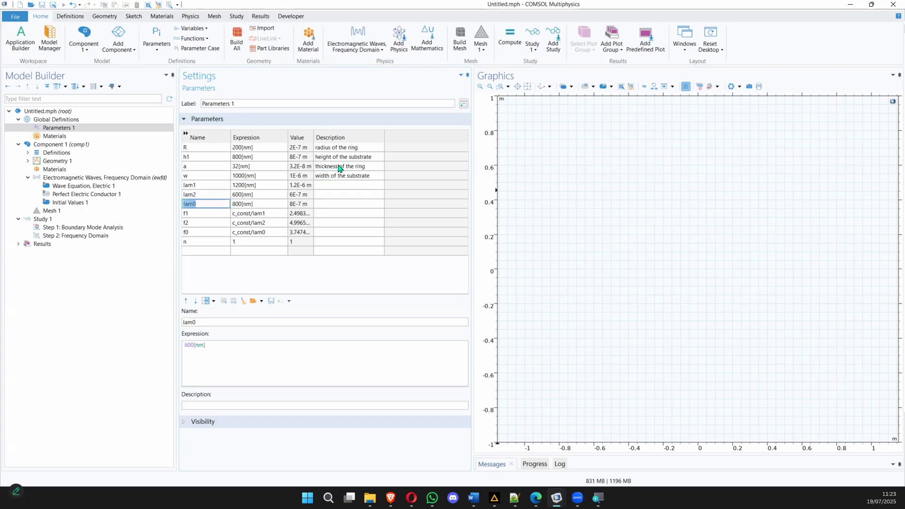
key(Tab)
key(Tab)
key(Tab)
key(Tab)
key(Tab)
key(Tab)
key(Tab)
key(Tab)
key(Tab)
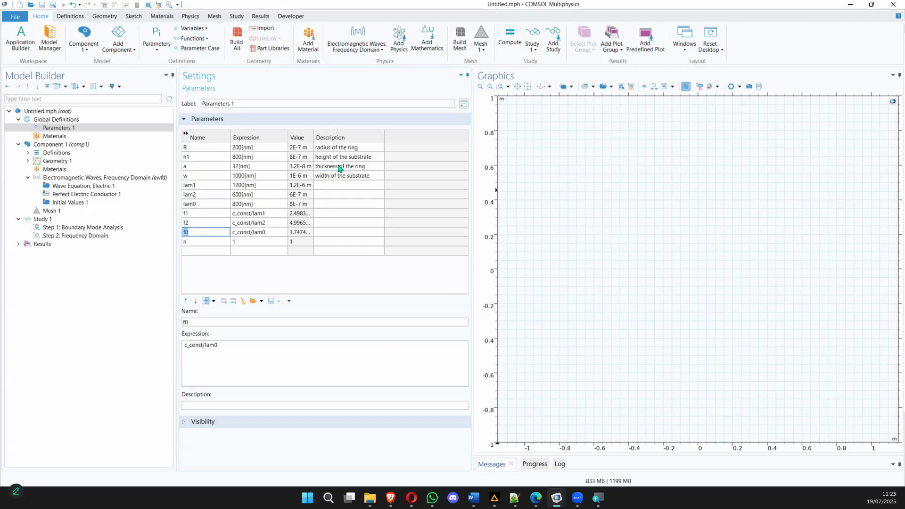
key(Tab)
key(Tab)
key(Tab)
text(Re)
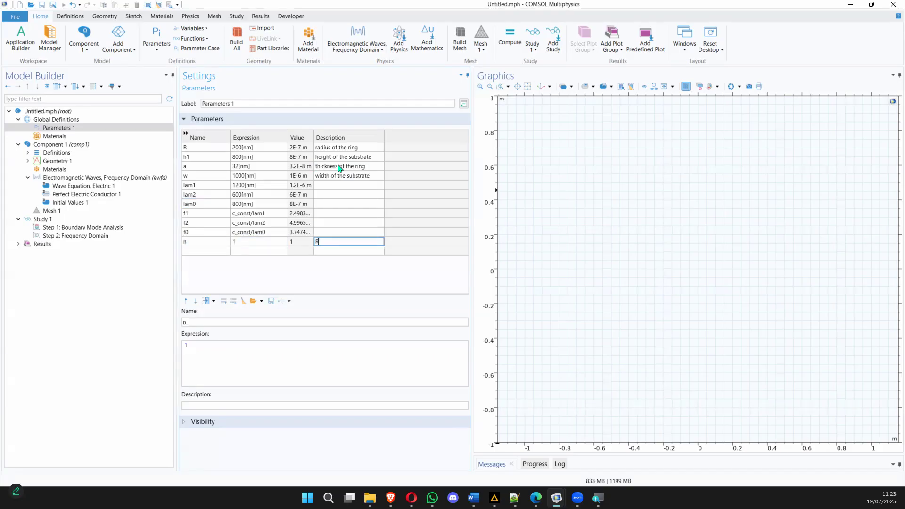
text(fractive inde)
text(s)
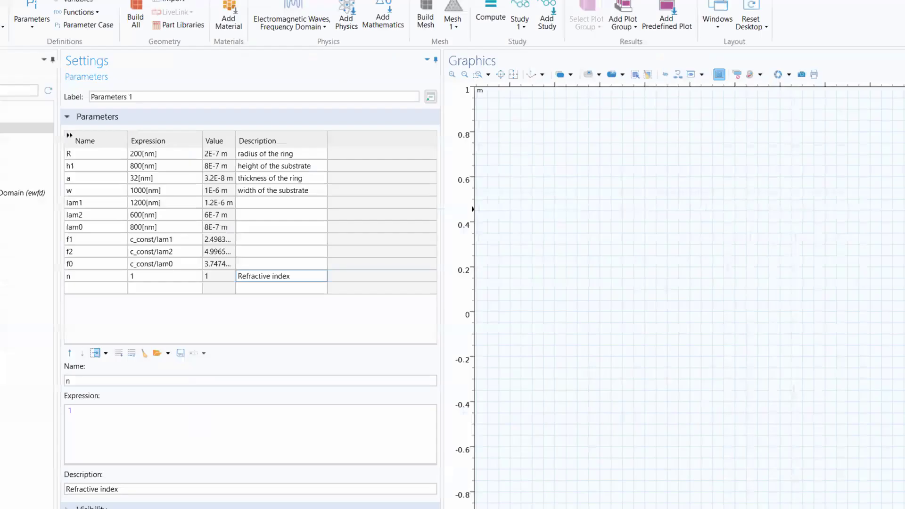
key(super+plus)
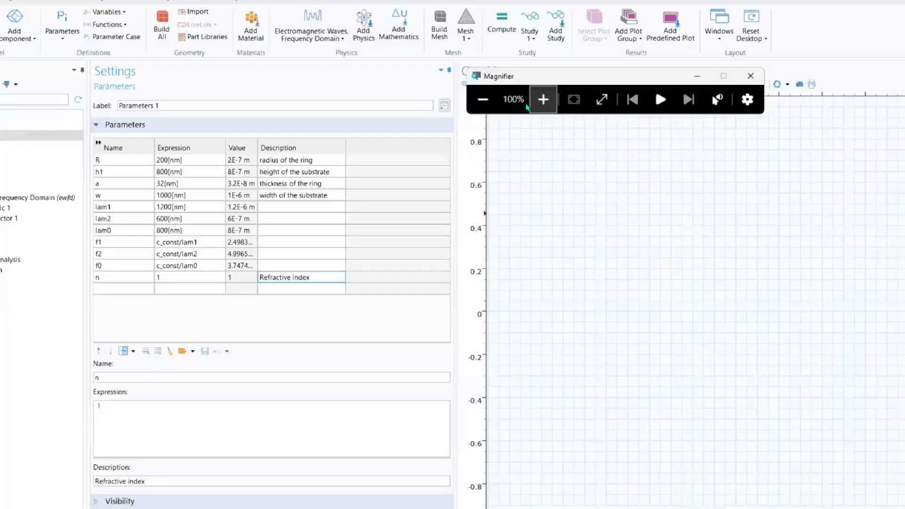
key(super+minus)
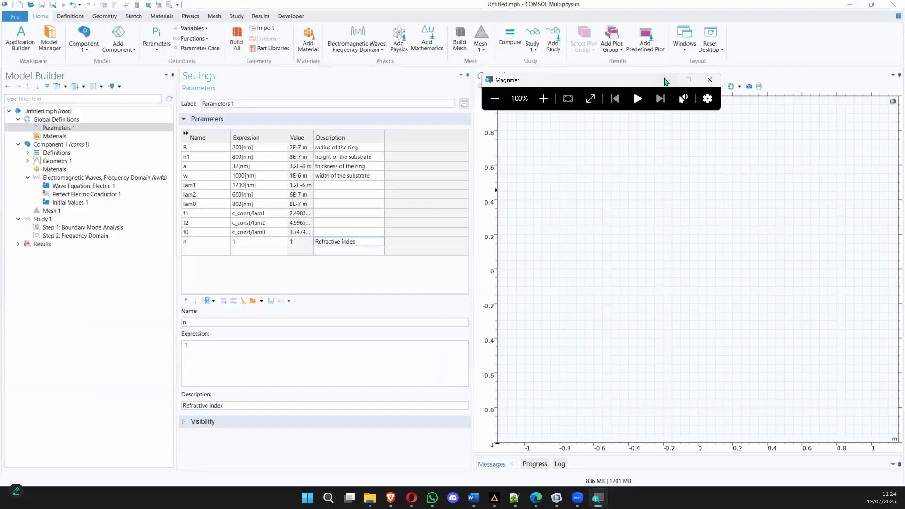
key(super+Escape)
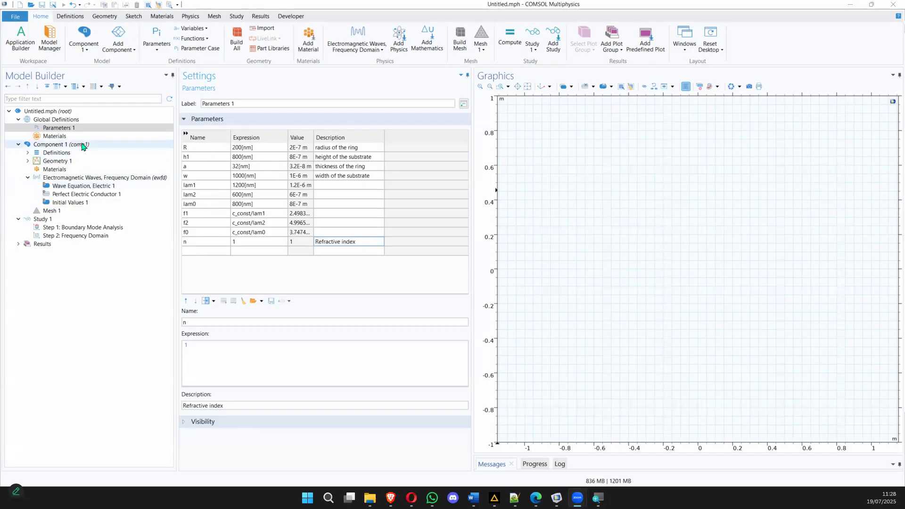
Step: Set the length unit of Geometry 1 to nm
click(56, 162)
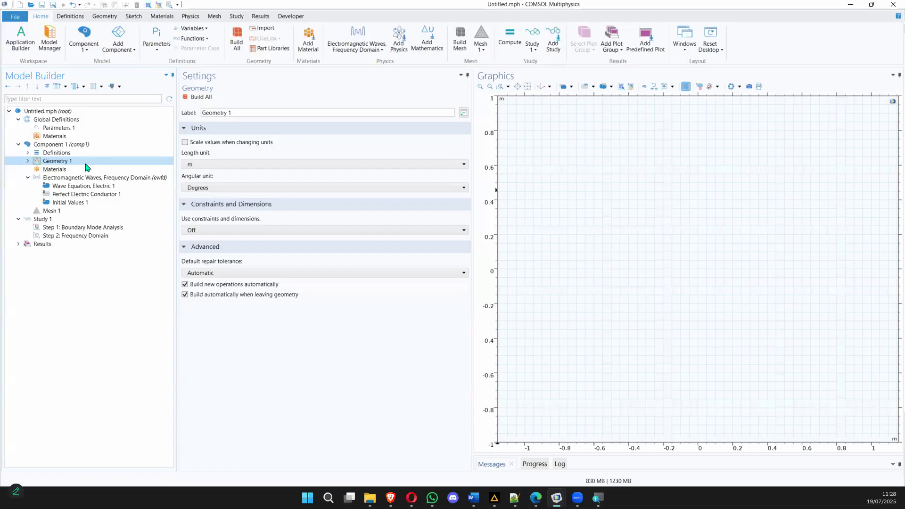
click(204, 165)
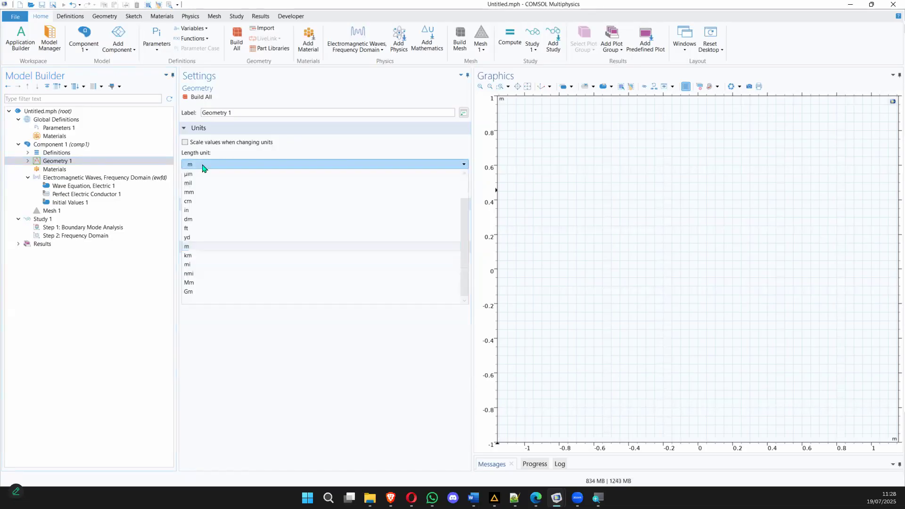
scroll(207, 182, up, 1)
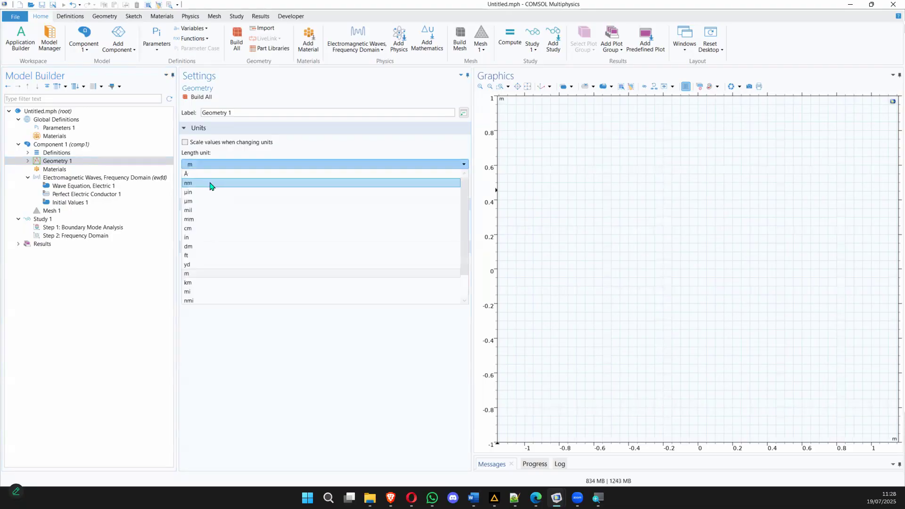
click(205, 187)
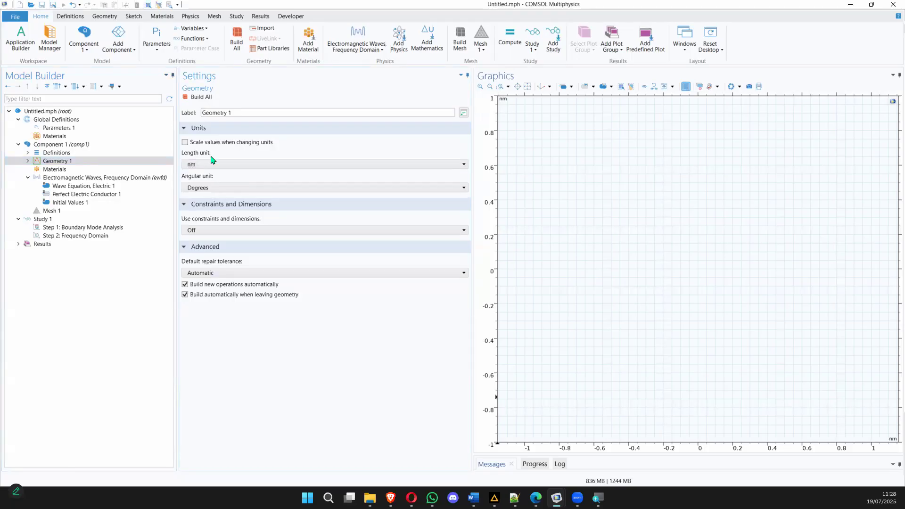
click(117, 163)
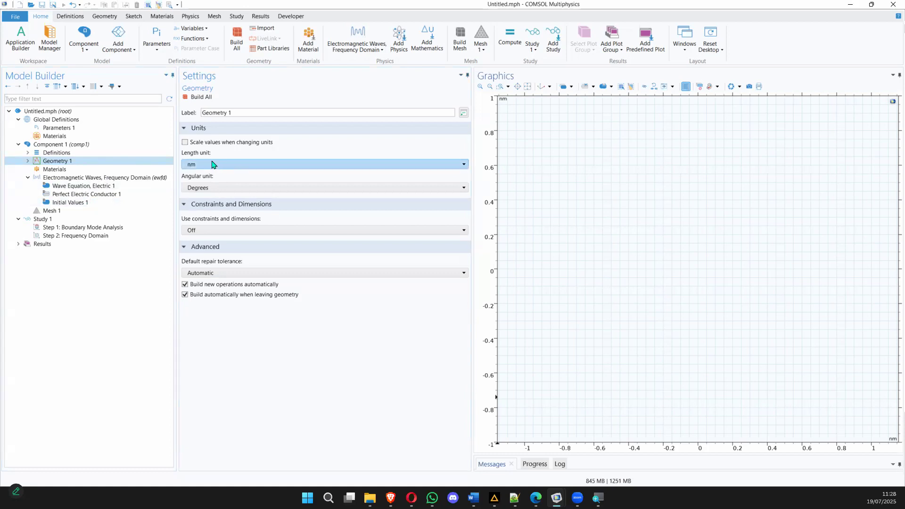
click(214, 165)
click(206, 168)
click(206, 168)
click(205, 170)
click(205, 172)
click(202, 174)
Step: Add a rectangle to Geometry 1
click(114, 163)
right_click(113, 163)
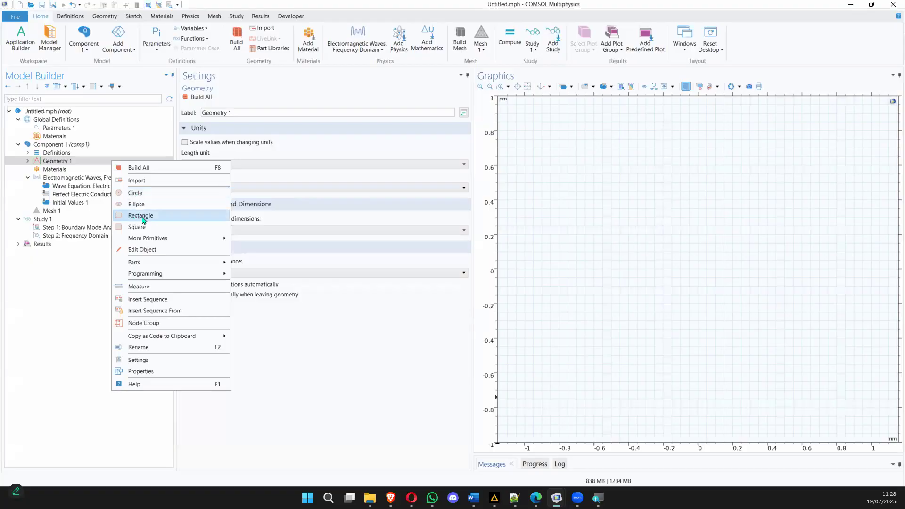
key(Escape)
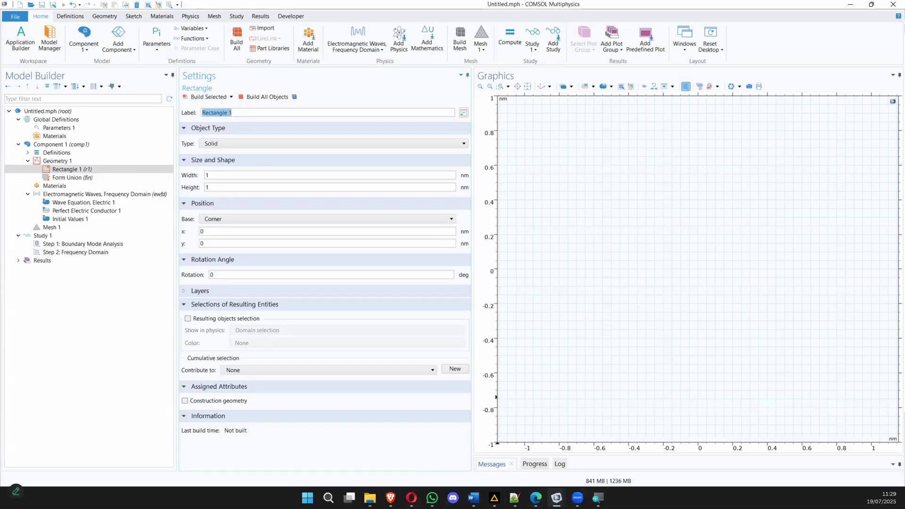
Step: Switch to asd.pdf in Edge, discard its handwritten annotations by reloading the page, view the clean ring and waveguide drawing, and return to COMSOL
click(536, 498)
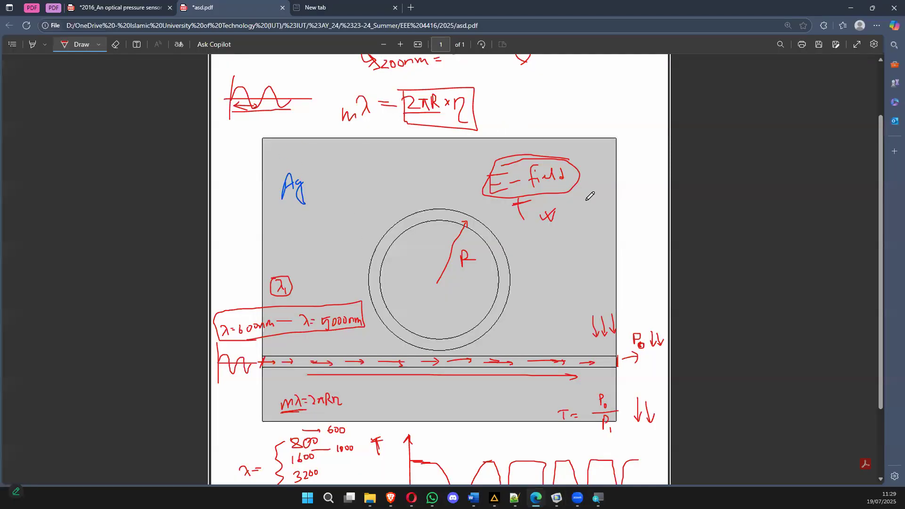
mouse_move(181, 99)
mouse_down()
mouse_move(448, 101)
mouse_move(406, 107)
mouse_move(424, 95)
mouse_move(298, 283)
mouse_move(293, 382)
mouse_move(212, 323)
mouse_move(336, 353)
mouse_move(366, 318)
mouse_up()
click(481, 47)
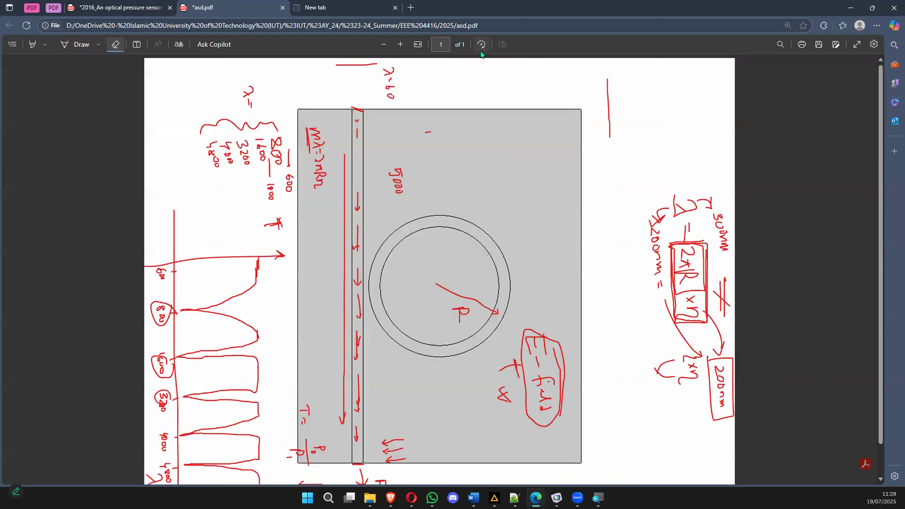
click(480, 47)
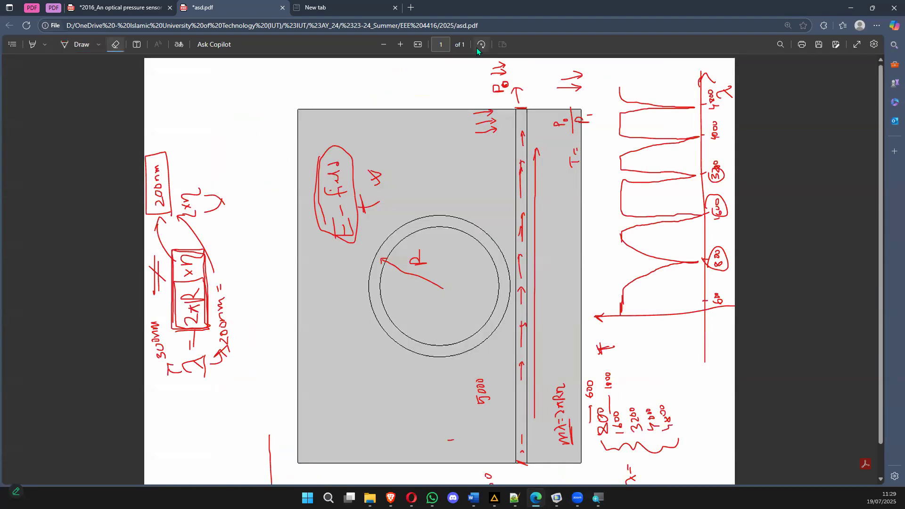
click(481, 45)
scroll(438, 203, down, 1)
key(F5)
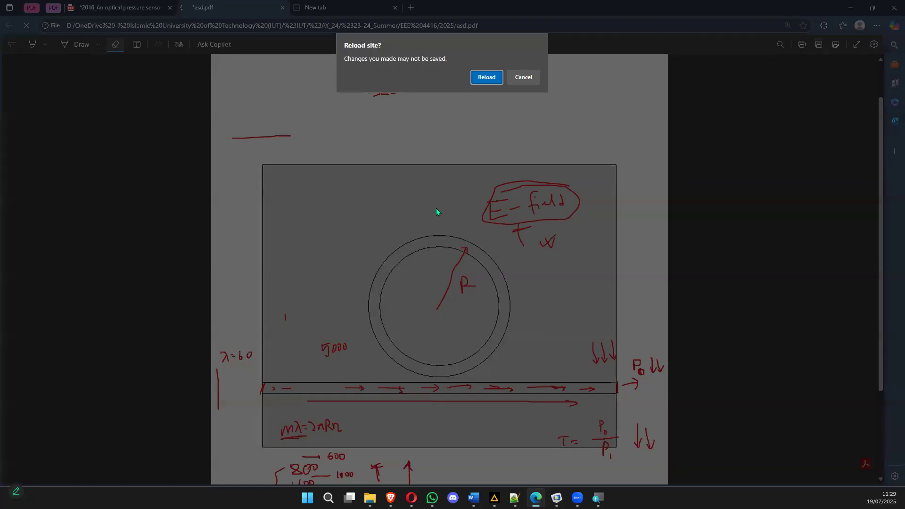
click(485, 78)
scroll(485, 139, down, 2)
scroll(610, 145, up, 1)
ctrl+scroll(436, 278, up, 1)
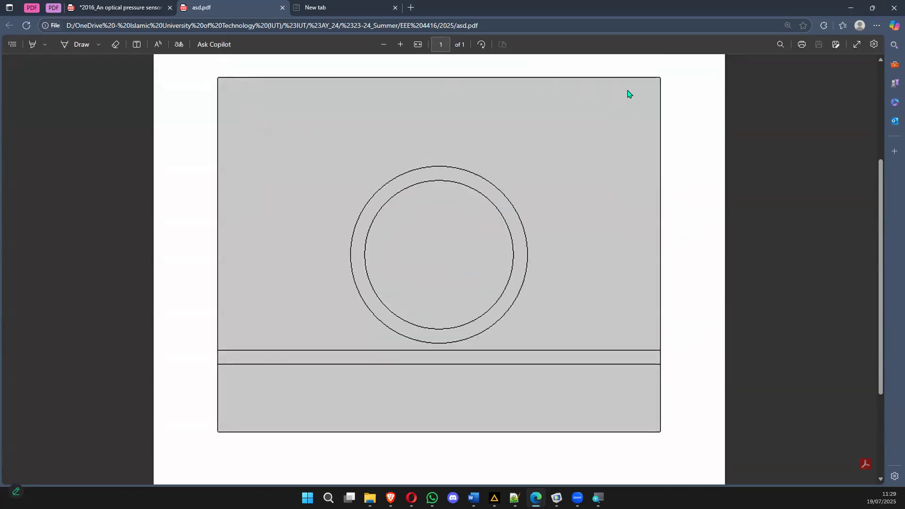
click(851, 8)
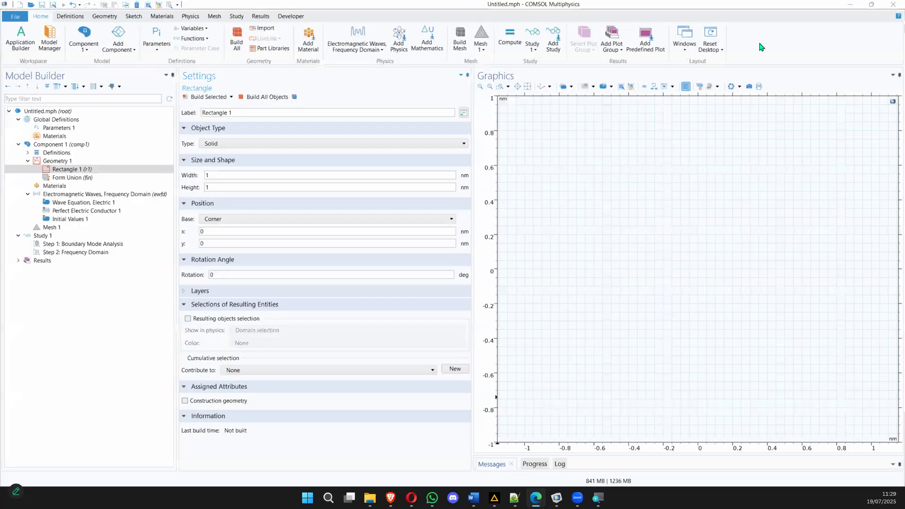
Step: Look up which global parameters hold the width and height of the substrate for sizing Rectangle 1
double_click(230, 177)
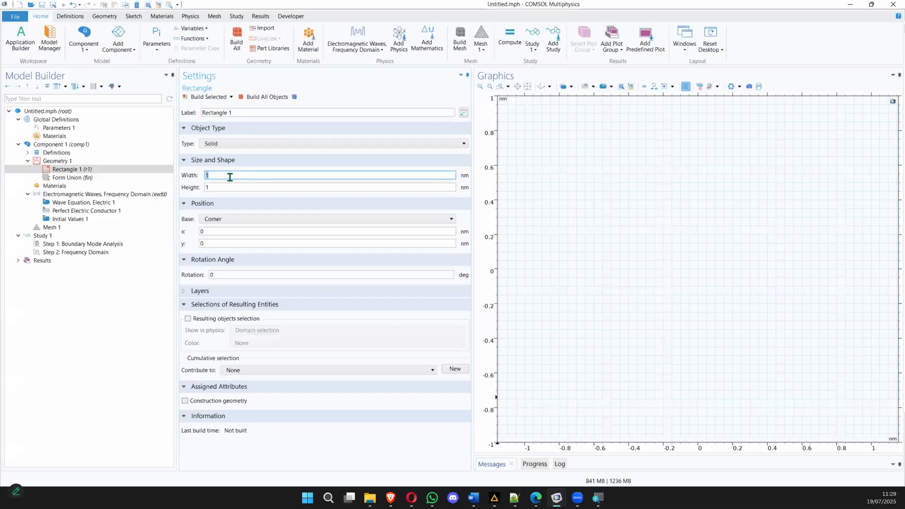
click(75, 128)
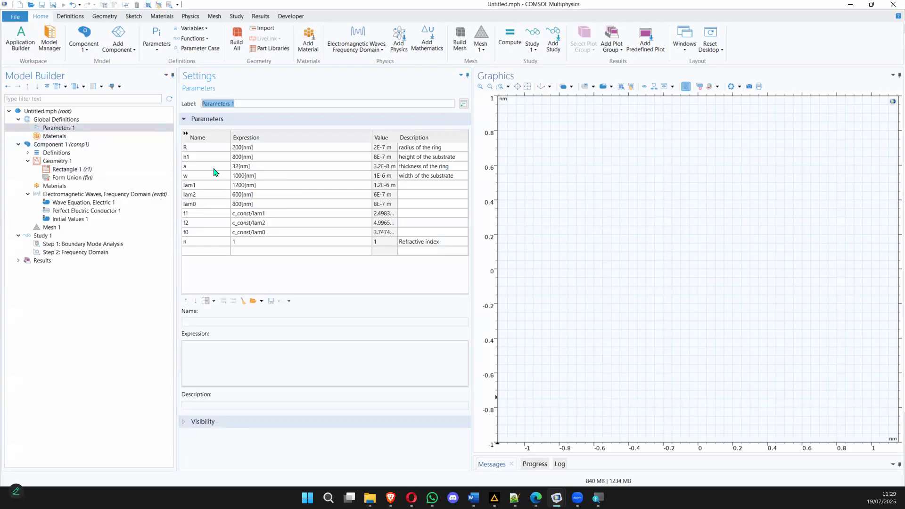
click(432, 176)
click(431, 176)
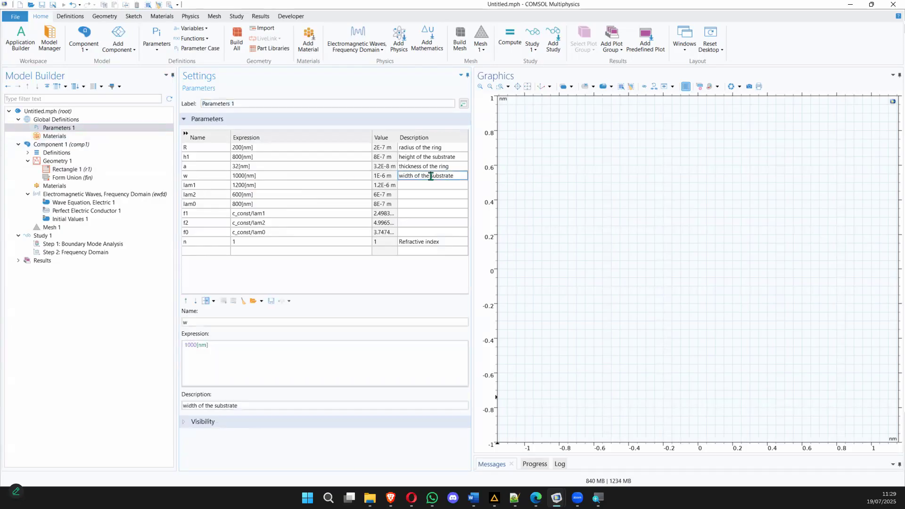
click(405, 157)
click(406, 156)
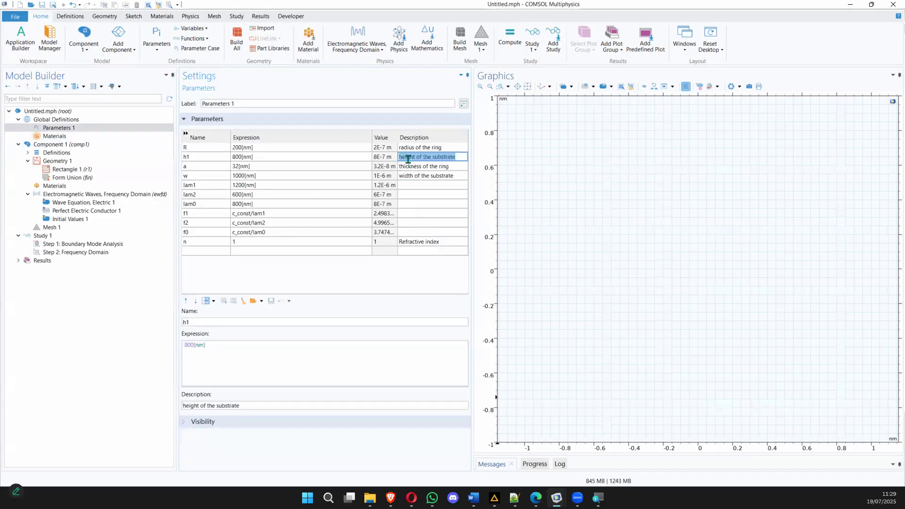
click(218, 159)
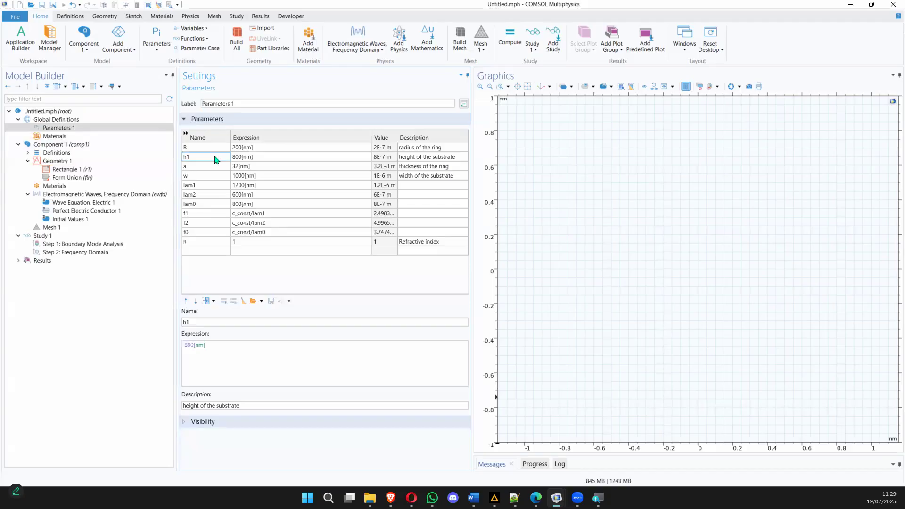
click(80, 172)
click(61, 162)
right_click(61, 163)
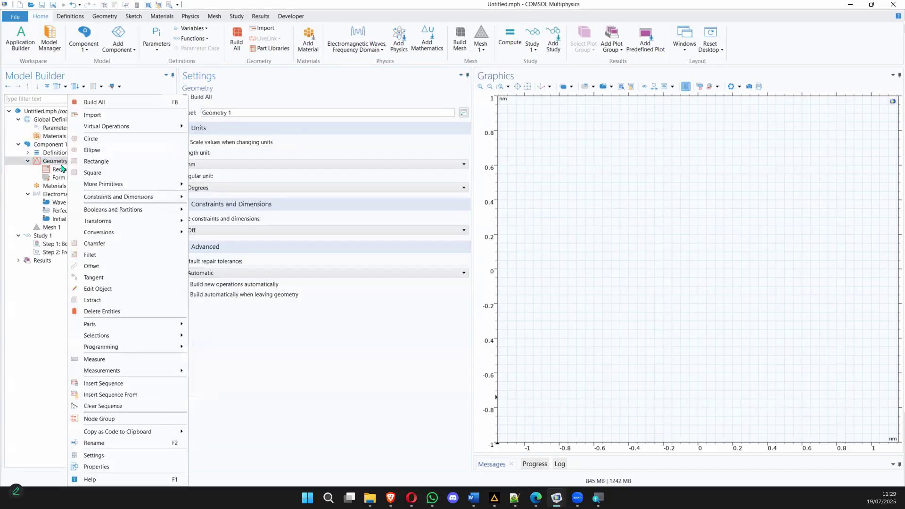
click(50, 161)
right_click(50, 161)
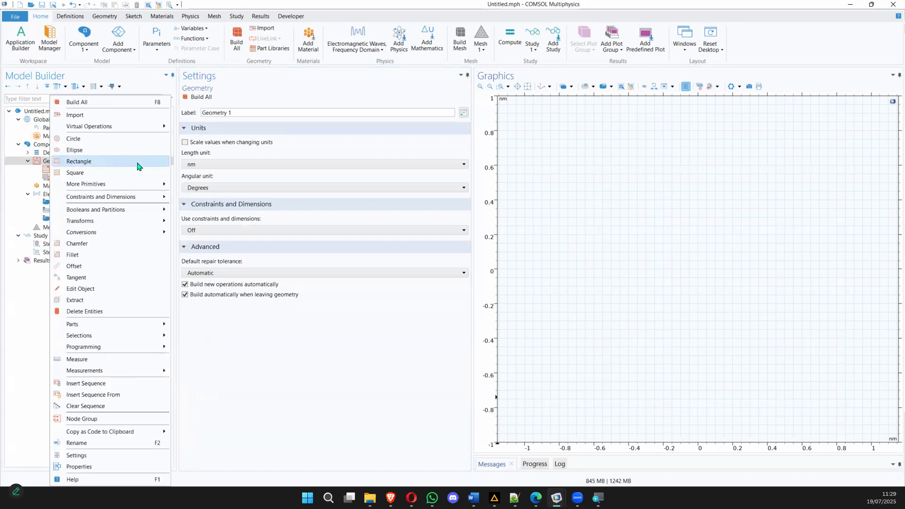
click(156, 162)
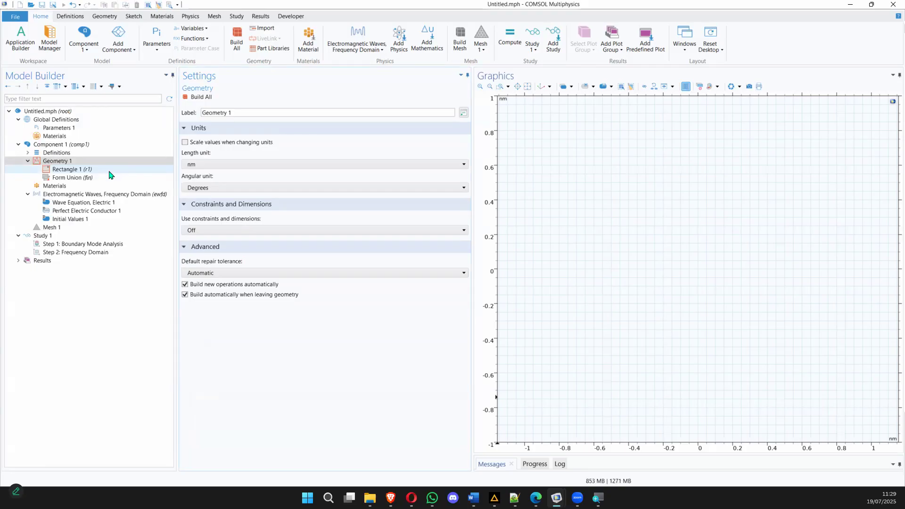
Step: Set Rectangle 1's width to w and height to h1, and build it
click(110, 171)
double_click(232, 175)
text(w)
double_click(222, 188)
text(h1)
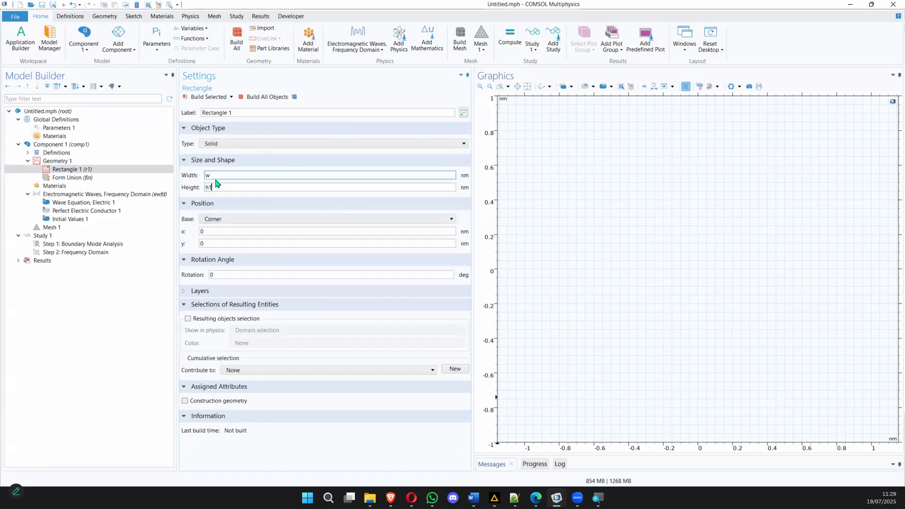
click(206, 98)
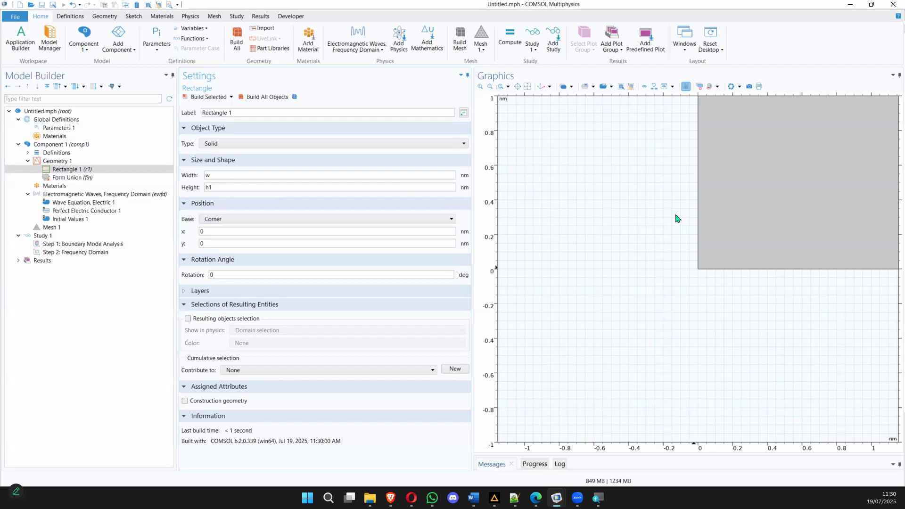
click(527, 89)
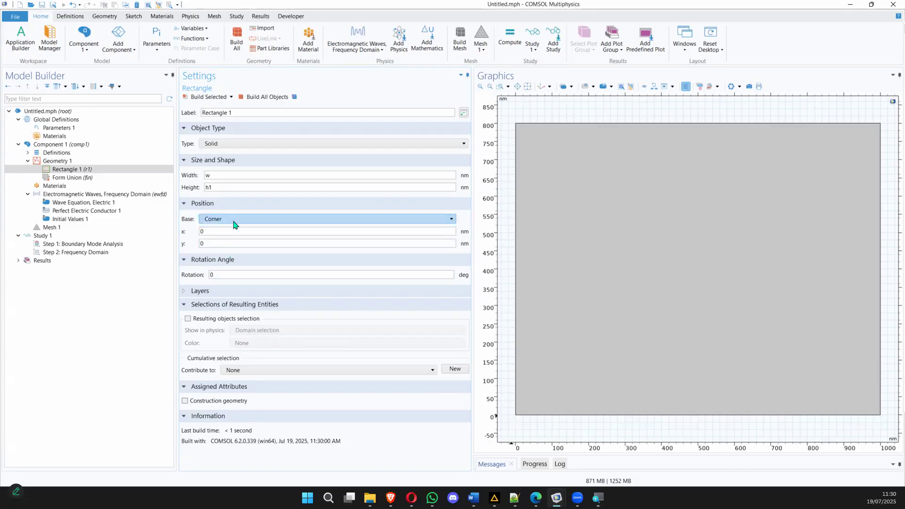
Step: Change Rectangle 1's base position from its corner to Center and rebuild the rectangle
click(199, 243)
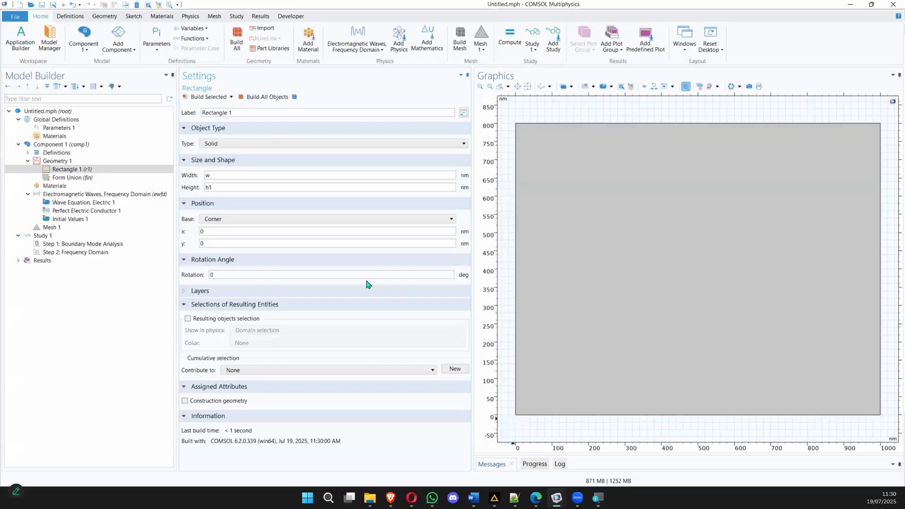
click(325, 220)
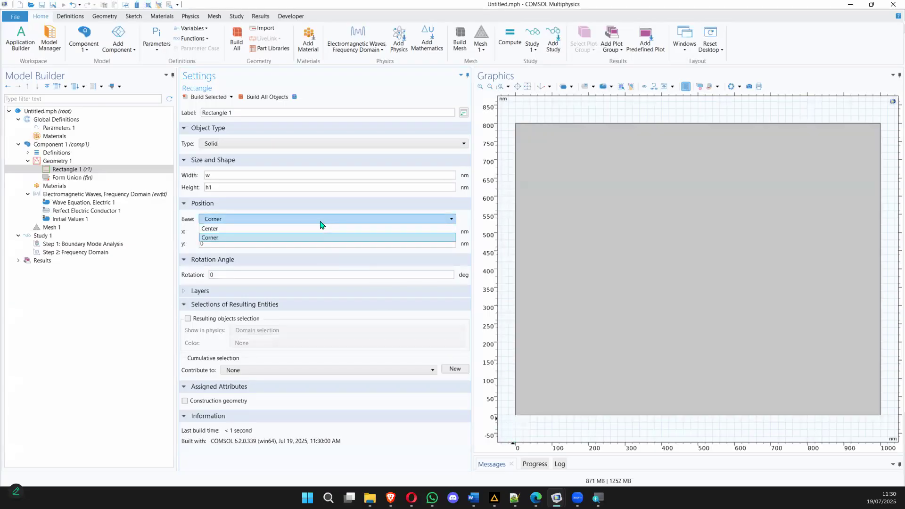
click(270, 229)
click(238, 221)
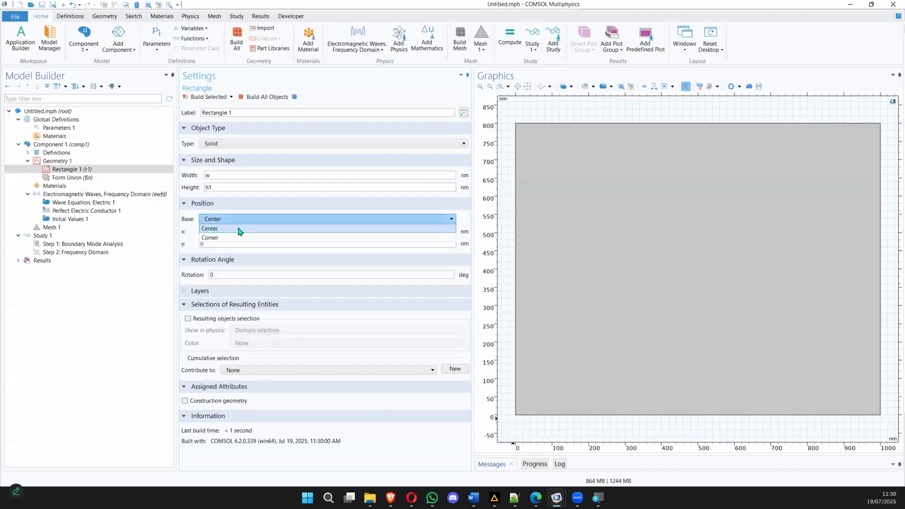
click(237, 230)
click(209, 231)
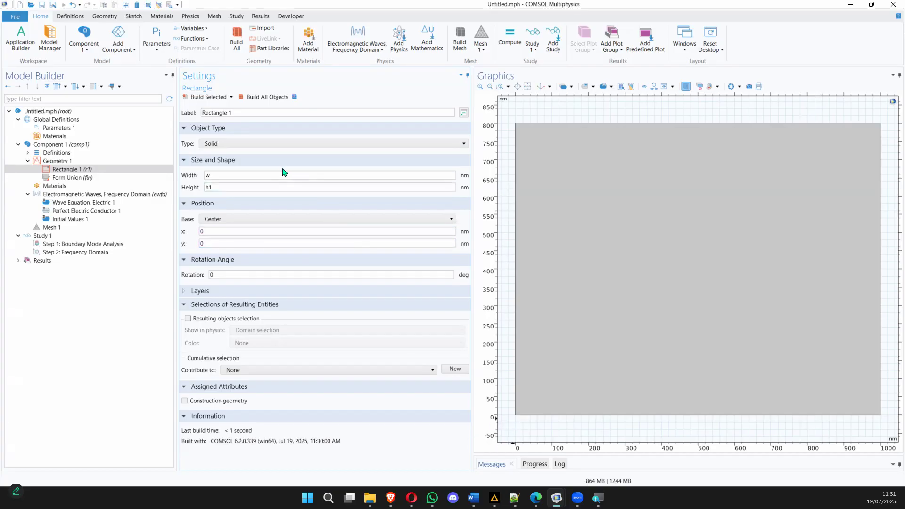
click(217, 221)
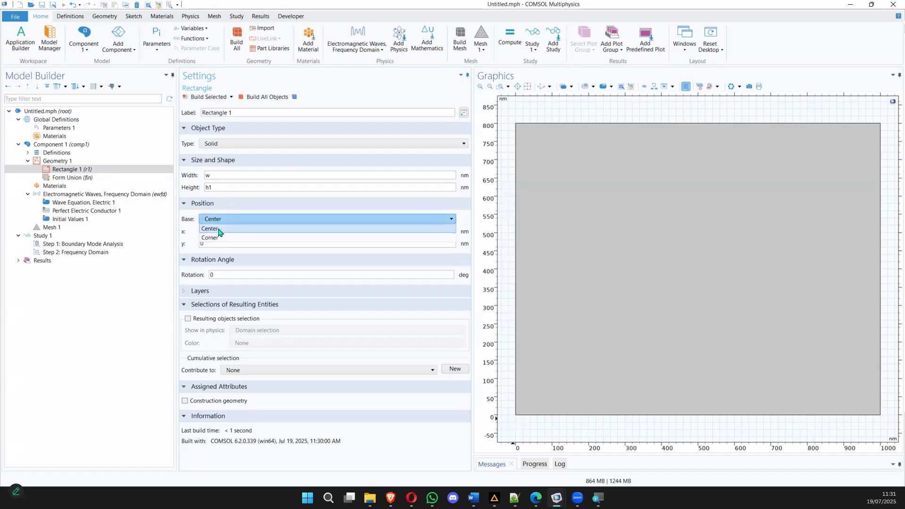
click(218, 231)
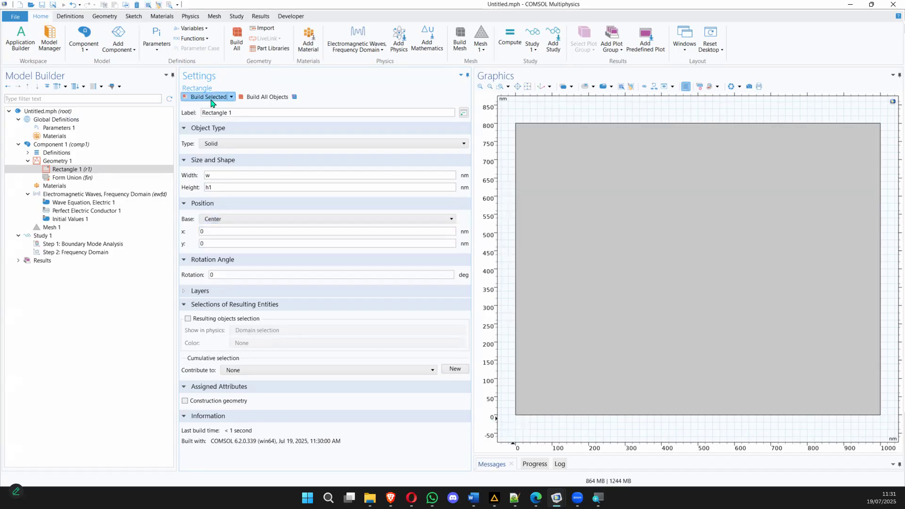
click(210, 98)
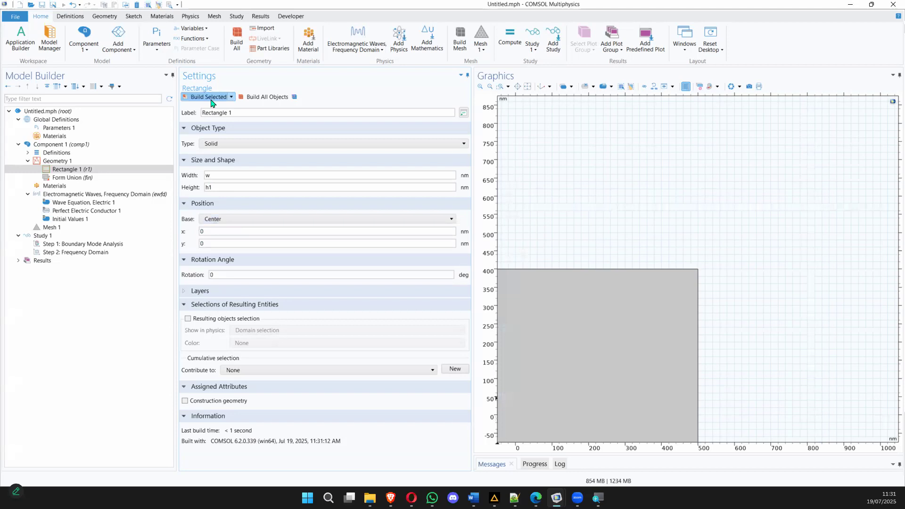
click(528, 87)
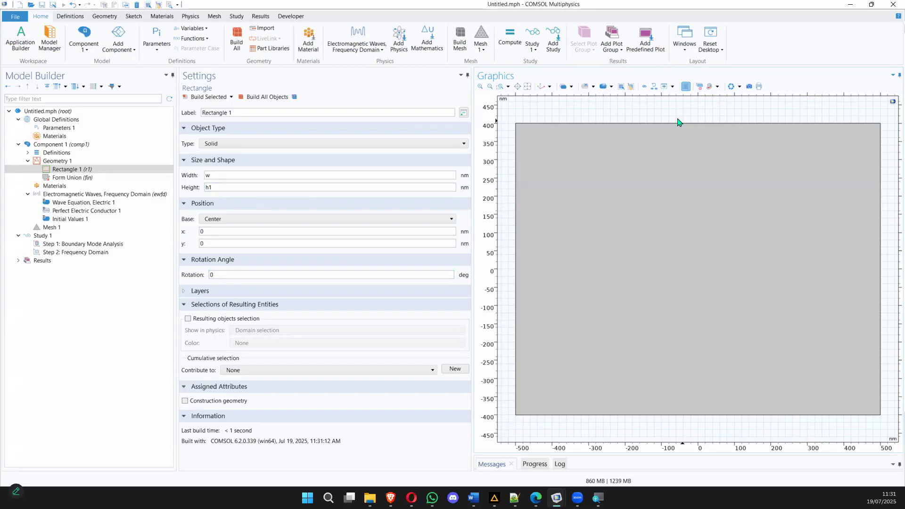
Step: Review the w and h1 entries in the global parameters and compare them with Rectangle 1's width, height and base settings
mouse_move(446, 184)
click(59, 128)
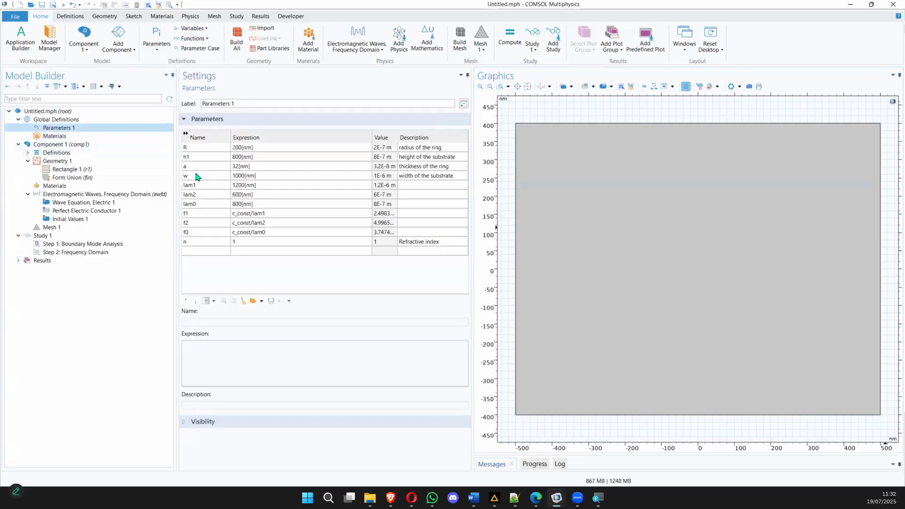
click(208, 177)
click(264, 176)
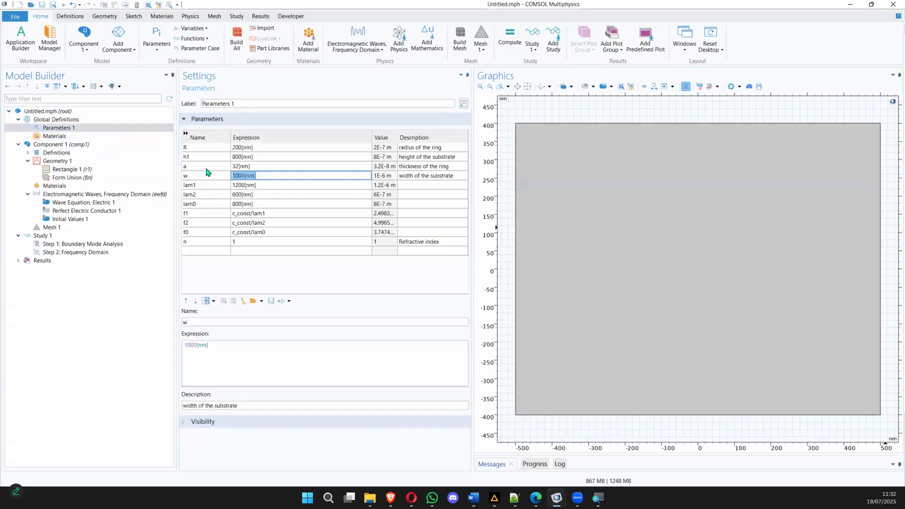
click(235, 157)
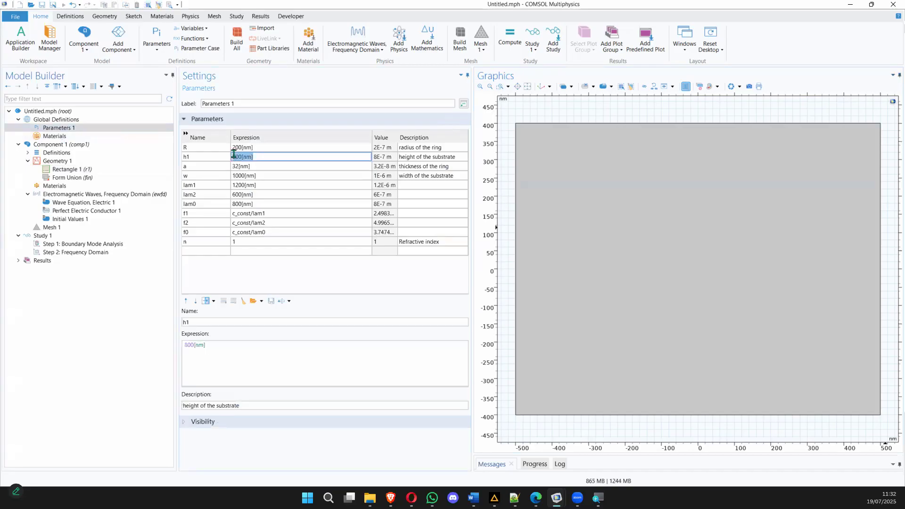
click(93, 162)
click(92, 170)
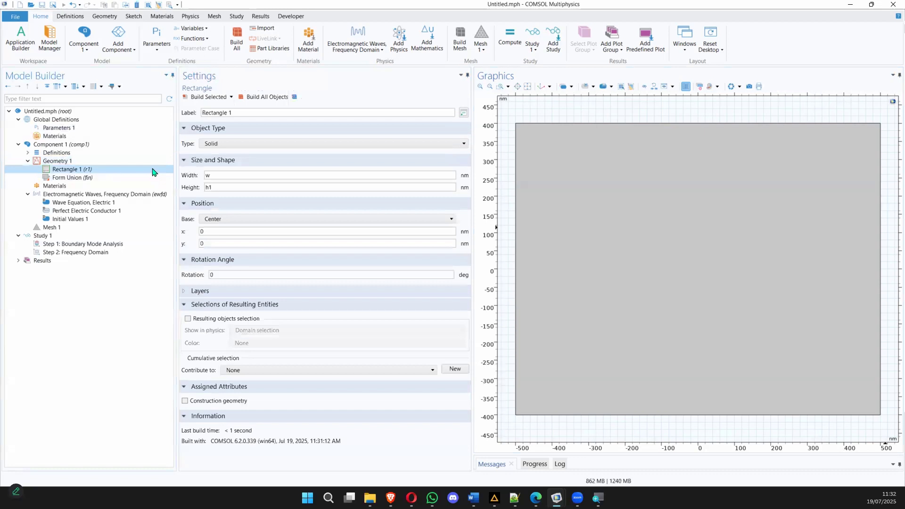
click(216, 174)
double_click(215, 175)
click(217, 187)
click(226, 220)
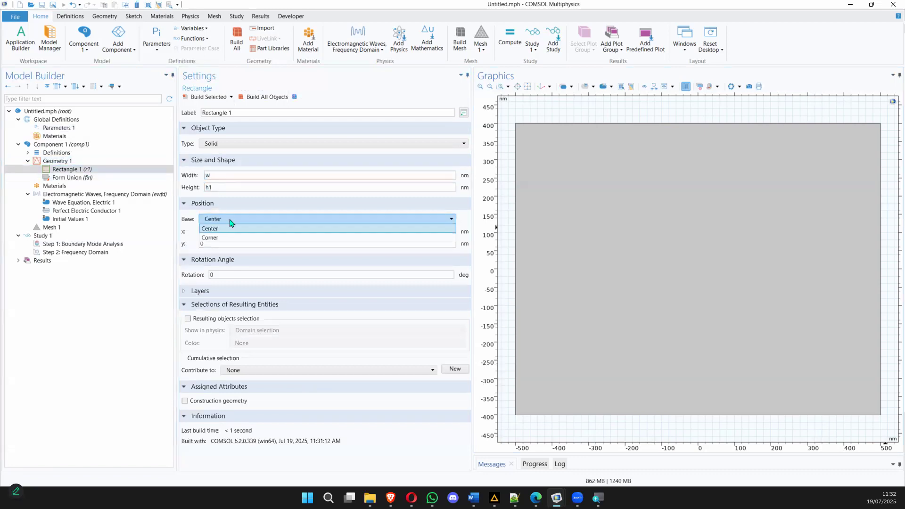
click(206, 232)
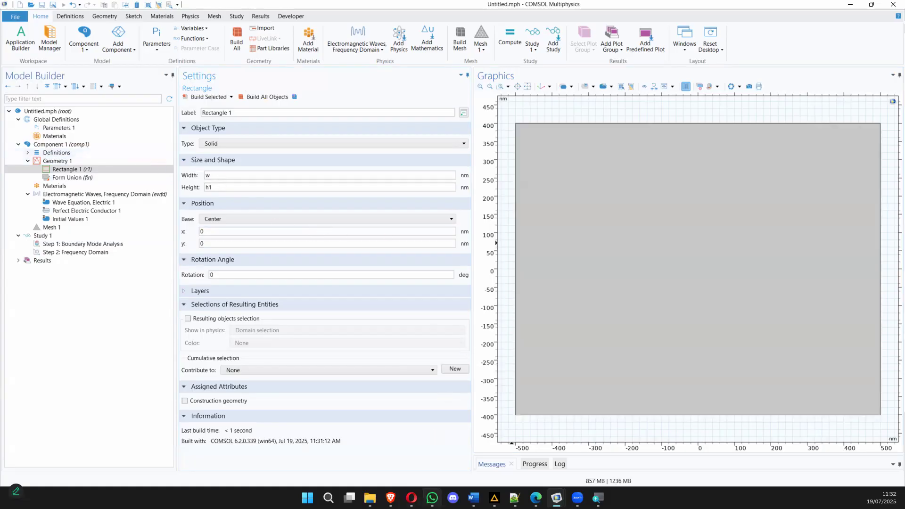
Step: Switch to asd.pdf in Edge and draw arrows for the ring's outer and inner radii, labelling the outer one R
mouse_move(432, 498)
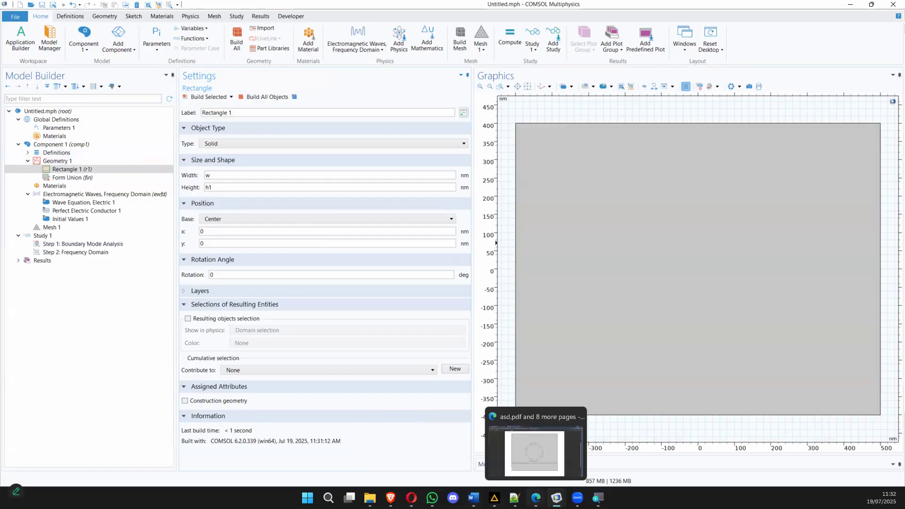
click(536, 497)
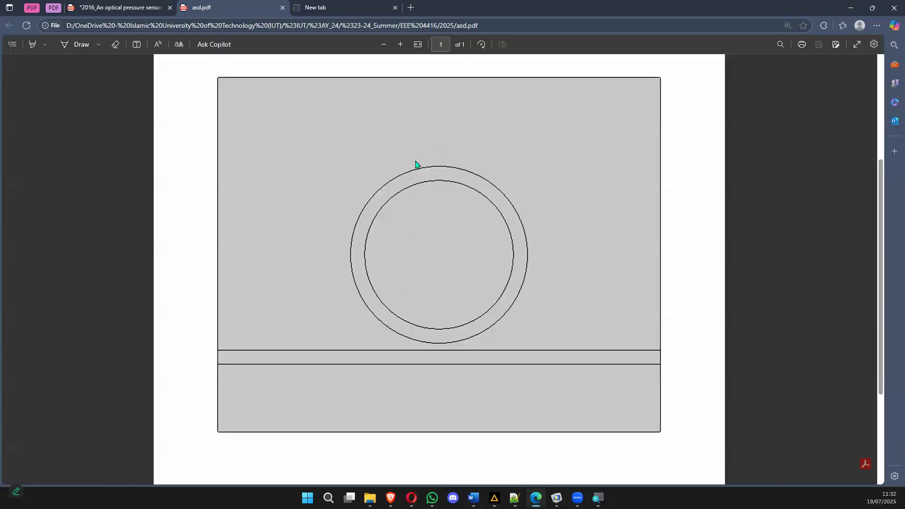
click(76, 46)
mouse_move(451, 256)
mouse_down()
mouse_move(499, 210)
mouse_move(515, 208)
mouse_move(513, 215)
mouse_up()
mouse_move(486, 250)
mouse_down()
mouse_move(492, 241)
mouse_move(500, 247)
mouse_move(471, 188)
mouse_move(476, 200)
mouse_up()
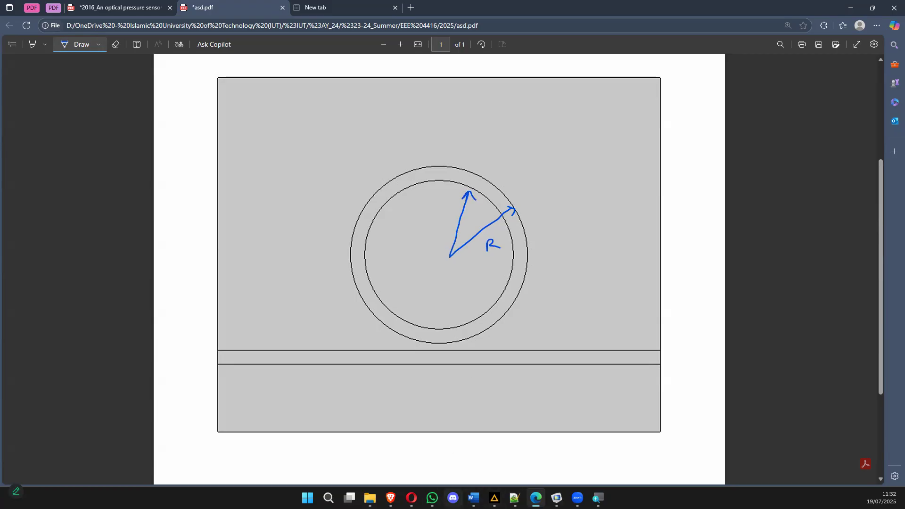
Step: Return to the Untitled.mph model in COMSOL and look up the global parameter that holds the ring's thickness
mouse_move(557, 498)
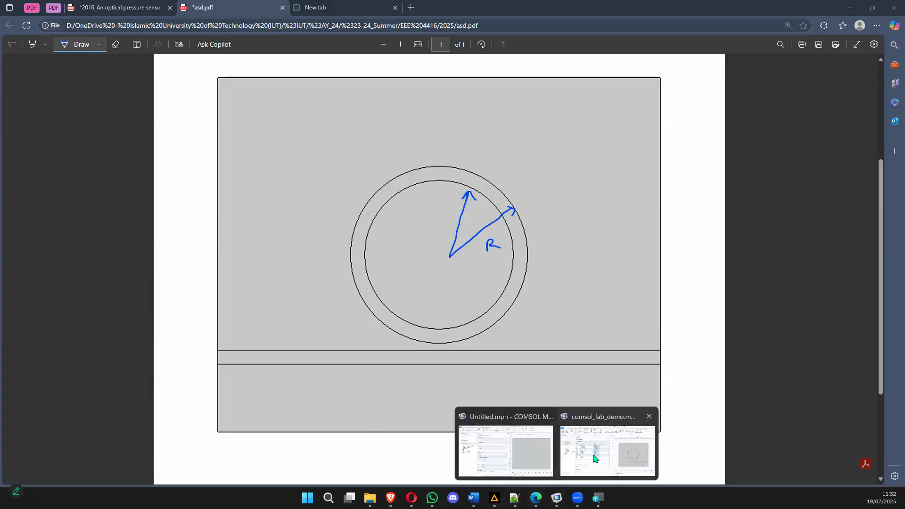
click(521, 453)
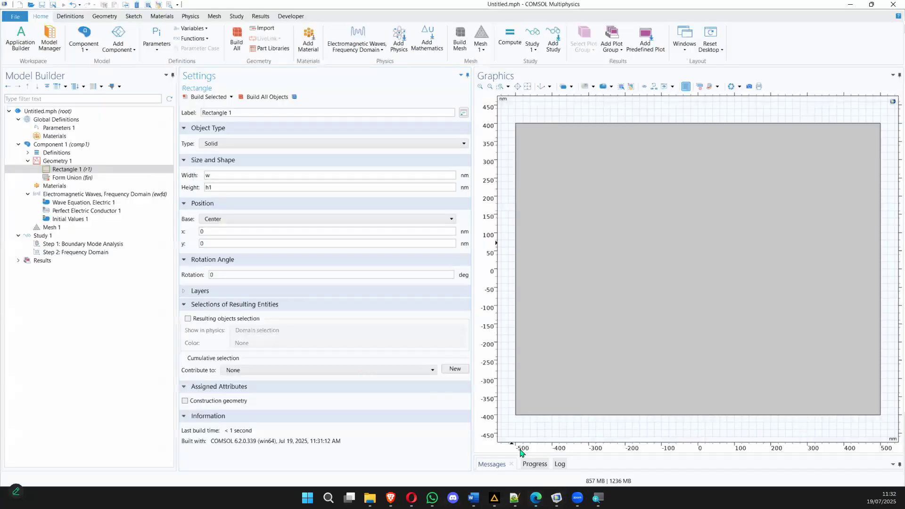
click(91, 129)
click(260, 166)
double_click(429, 168)
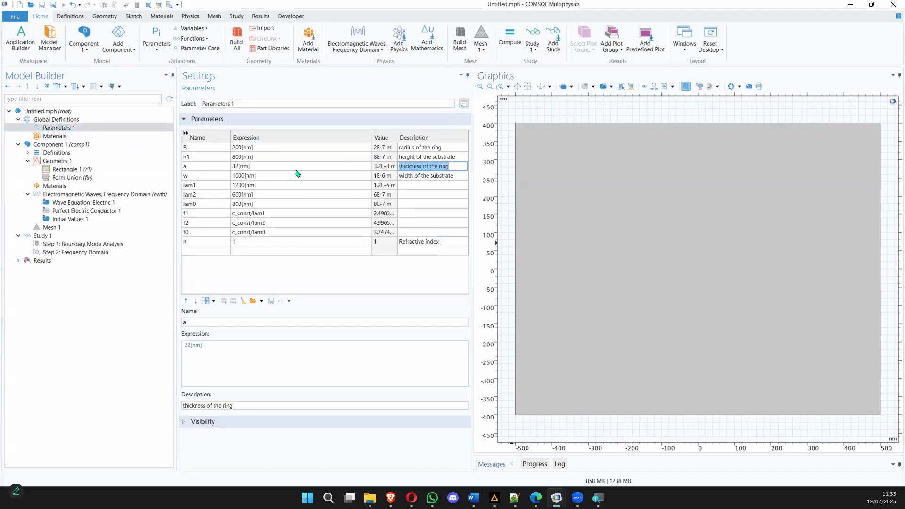
click(199, 172)
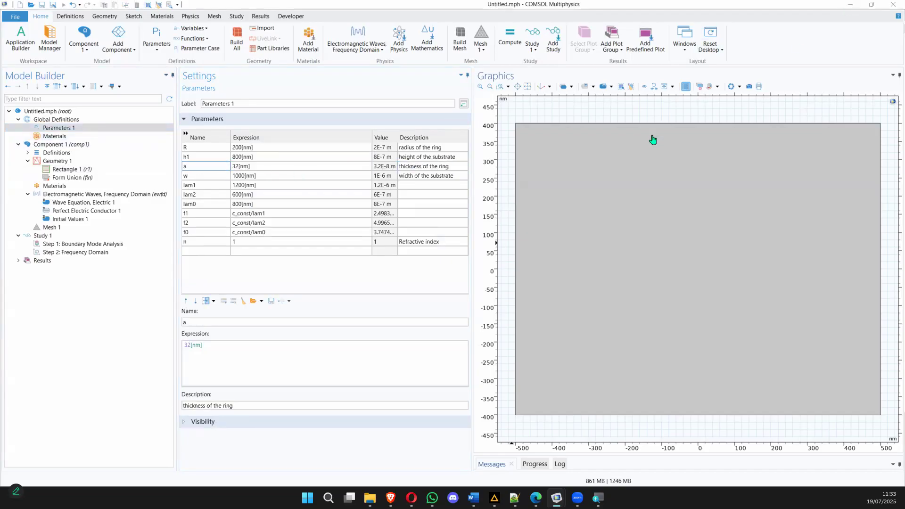
Step: Switch to asd.pdf in Edge, mark the ring's thickness as a and label the inner radius R-a
click(536, 498)
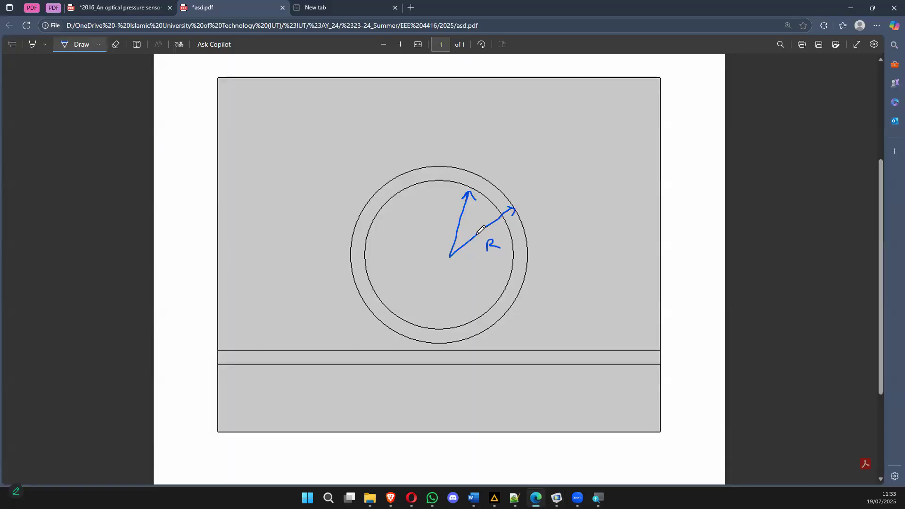
mouse_move(429, 170)
mouse_down()
mouse_move(435, 181)
mouse_move(417, 183)
mouse_up()
mouse_move(450, 257)
mouse_down()
mouse_move(465, 192)
mouse_move(477, 200)
mouse_up()
mouse_move(420, 230)
mouse_down()
mouse_move(423, 238)
mouse_move(448, 226)
mouse_up()
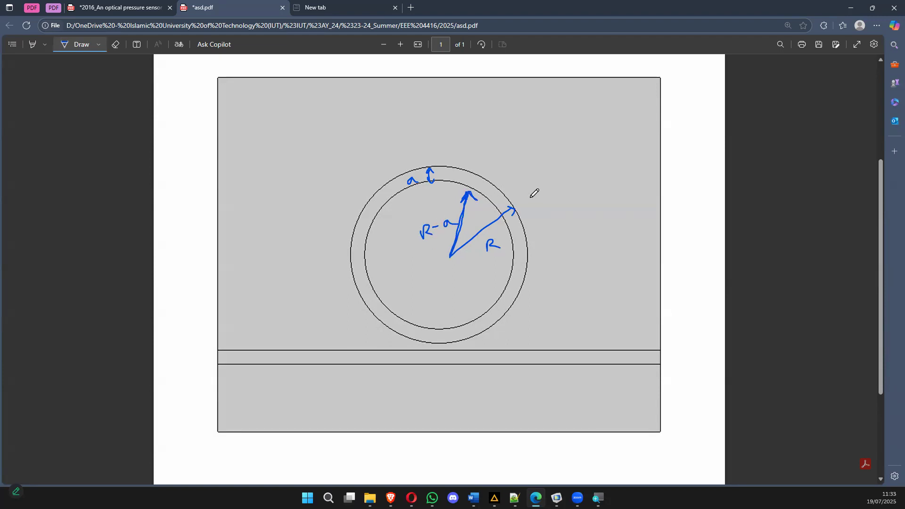
click(851, 7)
Step: Back in COMSOL, add a circle to Geometry 1
click(64, 153)
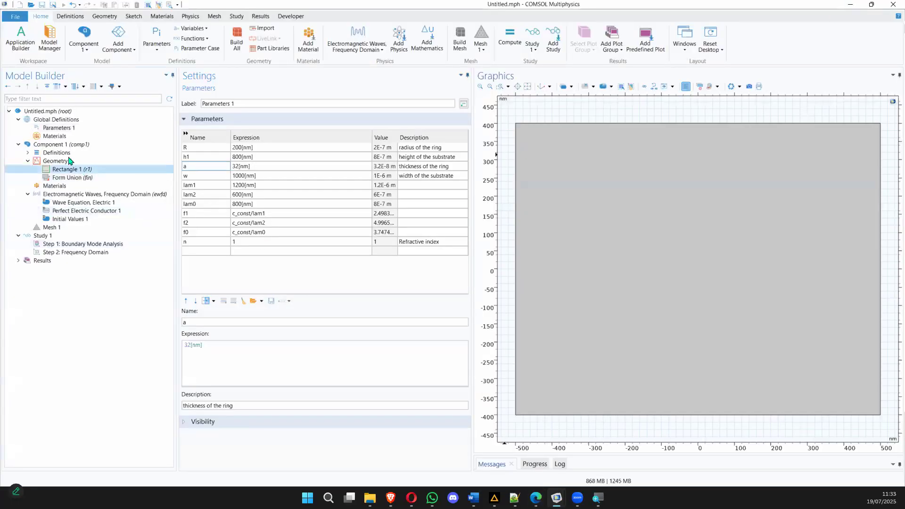
click(66, 162)
right_click(67, 164)
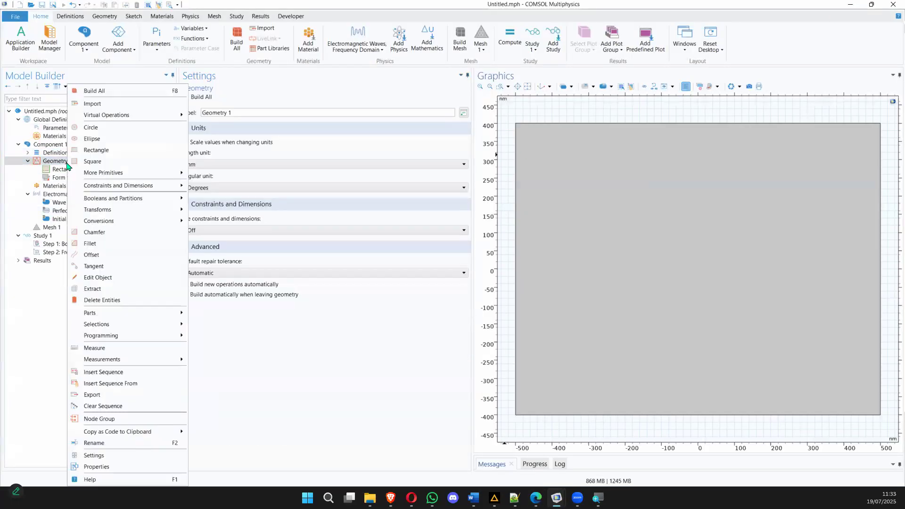
click(91, 128)
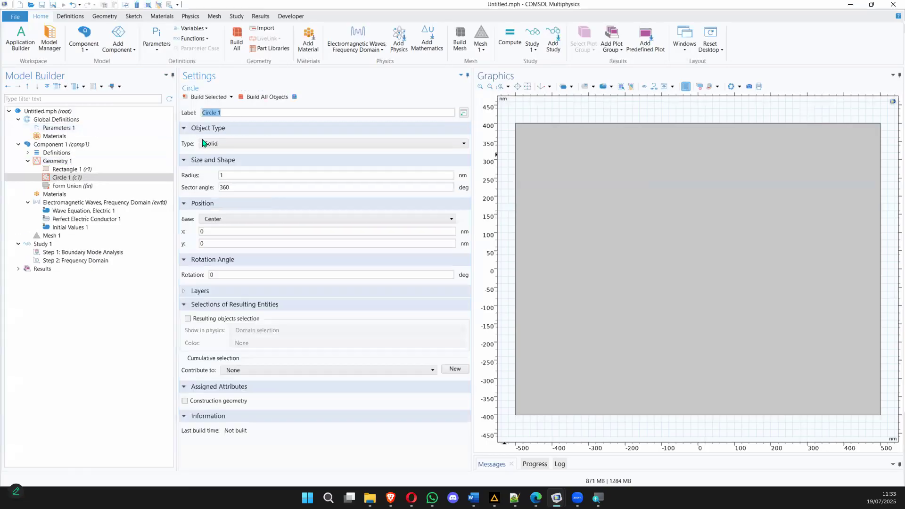
Step: Set Circle 1's radius to R, keep its base at Center, and build it
double_click(228, 175)
click(222, 220)
click(219, 230)
click(218, 220)
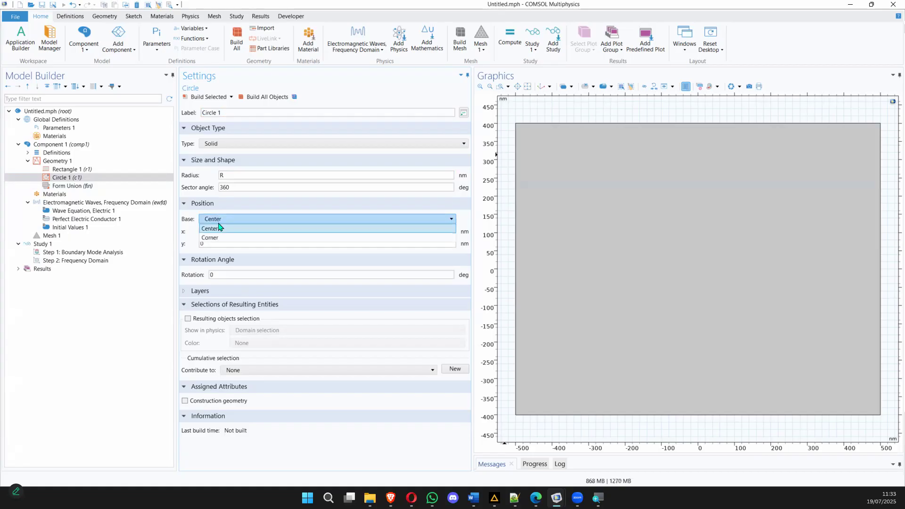
click(219, 229)
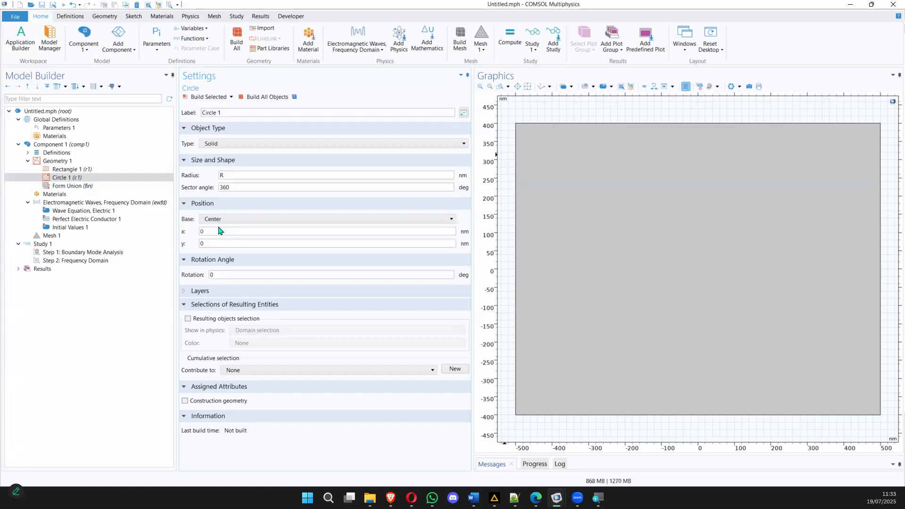
click(203, 97)
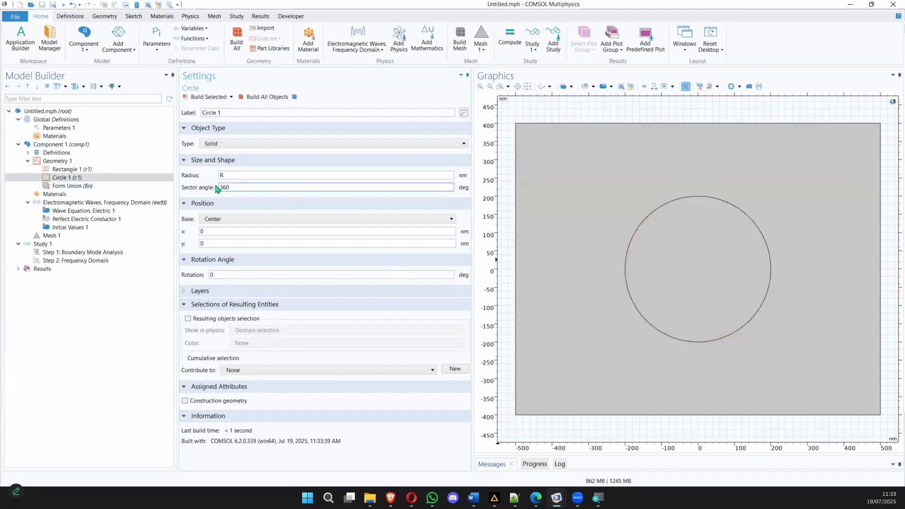
Step: Try a 180-degree sector angle on Circle 1, build it, and restore the full 360-degree circle
double_click(250, 189)
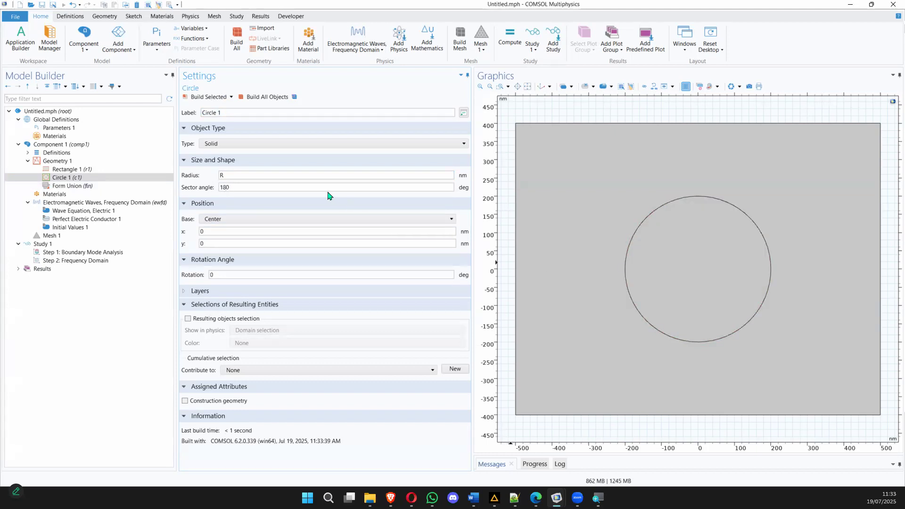
click(208, 97)
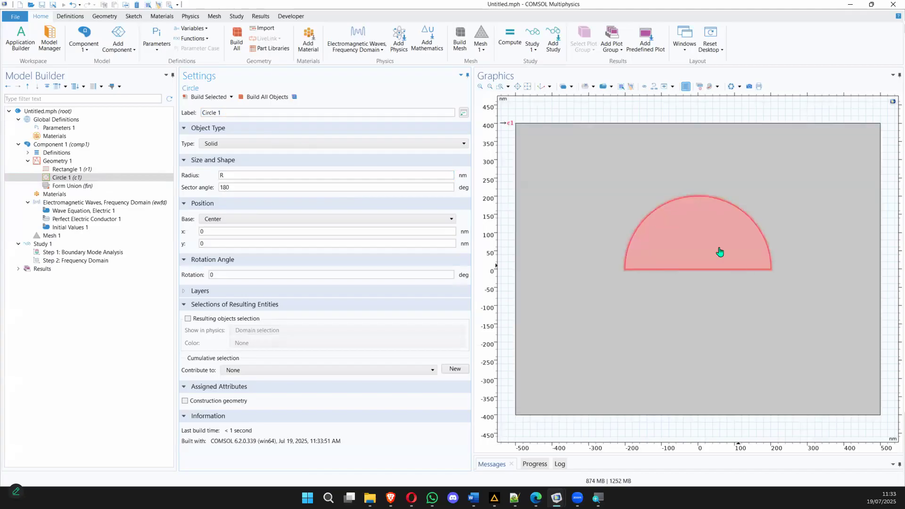
double_click(284, 187)
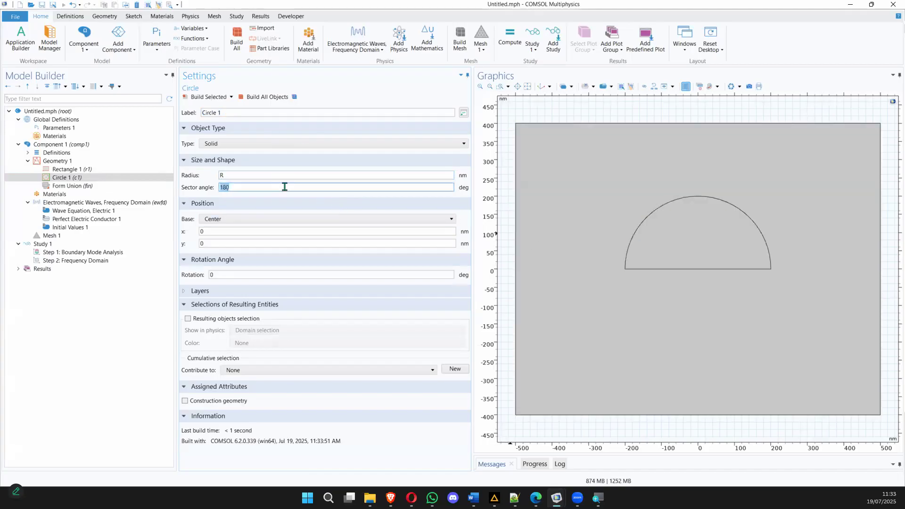
text(360)
click(207, 96)
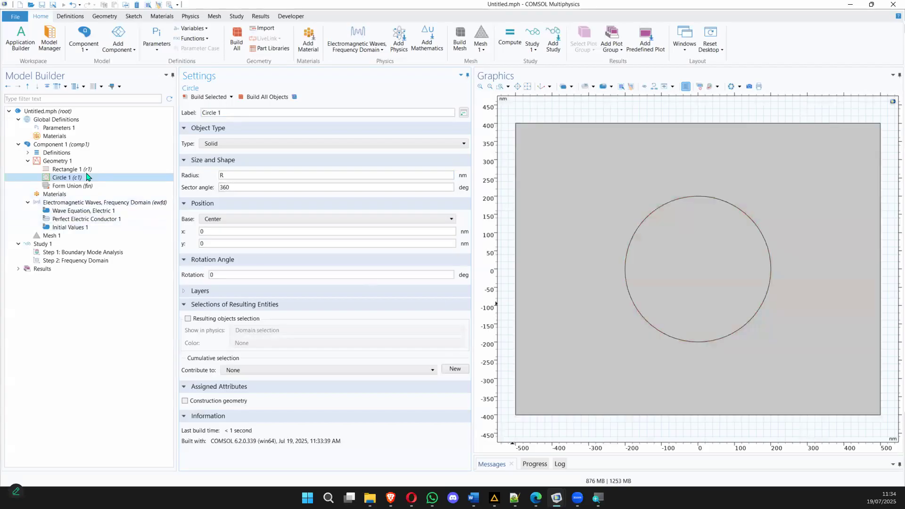
Step: Add a second circle to Geometry 1 with radius R-a, centred at the origin, and build it
right_click(74, 164)
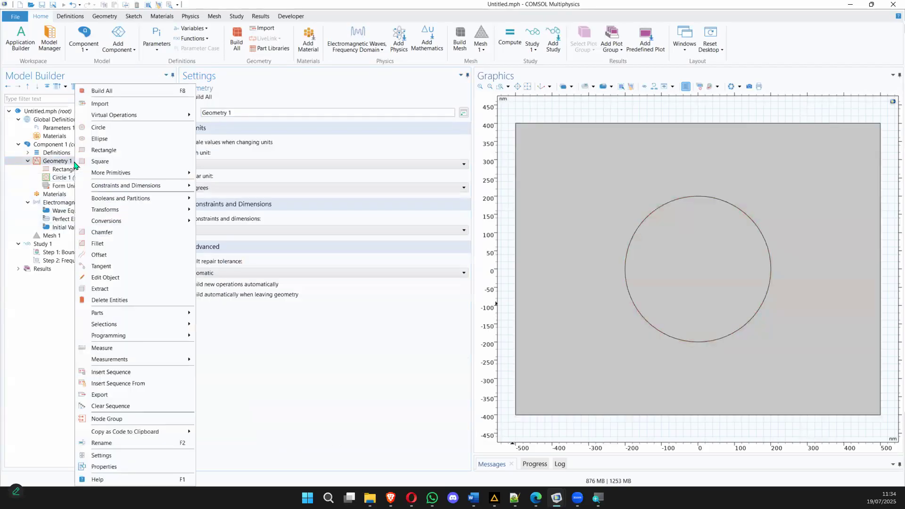
click(119, 127)
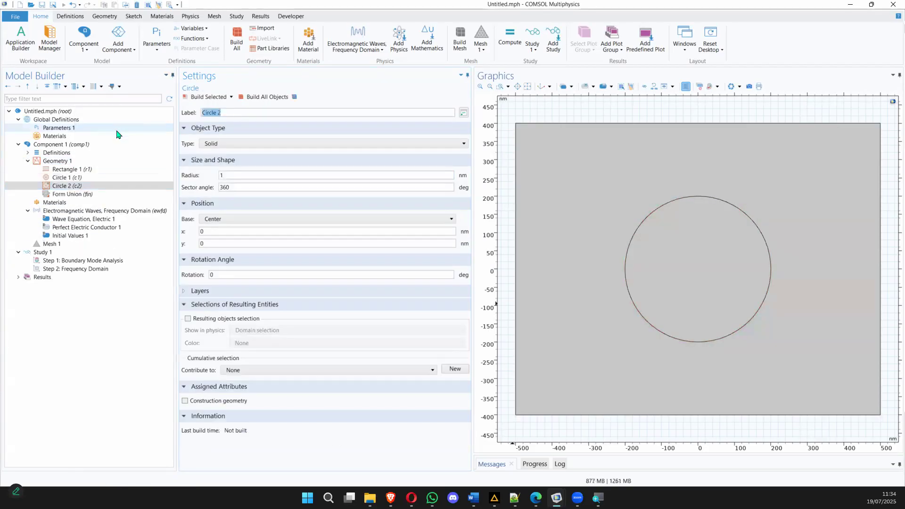
double_click(225, 178)
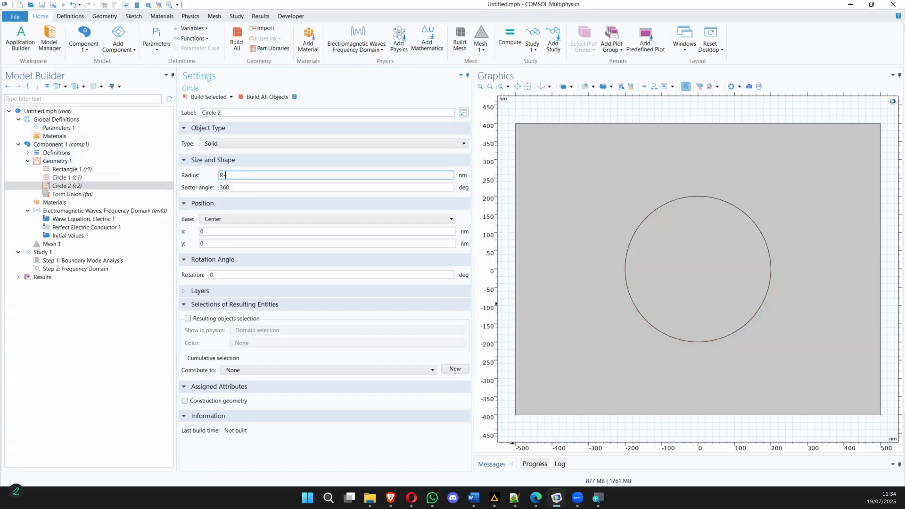
text(R-a)
click(209, 97)
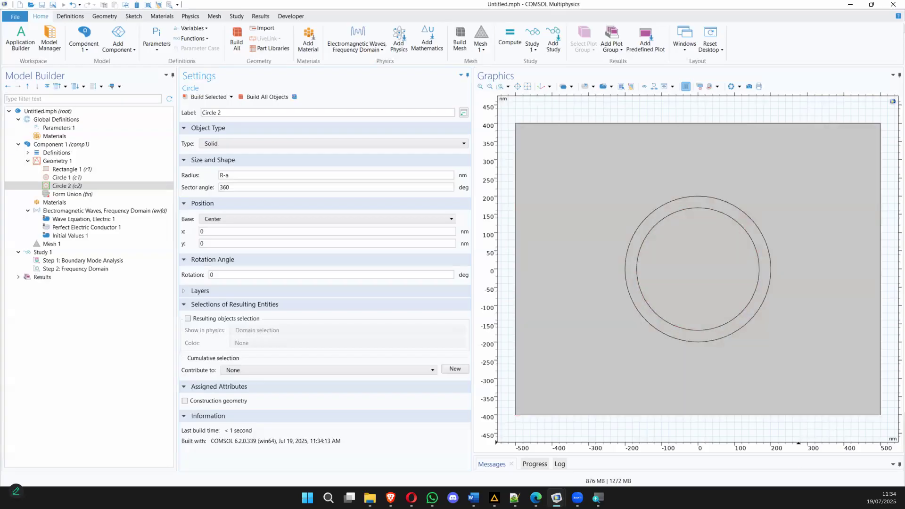
key(alt+Tab)
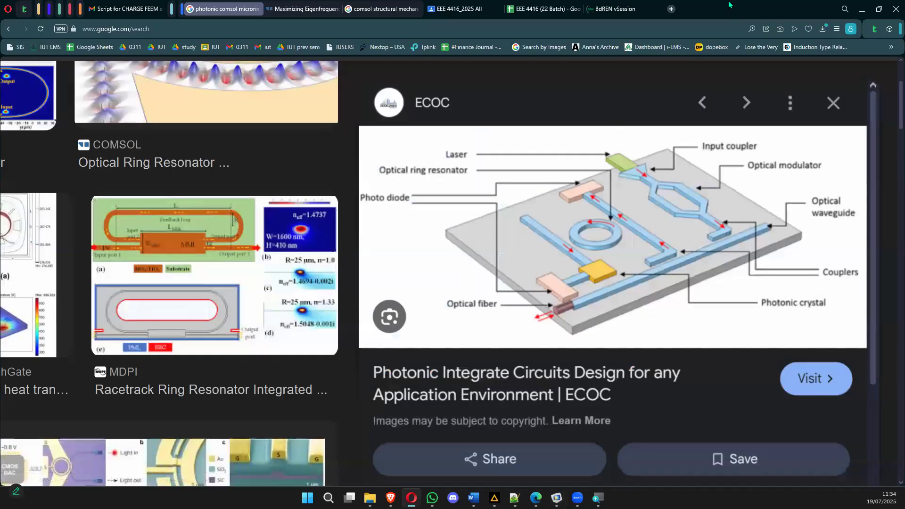
key(alt+Tab)
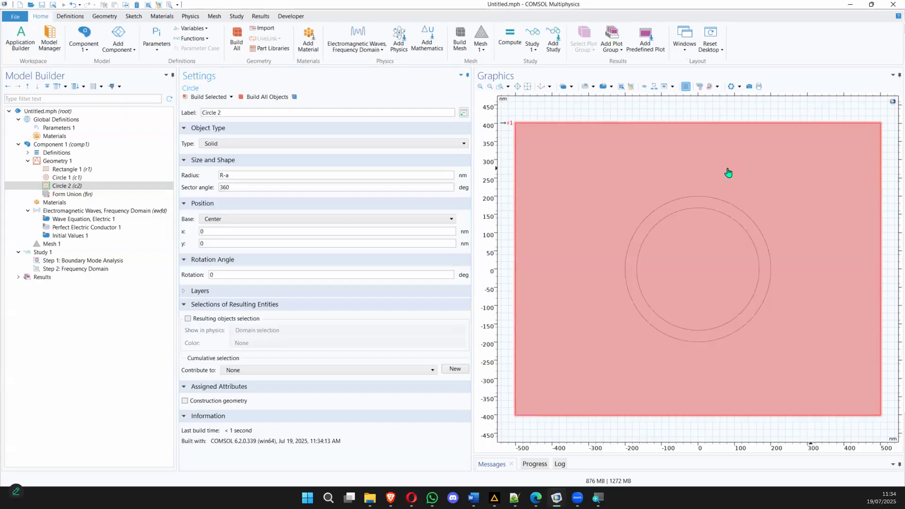
click(332, 187)
Step: Add a waveguide rectangle to Geometry 1 with width w and height a, and build it
click(72, 162)
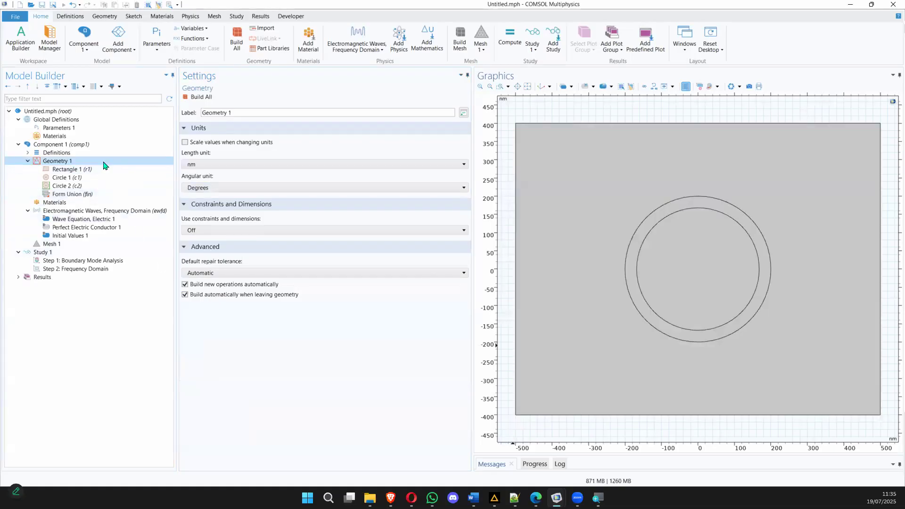
right_click(104, 165)
click(132, 150)
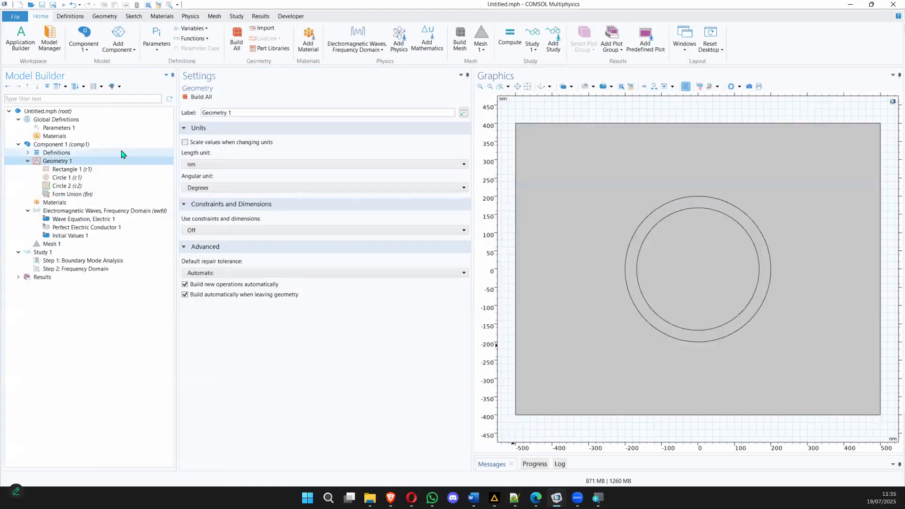
click(211, 176)
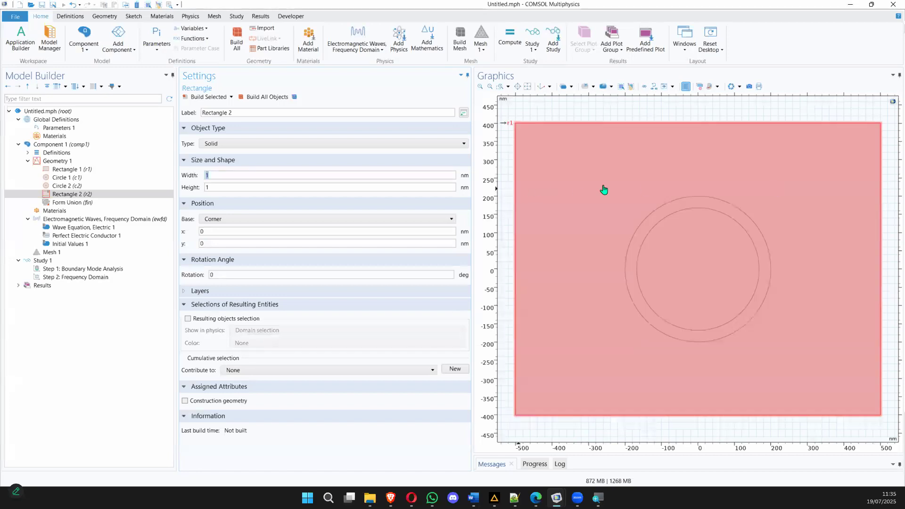
click(208, 175)
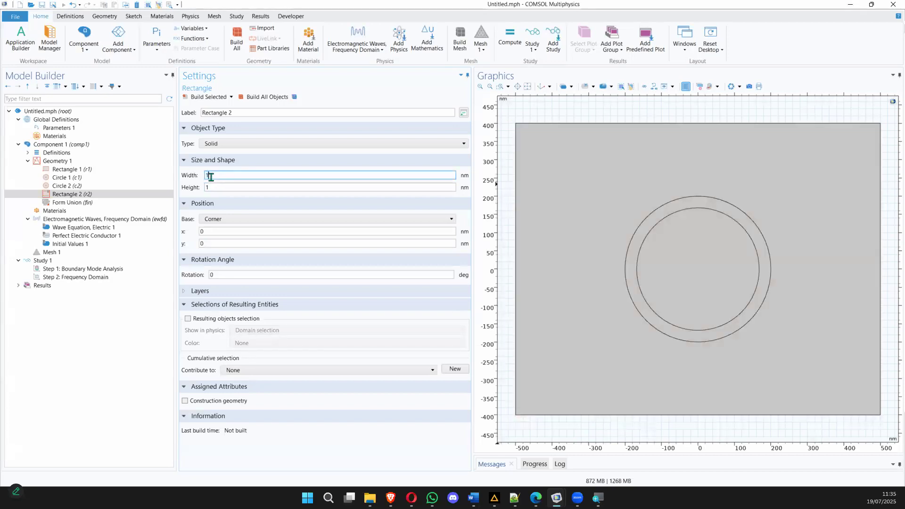
key(BackSpace)
text(w)
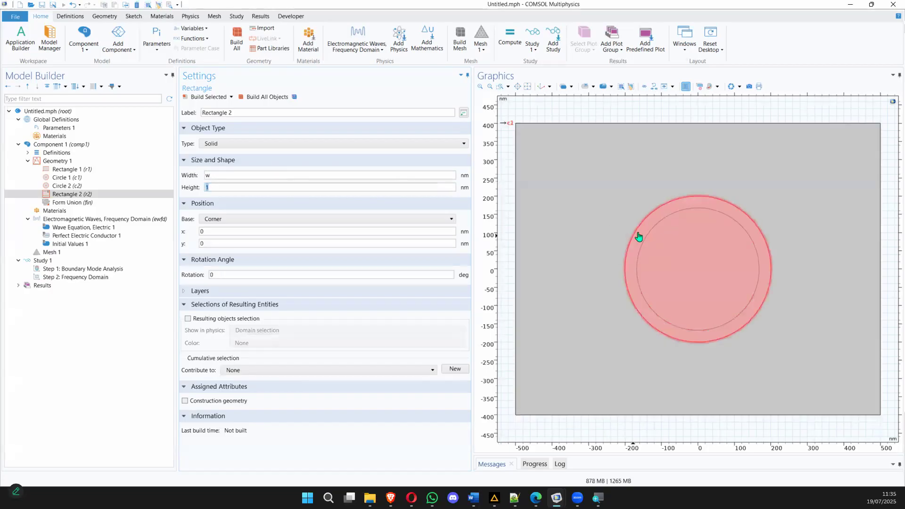
text(a)
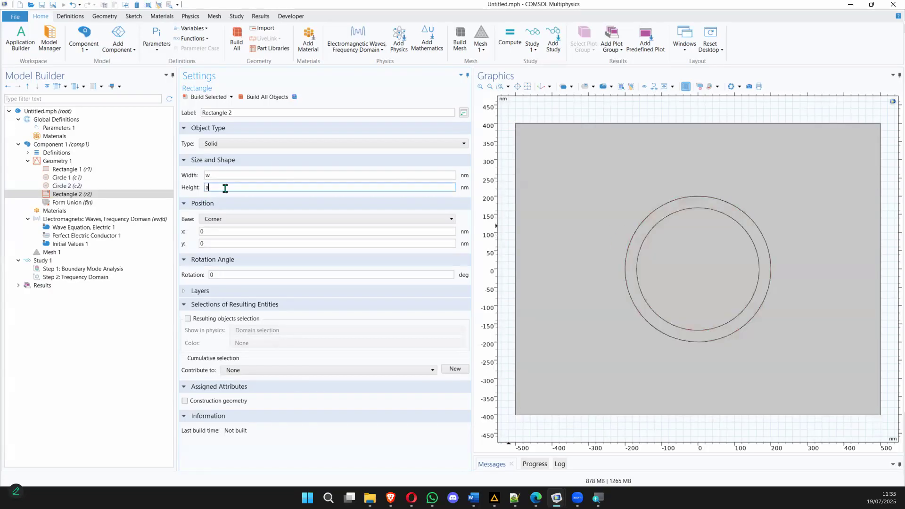
click(209, 97)
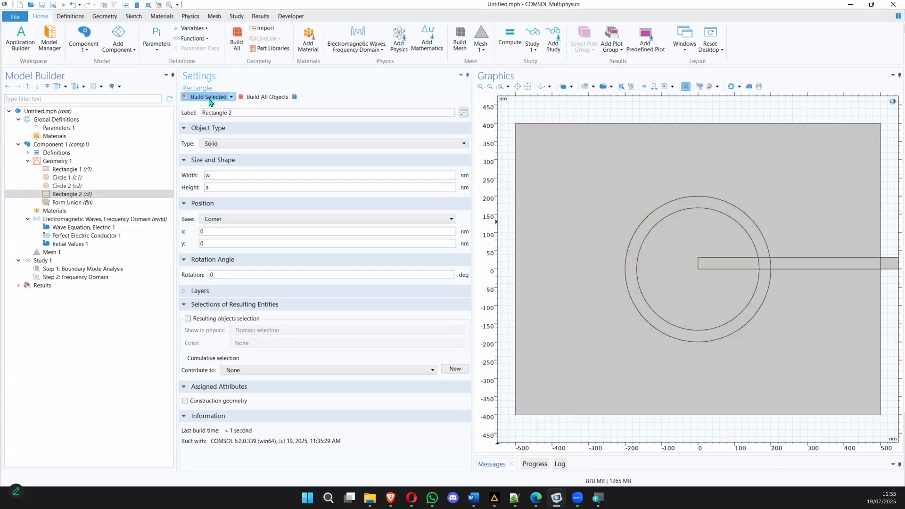
Step: Set the waveguide rectangle's base to Center and rebuild it
click(213, 219)
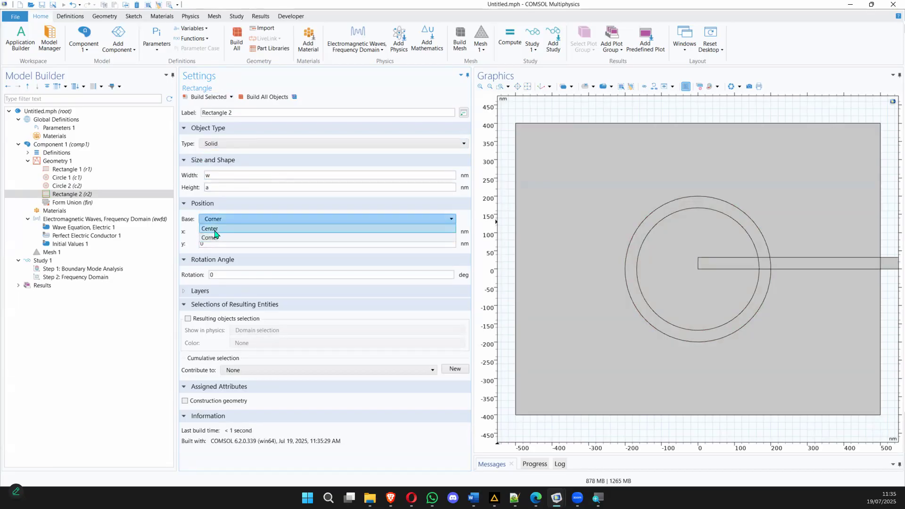
click(216, 230)
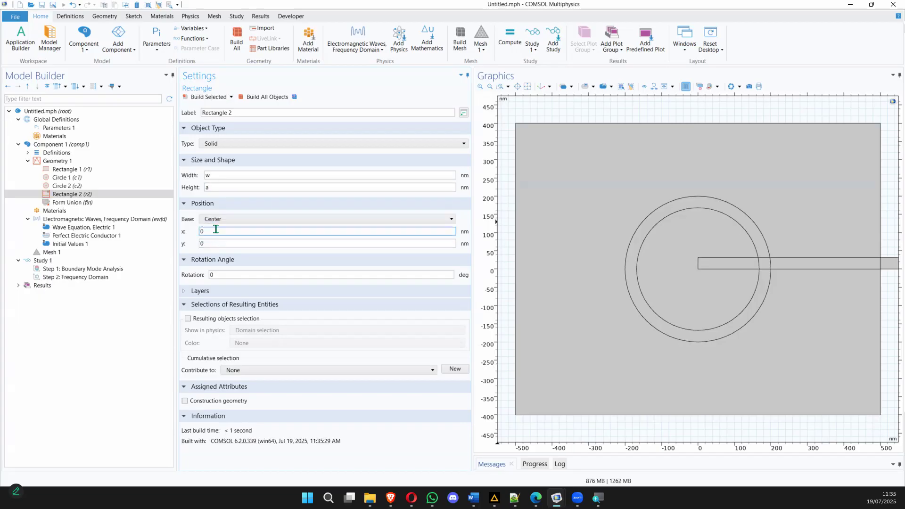
click(210, 97)
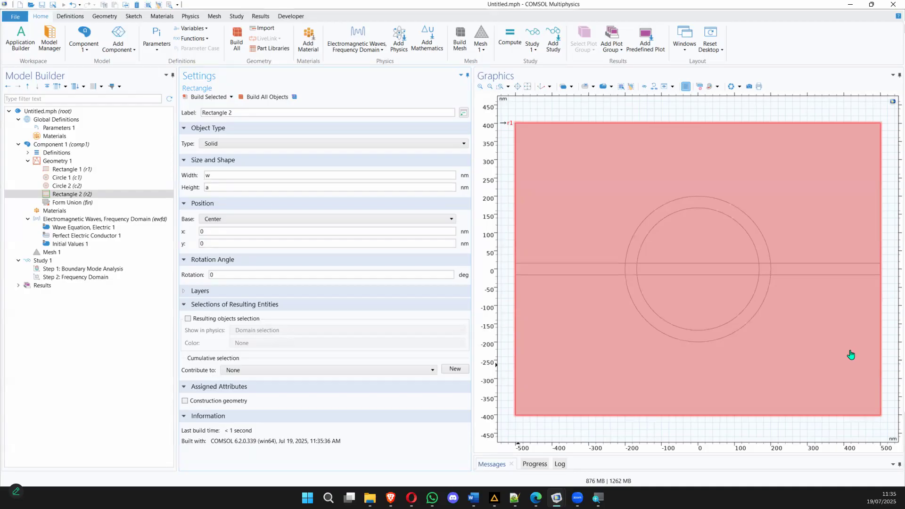
Step: Switch to asd.pdf in Edge and sketch the waveguide through the ring's centre, its downward offset, and its shifted position at the ring's lower edge
click(230, 243)
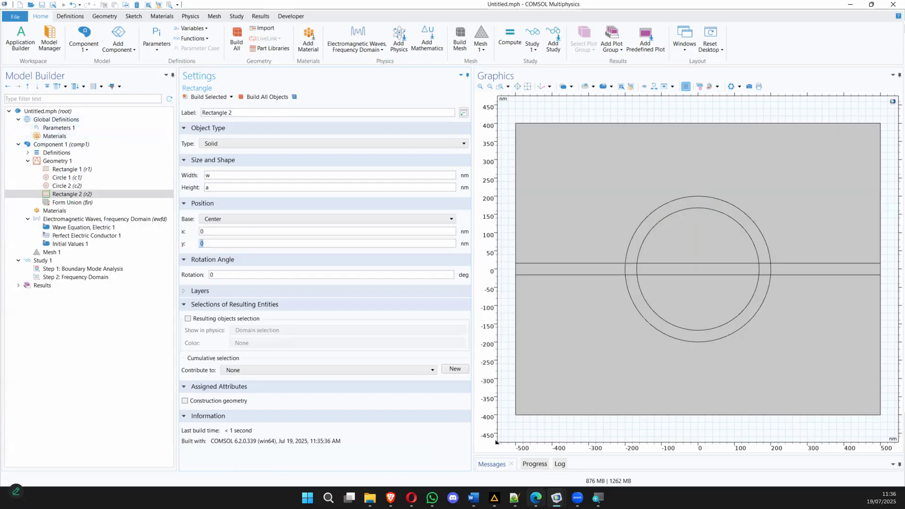
click(536, 498)
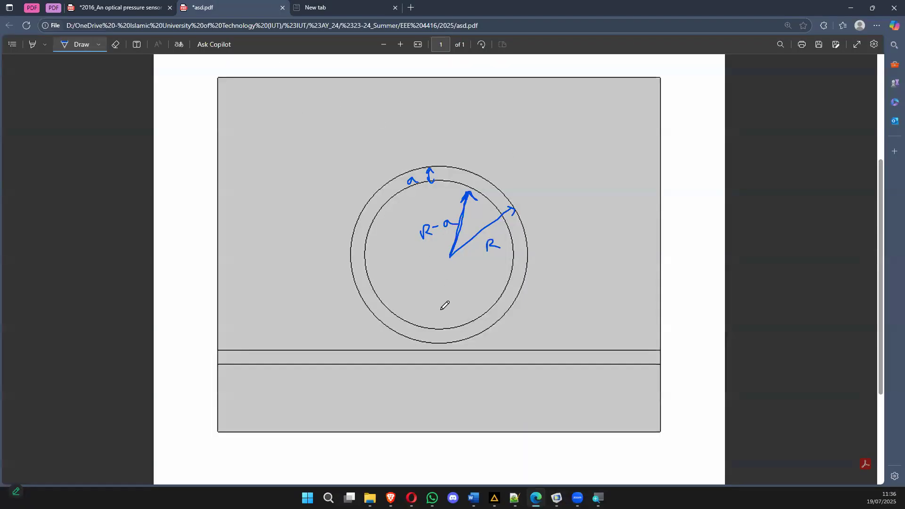
drag(216, 237, 656, 231)
drag(218, 250, 648, 239)
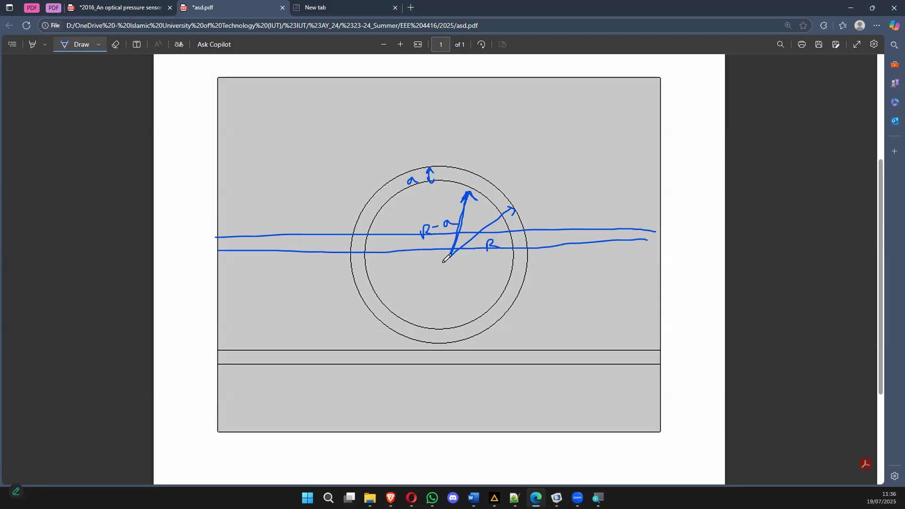
drag(435, 244, 443, 331)
drag(221, 331, 663, 318)
drag(216, 340, 670, 342)
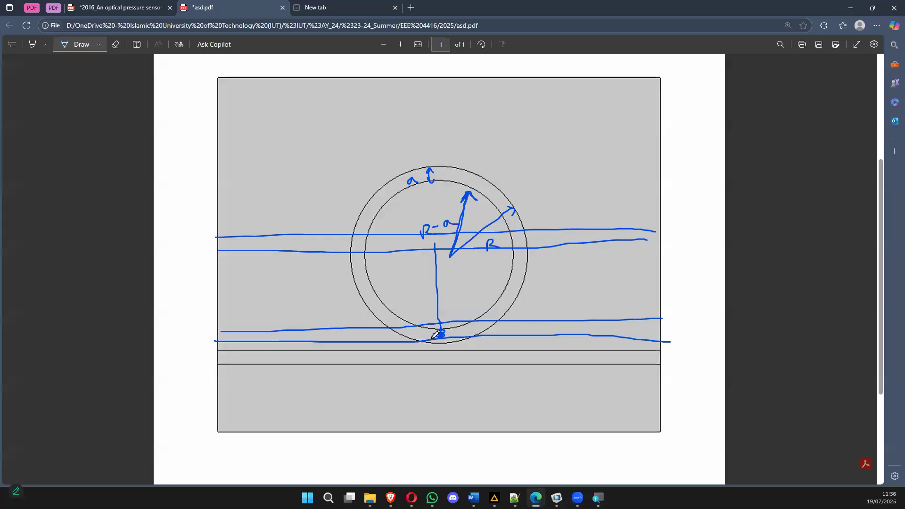
drag(448, 339, 449, 353)
drag(452, 217, 464, 242)
Step: Back in COMSOL, set Rectangle 2's y position to -R, build it, and inspect where it meets the ring
click(853, 5)
double_click(216, 244)
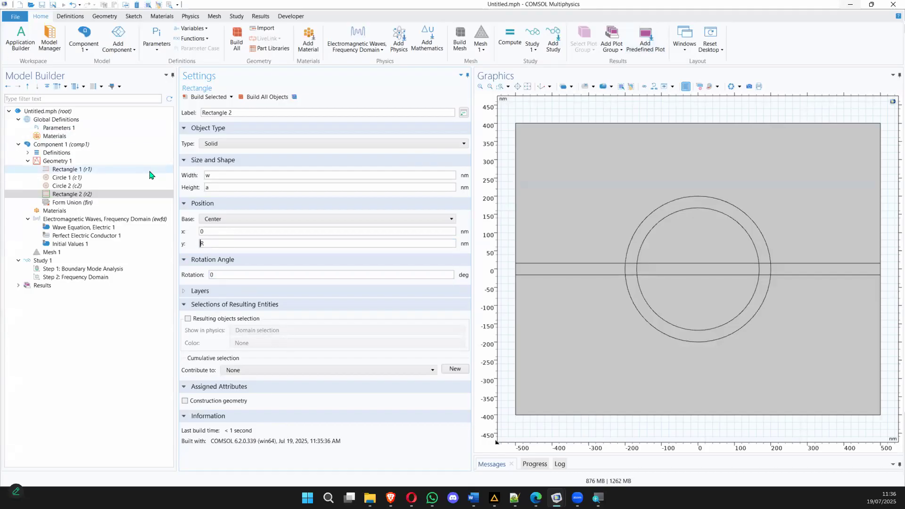
click(209, 97)
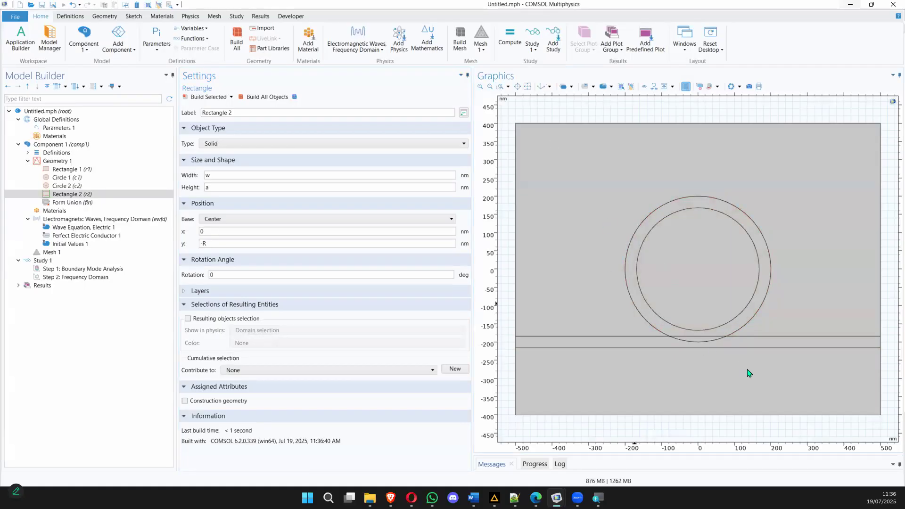
drag(629, 300, 764, 378)
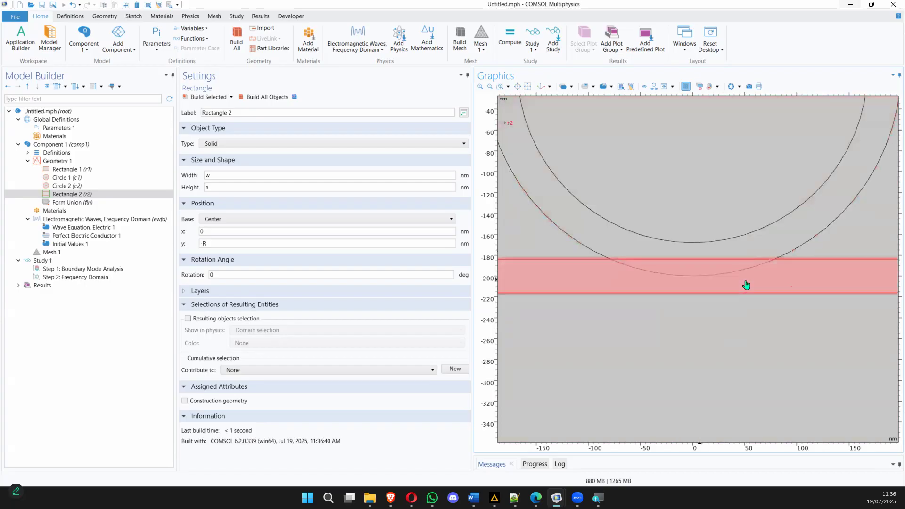
Step: Change Rectangle 2's y position to -R-a and rebuild it
click(215, 241)
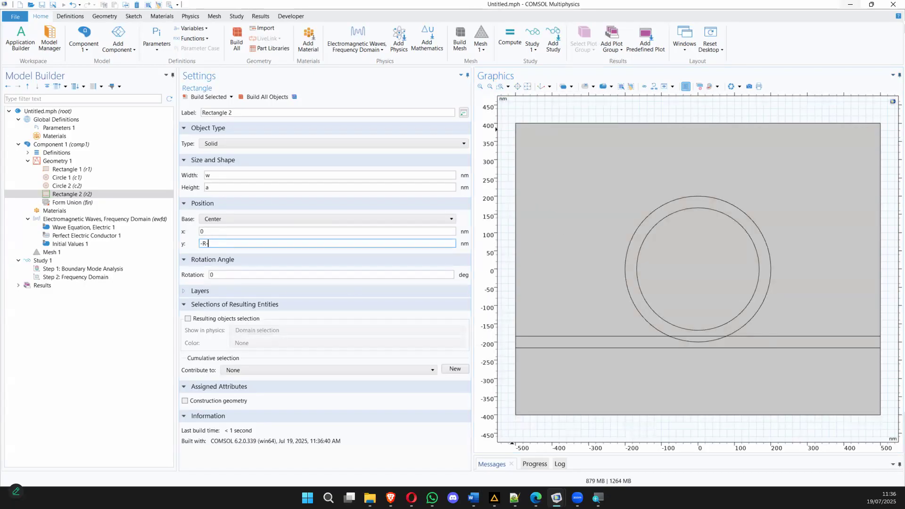
text(-a)
click(207, 97)
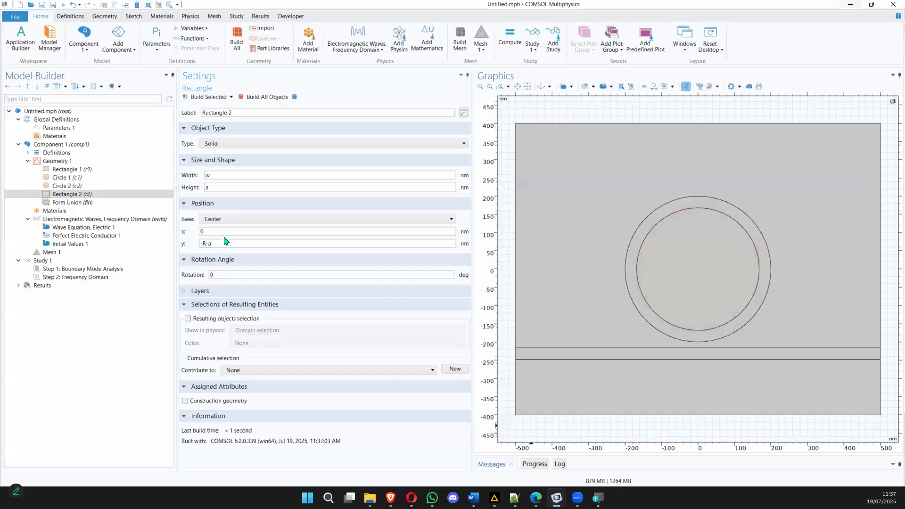
drag(227, 242, 196, 245)
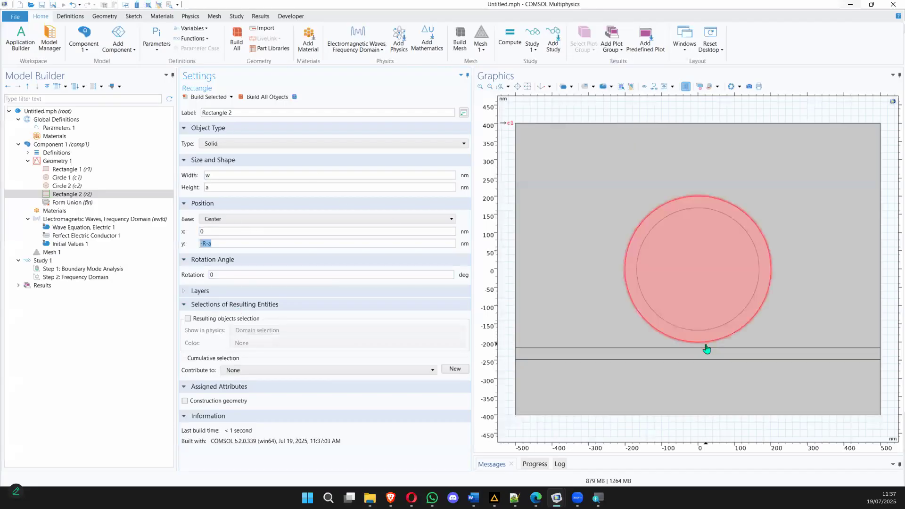
click(102, 128)
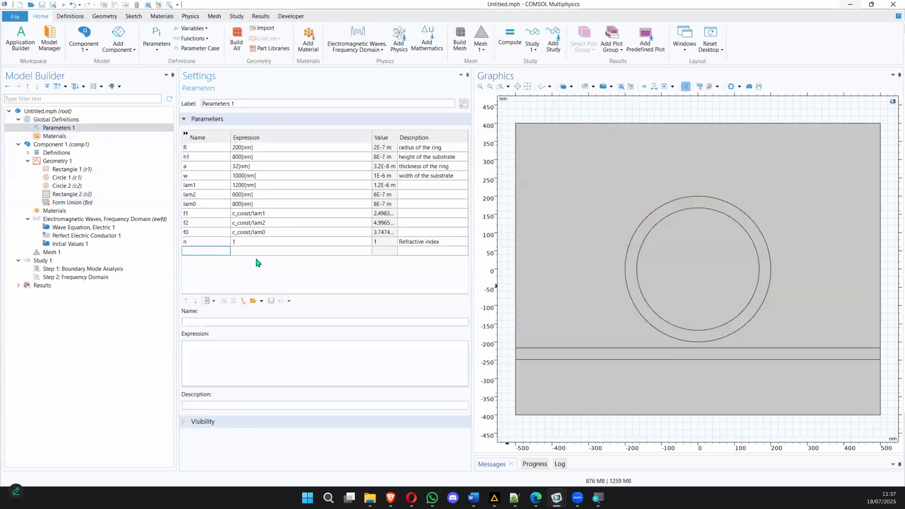
text(g)
key(Tab)
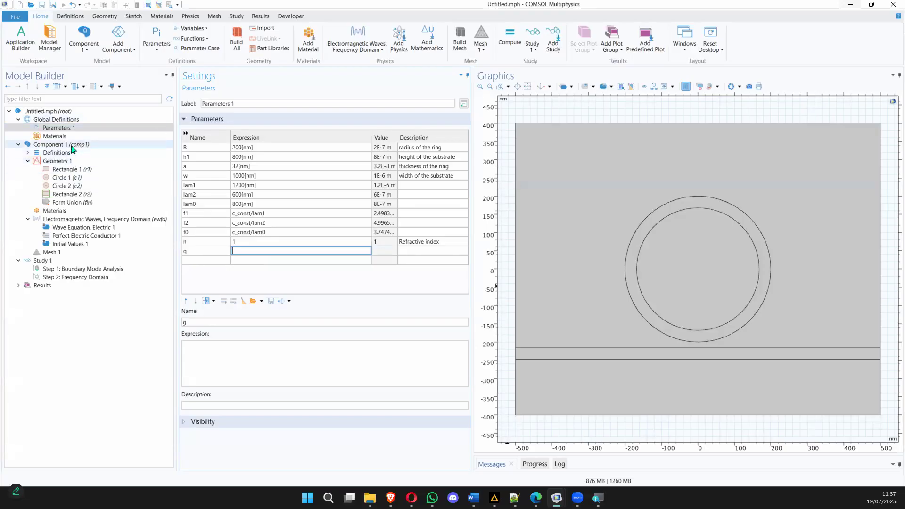
Step: Set Rectangle 2's y position to -R-a/2 and build it
click(68, 194)
click(216, 243)
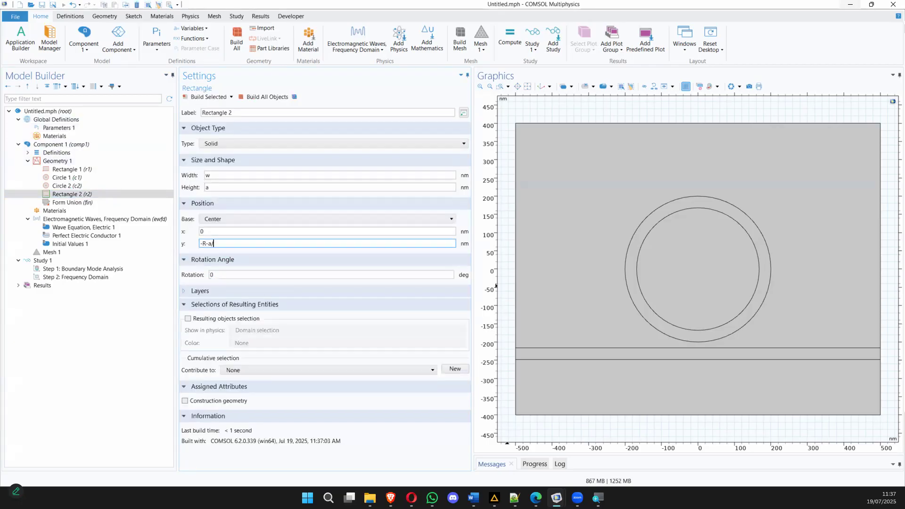
click(208, 97)
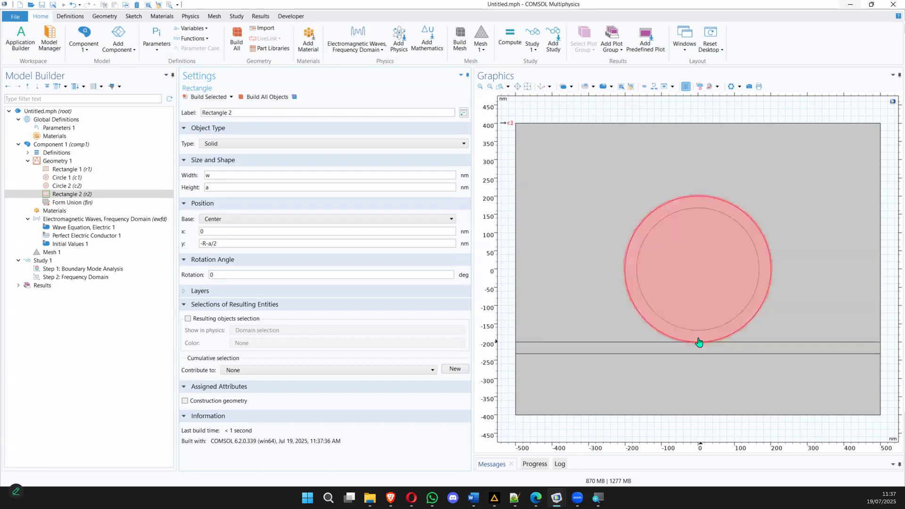
Step: Add a global parameter g with the expression 10[nm] and the description gap
click(94, 128)
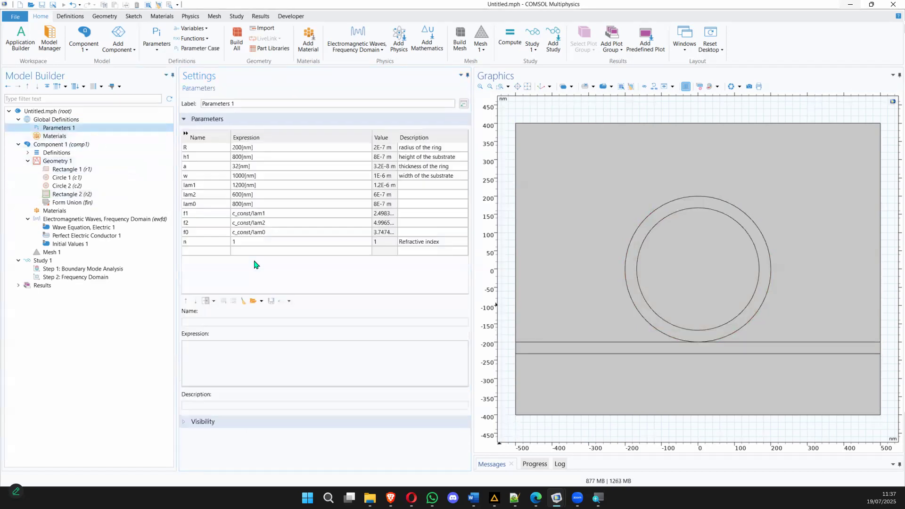
click(195, 251)
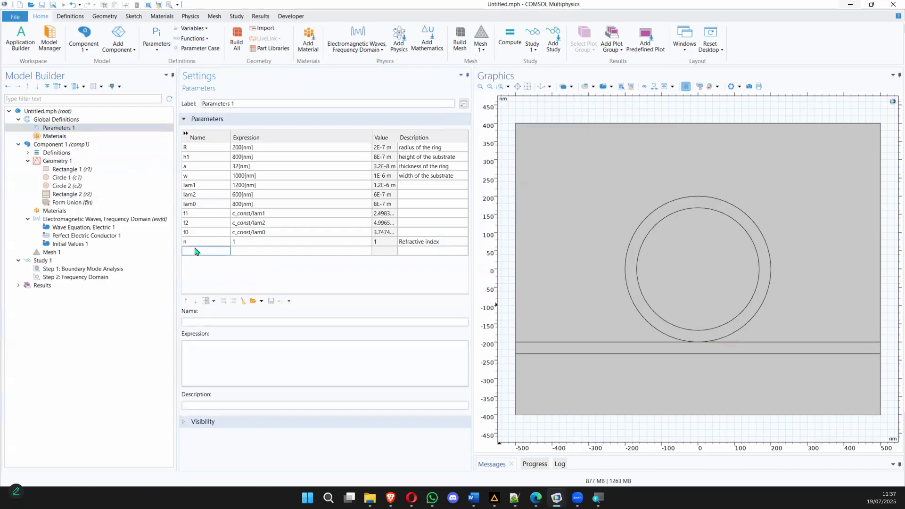
text(g)
key(Tab)
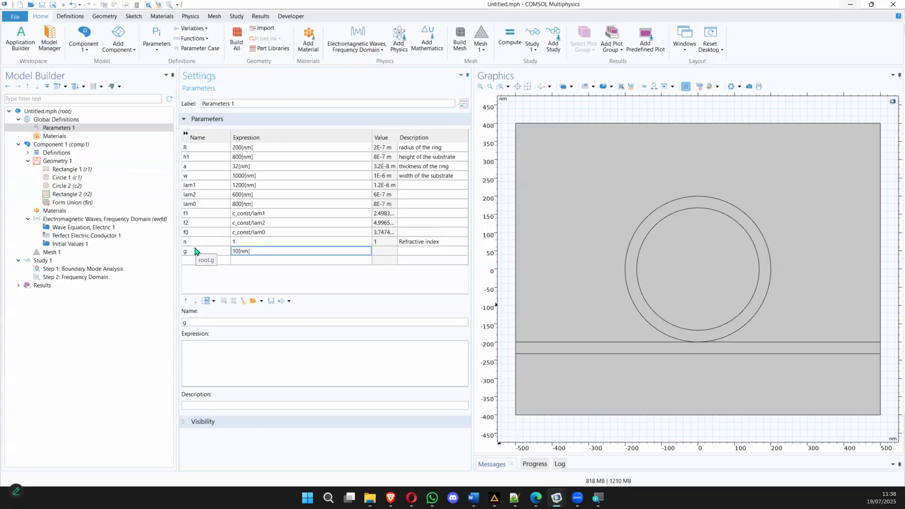
click(415, 253)
text(gap)
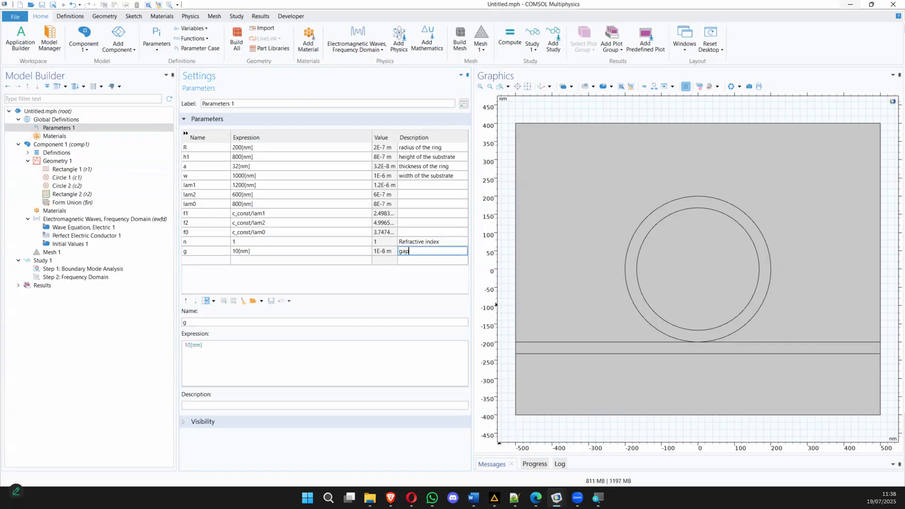
click(347, 292)
Step: Set Rectangle 2's y position to -R-a/2-g and build it
click(70, 194)
click(245, 244)
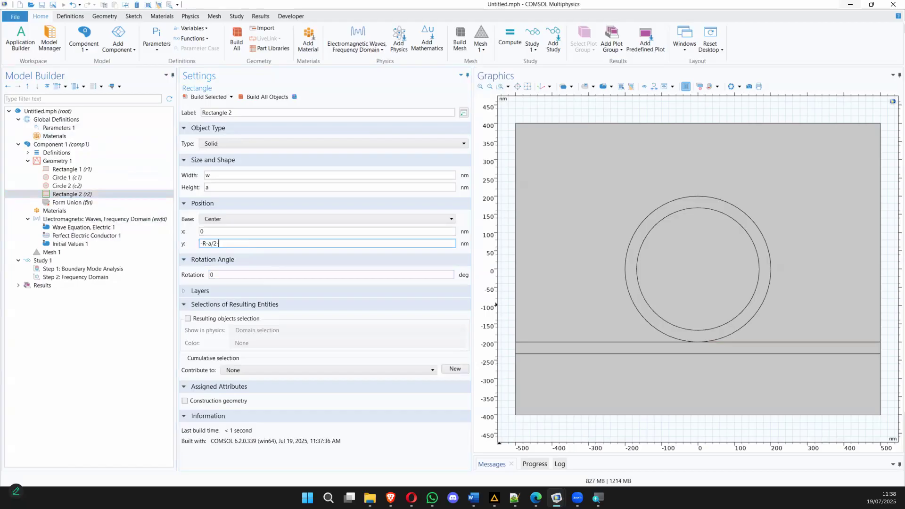
click(203, 97)
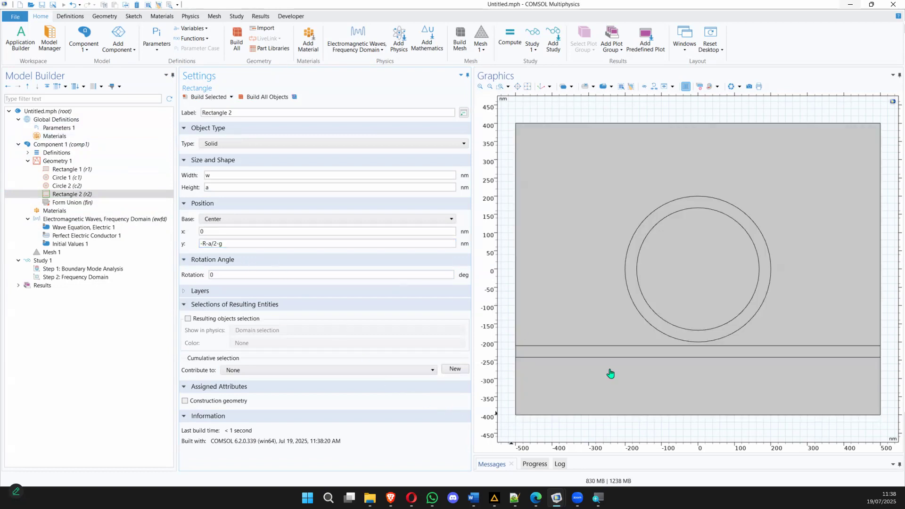
Step: Change the gap parameter g to 20[nm] and rebuild the whole geometry
click(72, 131)
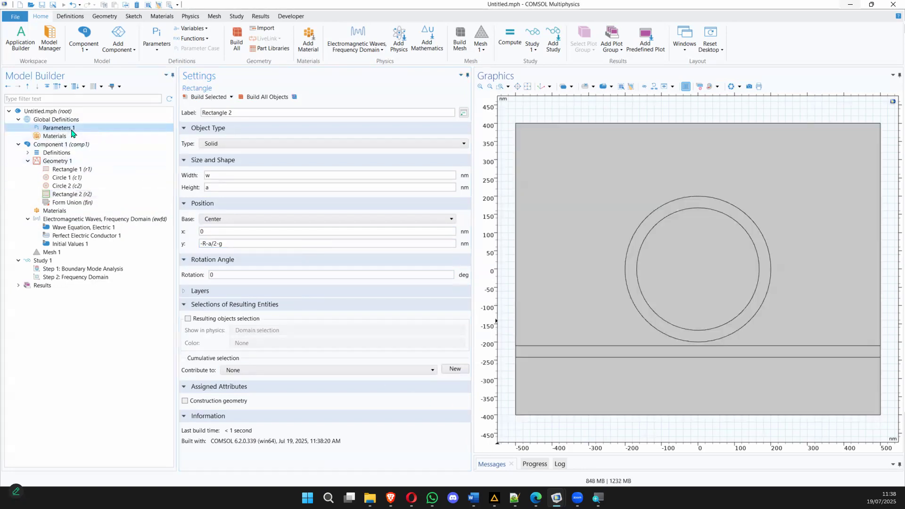
click(235, 251)
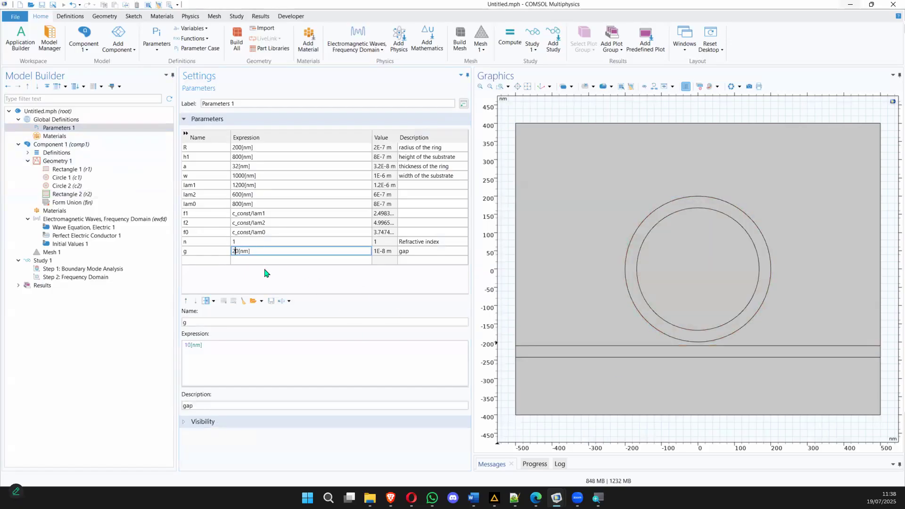
text(2)
click(237, 38)
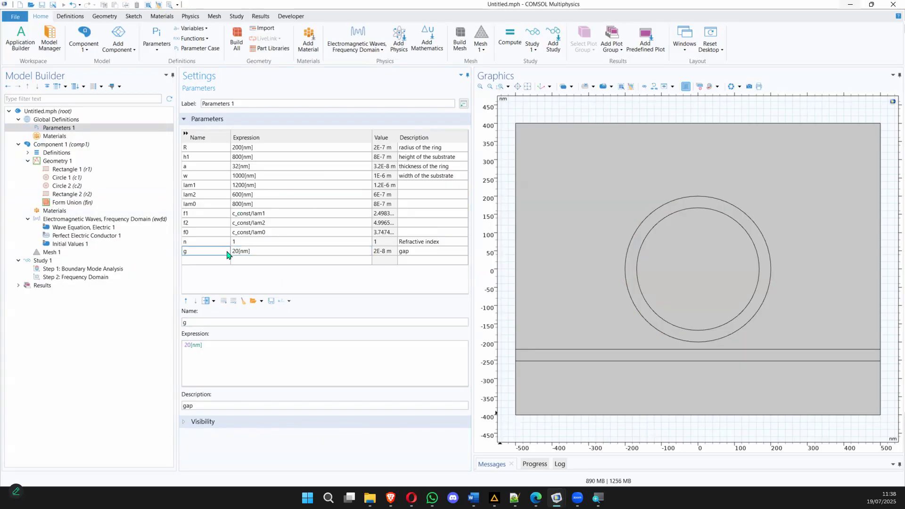
Step: Review the expression for Rectangle 2's y position
click(75, 194)
drag(223, 245, 182, 248)
click(218, 275)
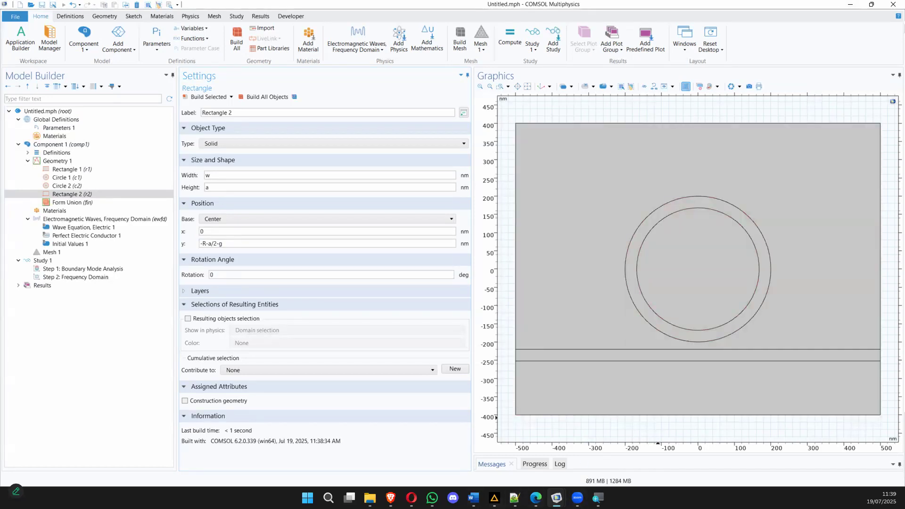
Step: Switch to asd.pdf in Edge, erase all the ink sketches over the ring drawing, and return to COMSOL
click(536, 498)
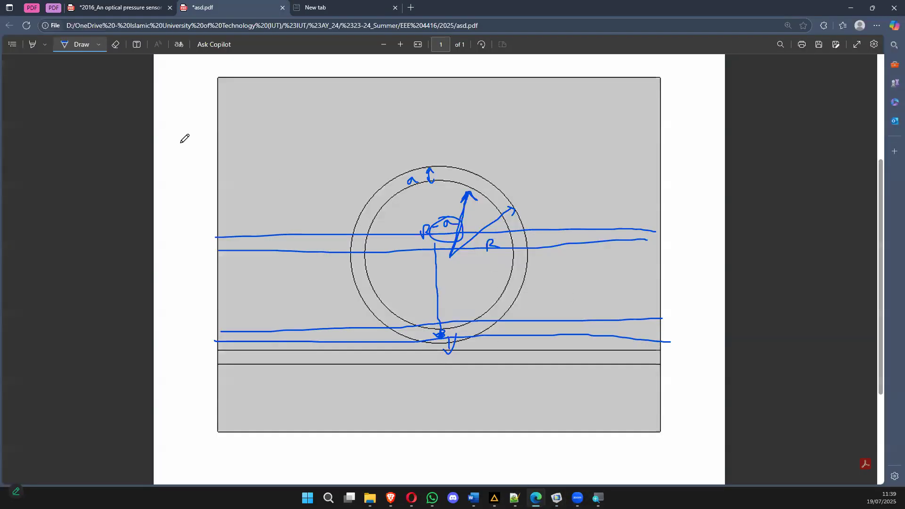
click(113, 45)
click(409, 235)
mouse_move(446, 176)
mouse_down()
mouse_move(410, 317)
mouse_move(469, 358)
mouse_move(478, 178)
mouse_move(398, 166)
mouse_move(349, 176)
mouse_move(533, 198)
mouse_move(499, 239)
mouse_up()
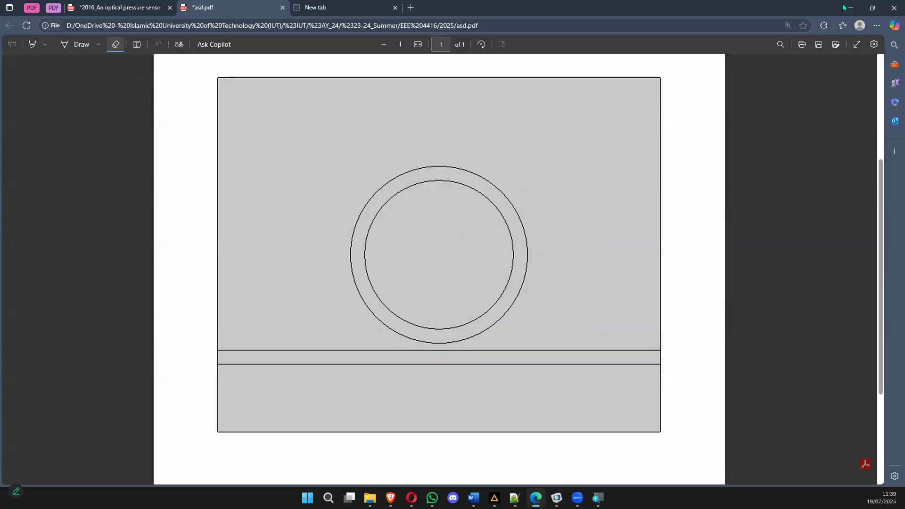
click(850, 7)
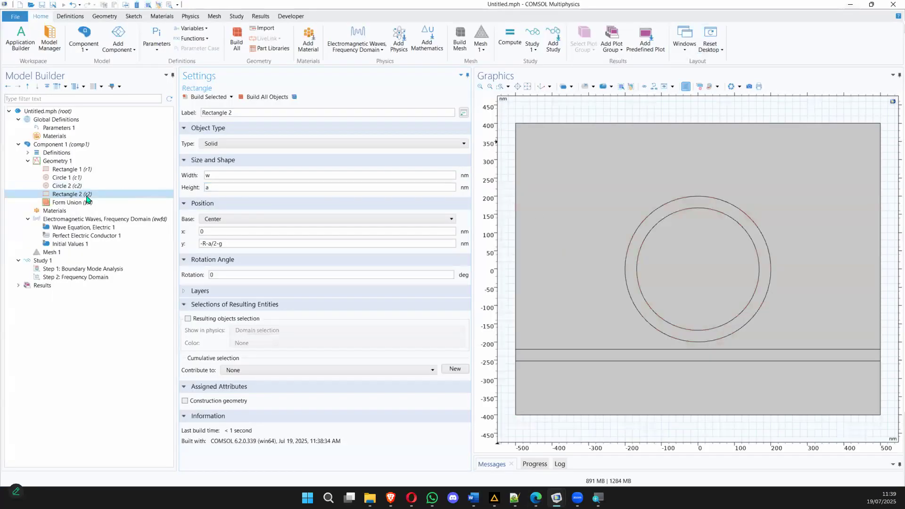
Step: Add the built-in Air material from the material library to Component 1
click(57, 212)
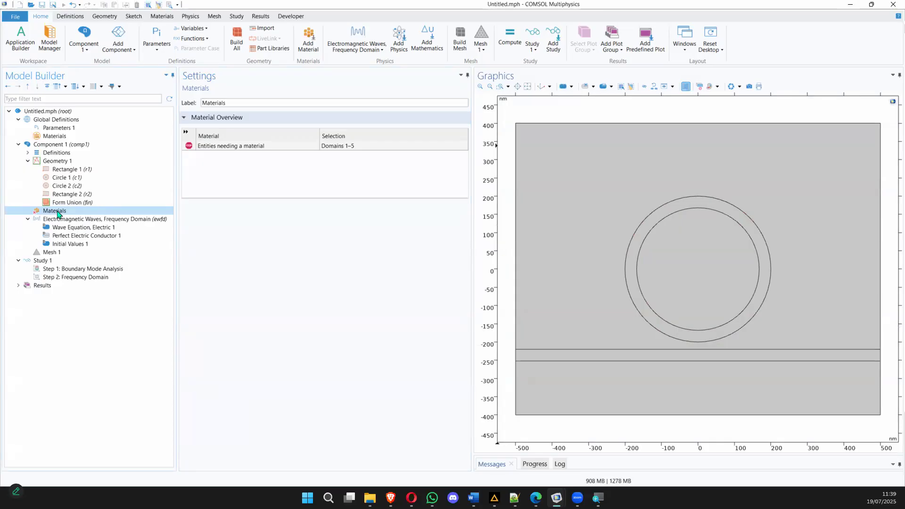
right_click(58, 214)
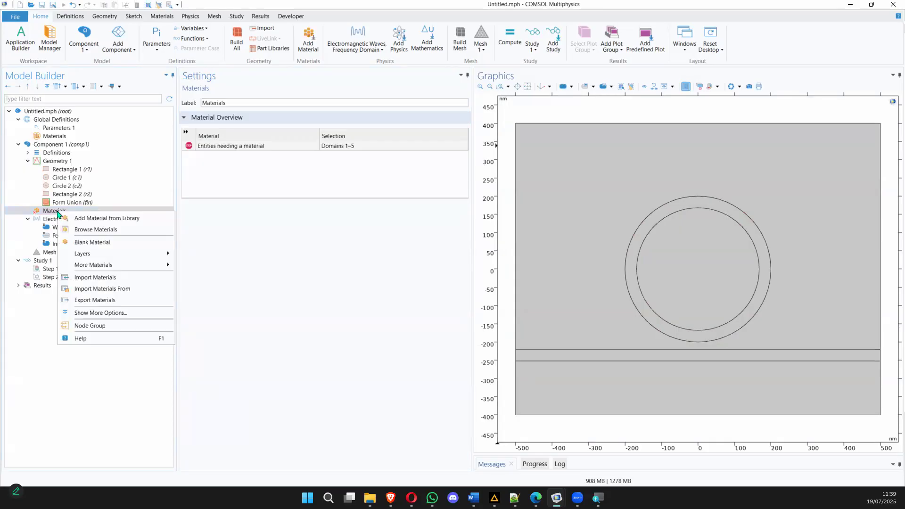
click(89, 220)
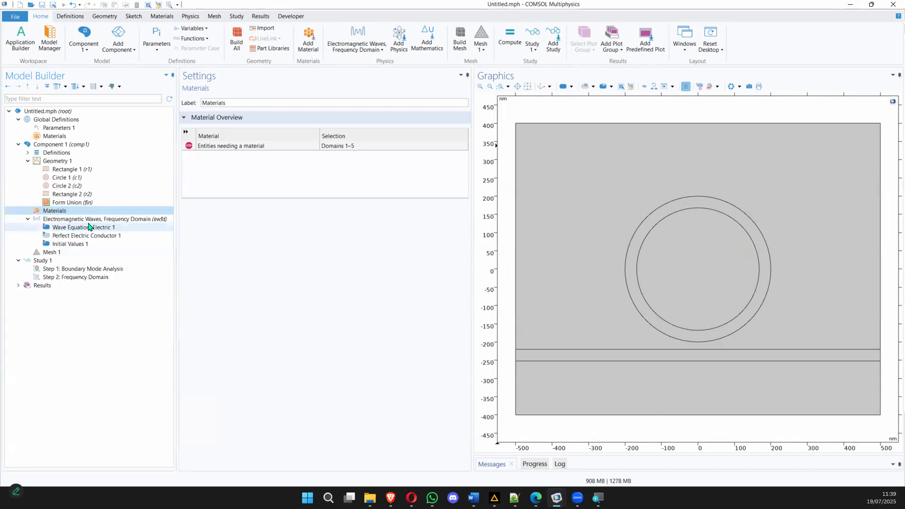
drag(472, 177, 421, 184)
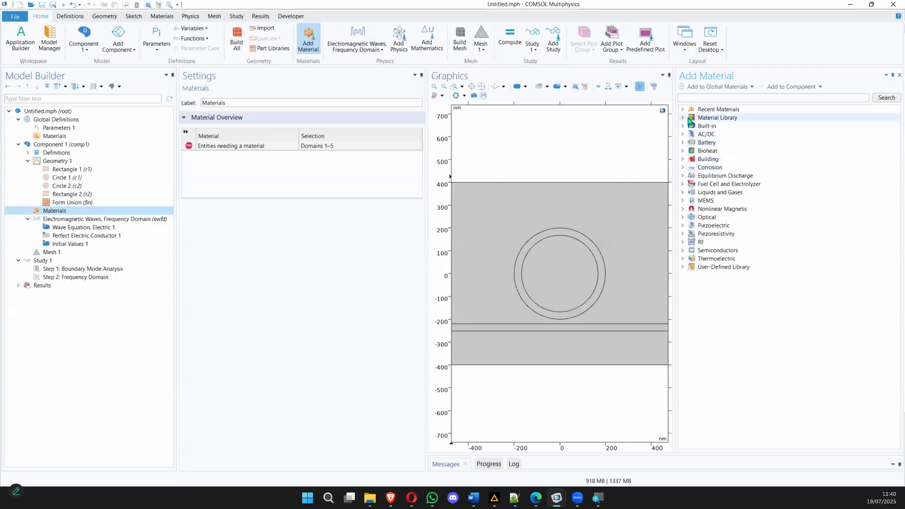
double_click(715, 128)
click(713, 135)
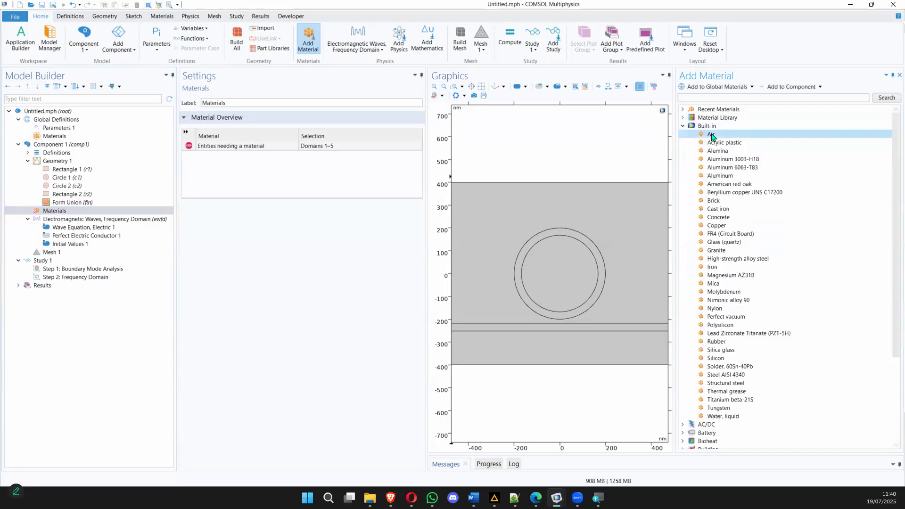
double_click(712, 135)
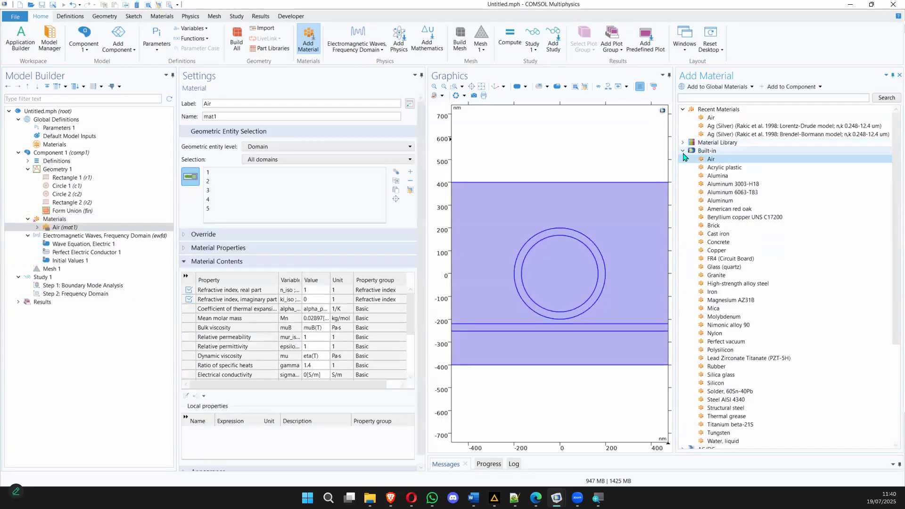
Step: Find the Ag (Silver) Rakic et al. 1998 Lorentz-Drude model among the optical inorganic materials' models and simulations
click(683, 151)
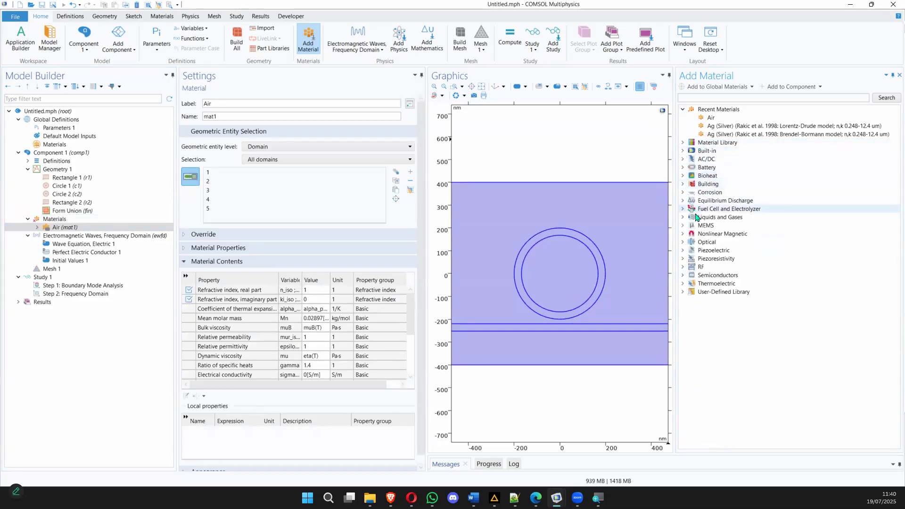
click(683, 241)
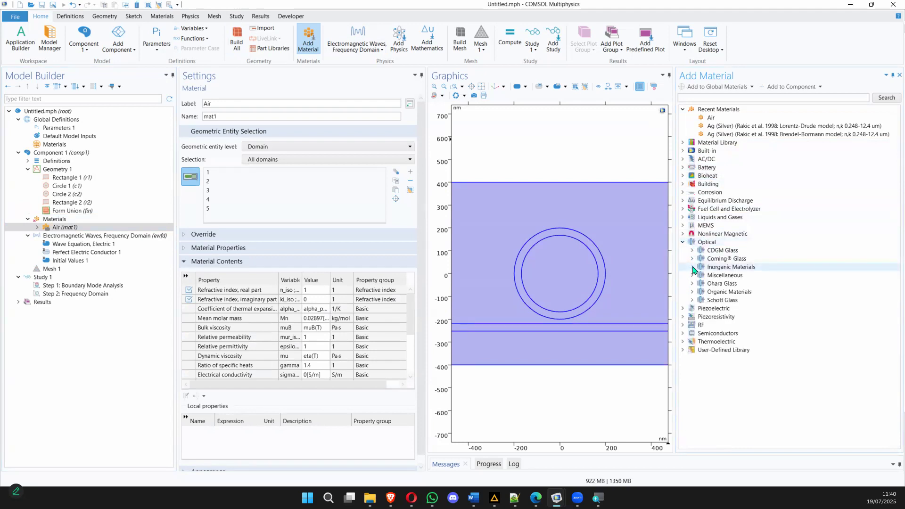
click(692, 268)
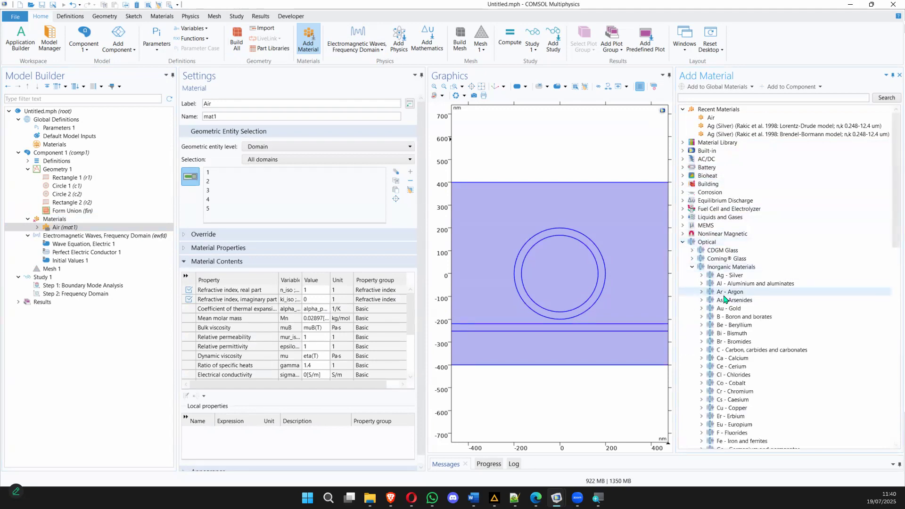
click(701, 276)
click(711, 301)
click(738, 319)
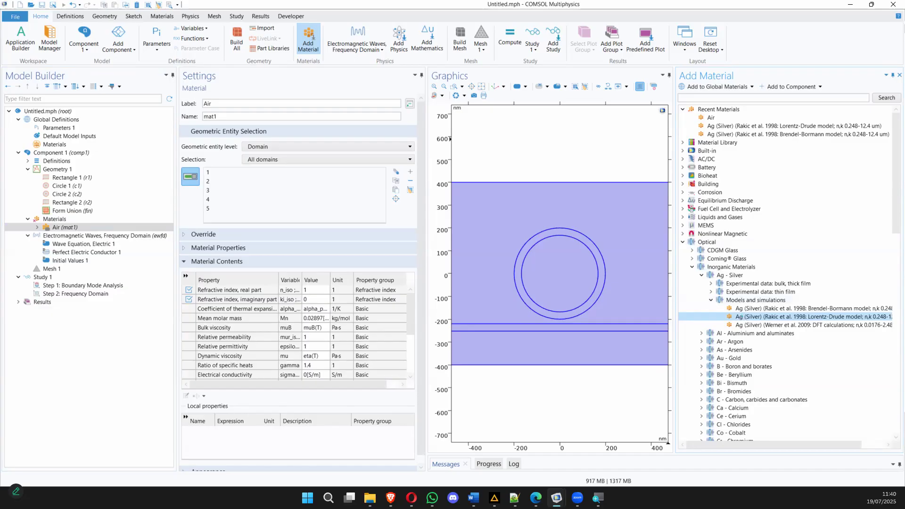
key(alt+Tab)
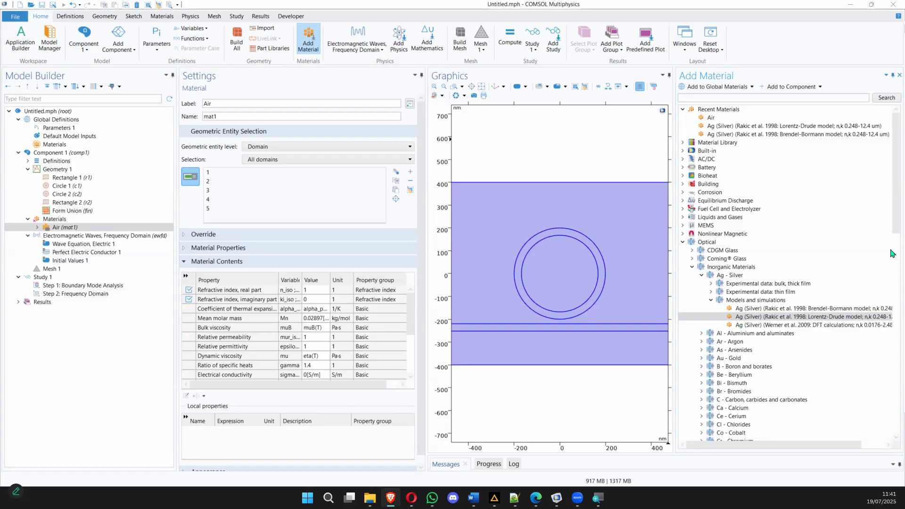
click(753, 317)
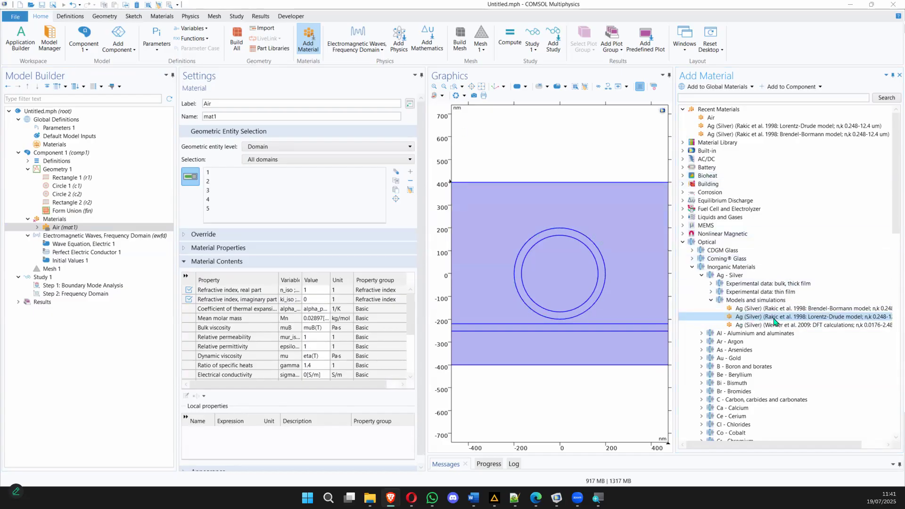
Step: Compare the Johnson and Christy 1972 bulk silver entry with the Rakic et al. 1998 Lorentz-Drude entry
click(710, 284)
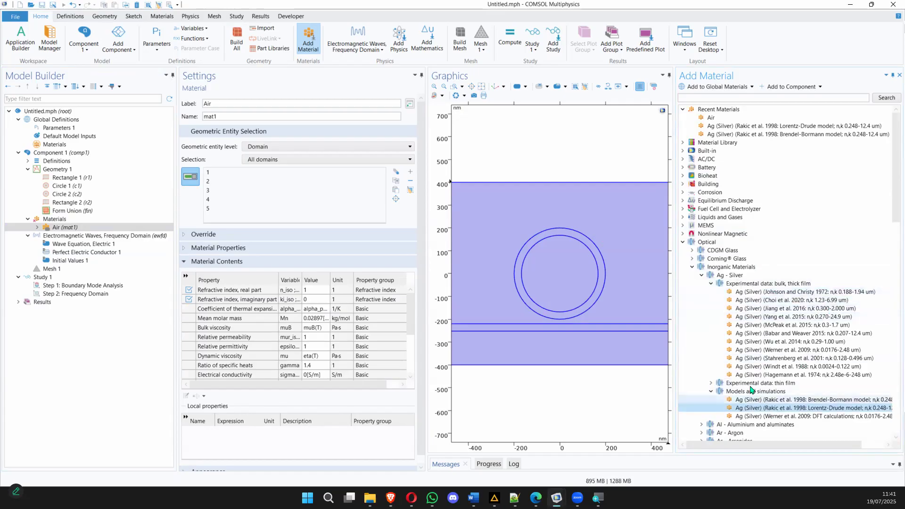
scroll(759, 337, down, 1)
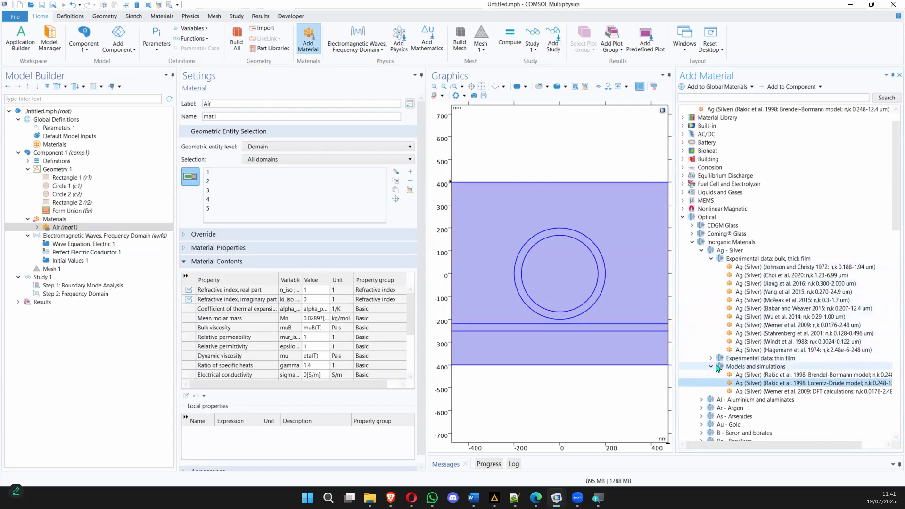
click(783, 268)
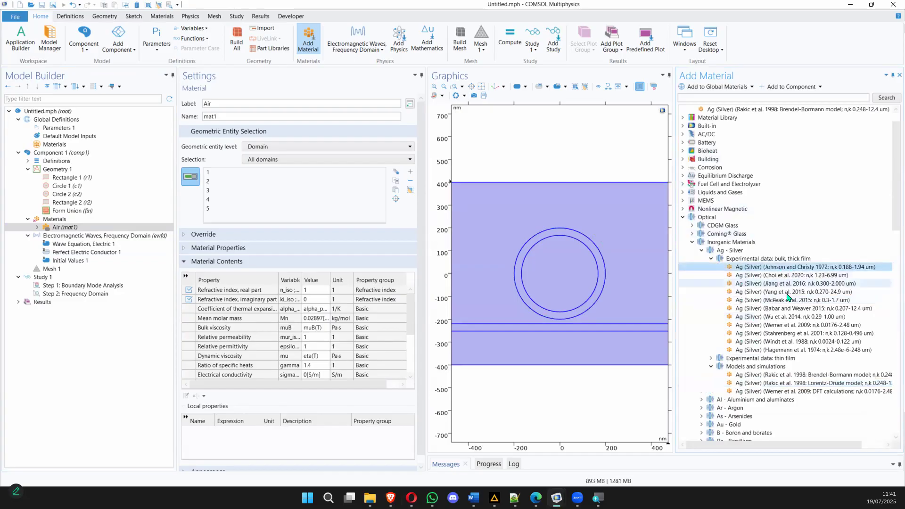
click(802, 383)
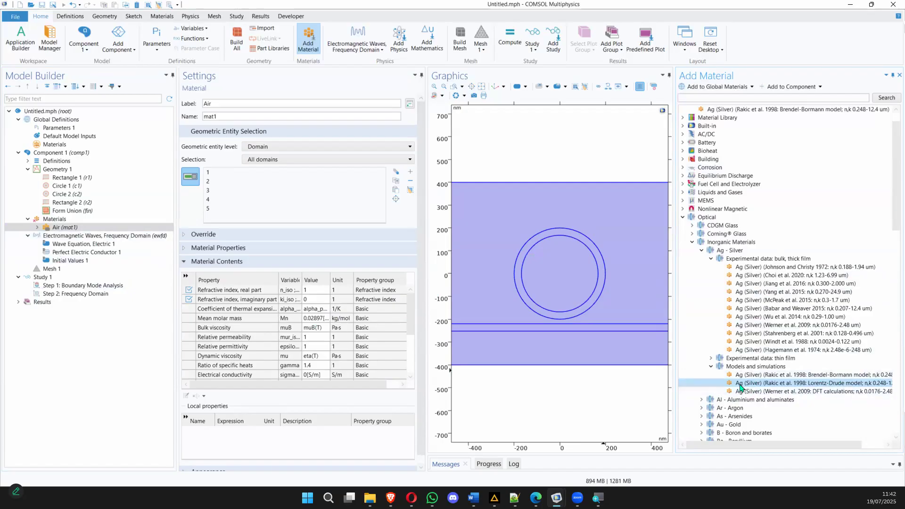
click(801, 267)
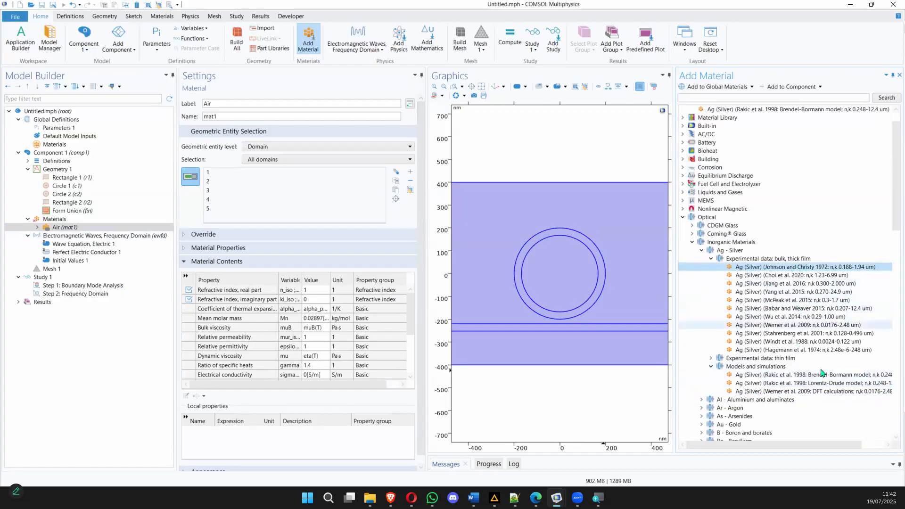
click(817, 384)
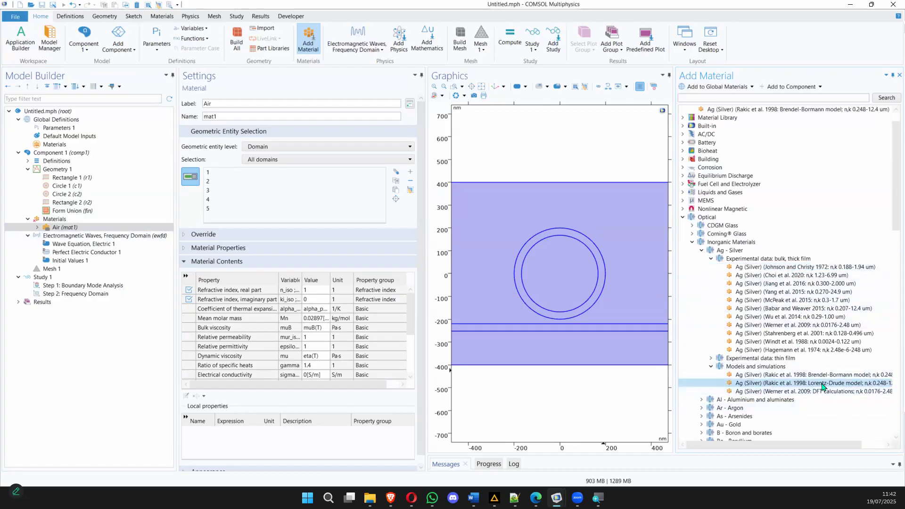
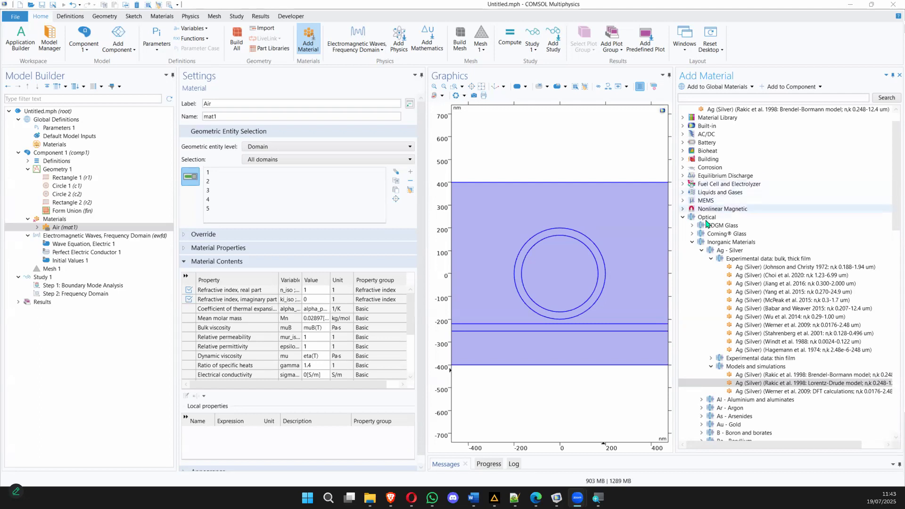
Step: Add the Ag (Silver) Rakic et al. 1998 Lorentz-Drude material to the component and close the material library
double_click(766, 384)
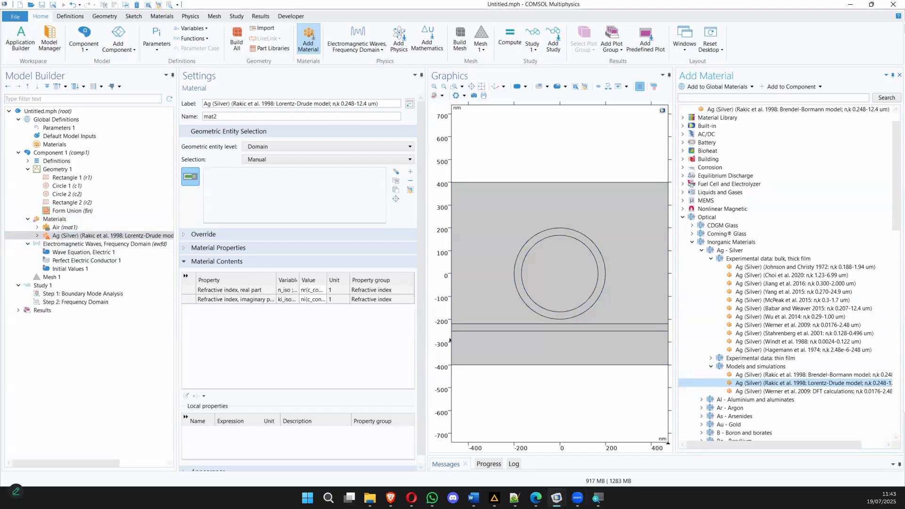
key(alt+Tab)
key(alt+Tab)
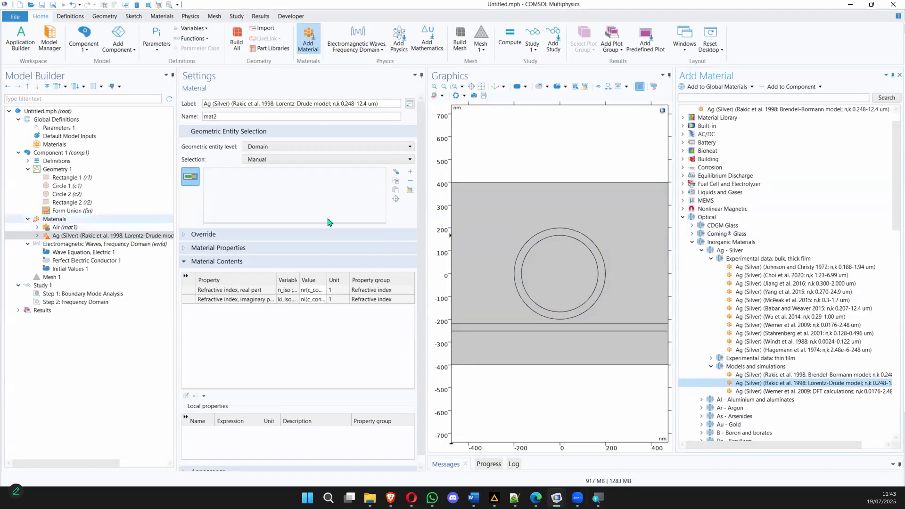
click(898, 76)
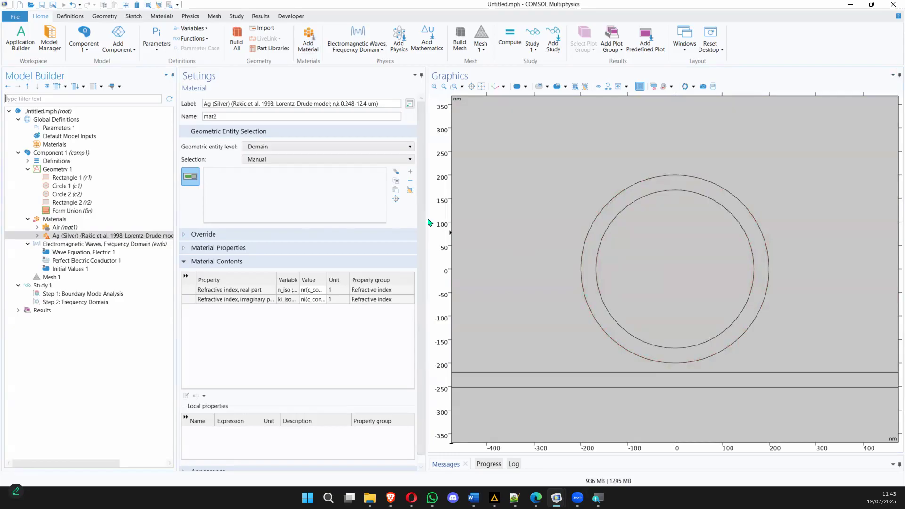
Step: Review the domain selections of the Air and Ag (Silver) materials with the whole geometry in view
drag(428, 221, 460, 225)
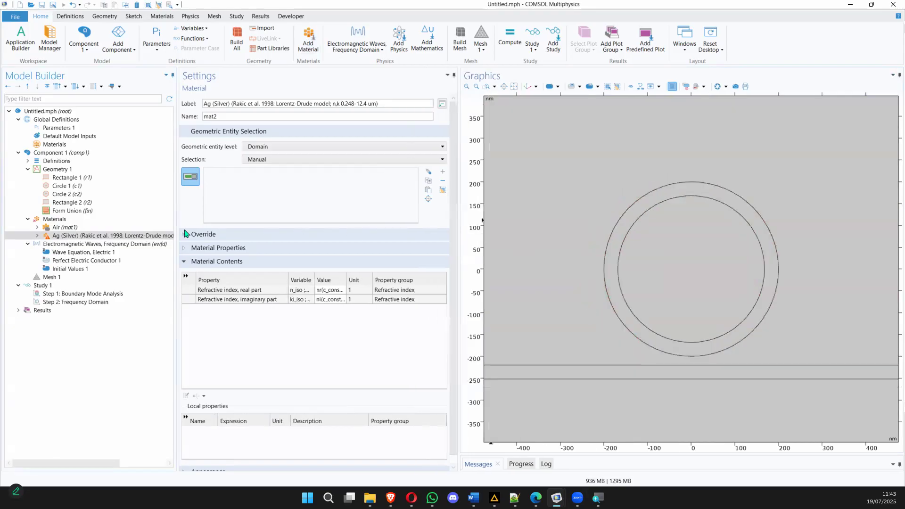
click(99, 229)
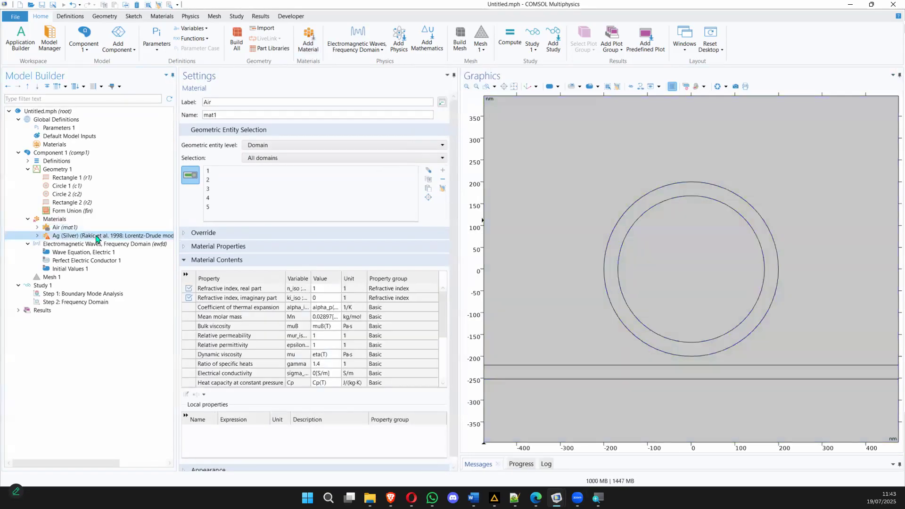
click(96, 236)
click(97, 228)
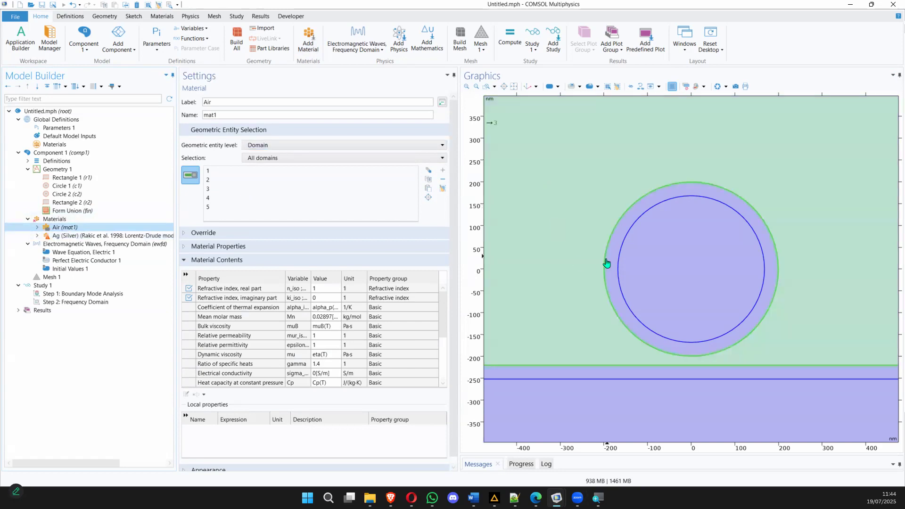
click(513, 86)
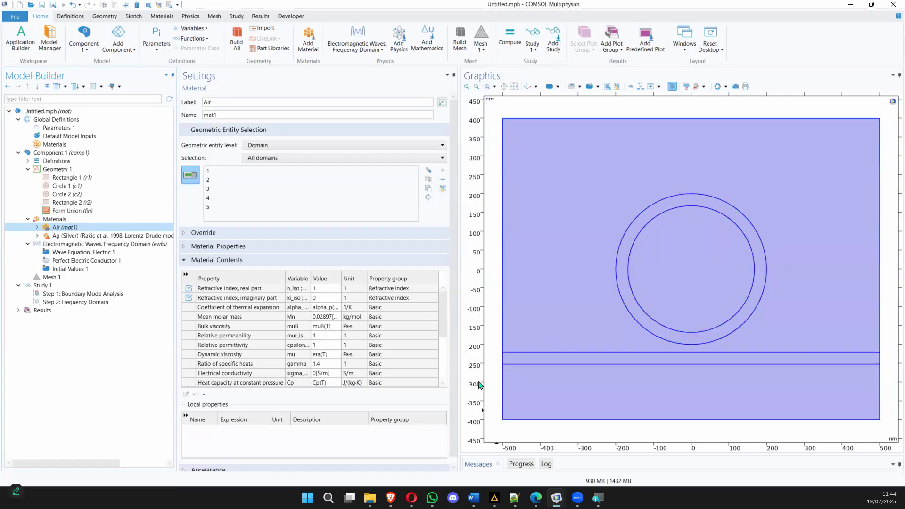
click(85, 236)
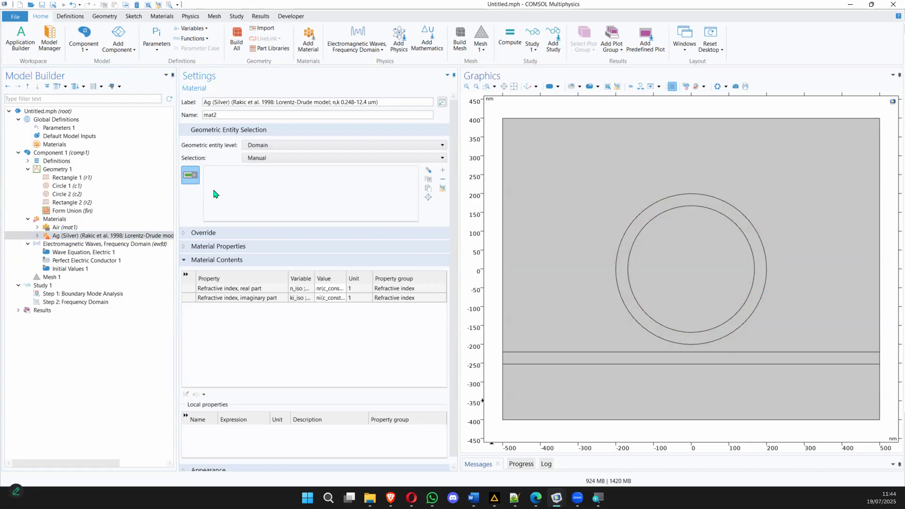
click(93, 228)
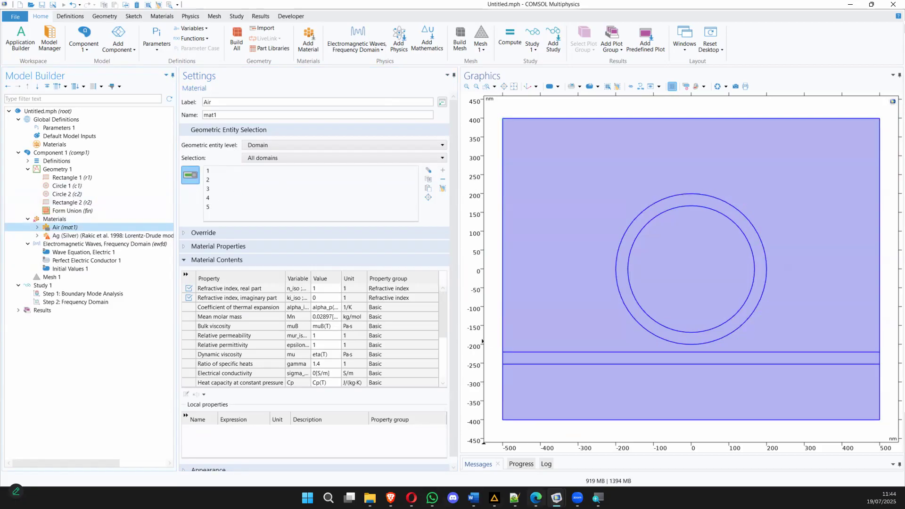
Step: Switch to the geometry sketch asd.pdf in the browser, tick the ring and waveguide, and handwrite Ag in the three remaining regions
click(536, 498)
click(70, 44)
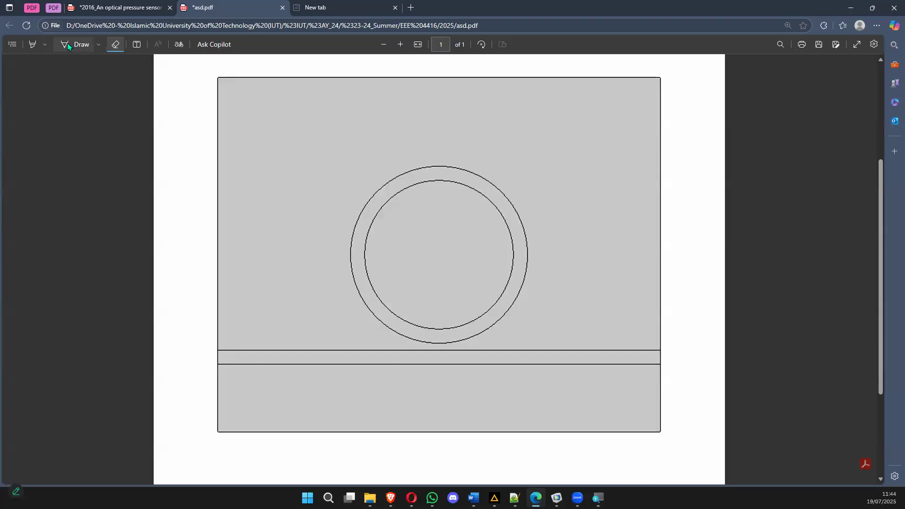
drag(492, 191, 507, 195)
drag(330, 360, 349, 349)
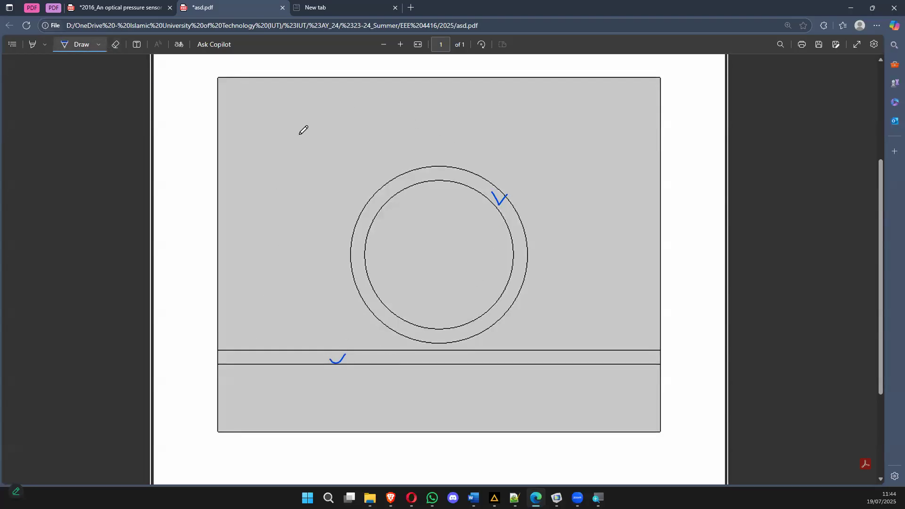
mouse_move(548, 141)
mouse_down()
mouse_move(562, 131)
mouse_move(547, 163)
mouse_move(564, 151)
mouse_up()
mouse_move(431, 236)
mouse_down()
mouse_move(446, 243)
mouse_move(442, 273)
mouse_up()
mouse_move(370, 407)
mouse_down()
mouse_move(368, 394)
mouse_move(390, 403)
mouse_move(378, 420)
mouse_up()
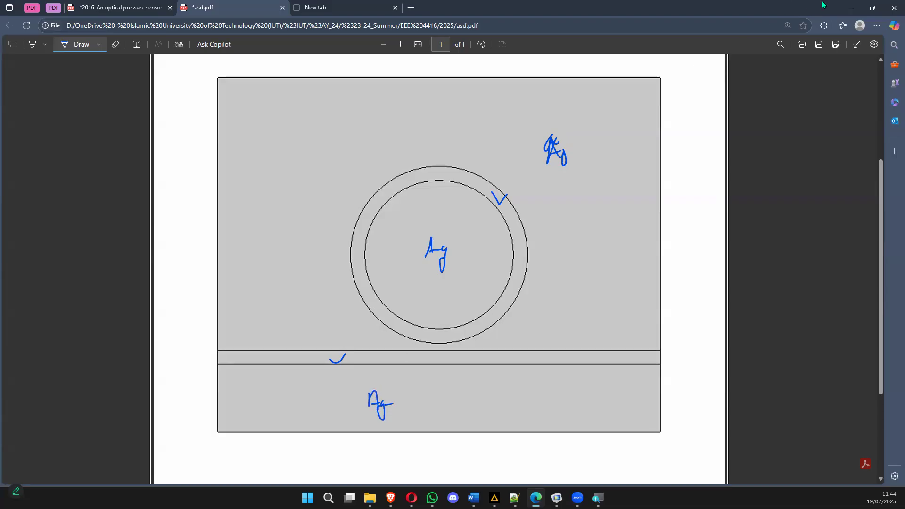
click(849, 7)
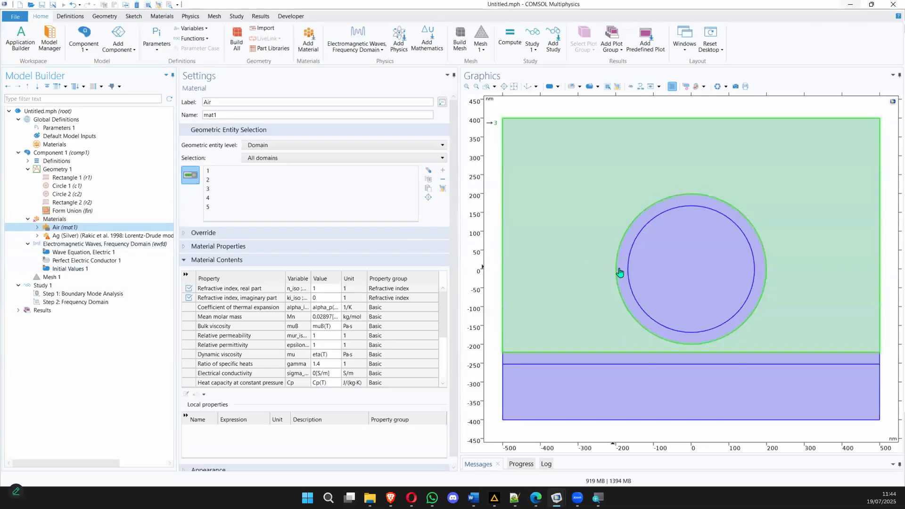
Step: Restrict the Air material to domains 2 and 4, the straight waveguide and the ring, by removing the other domains
click(583, 194)
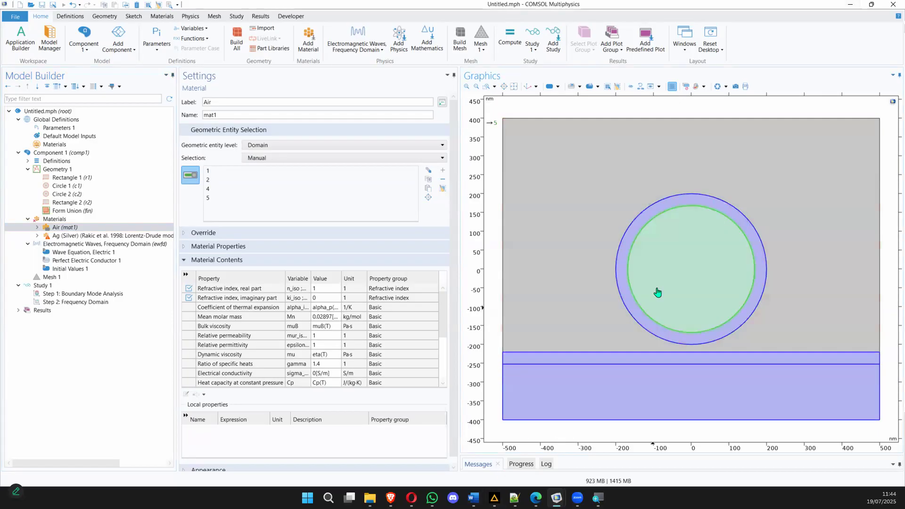
click(626, 395)
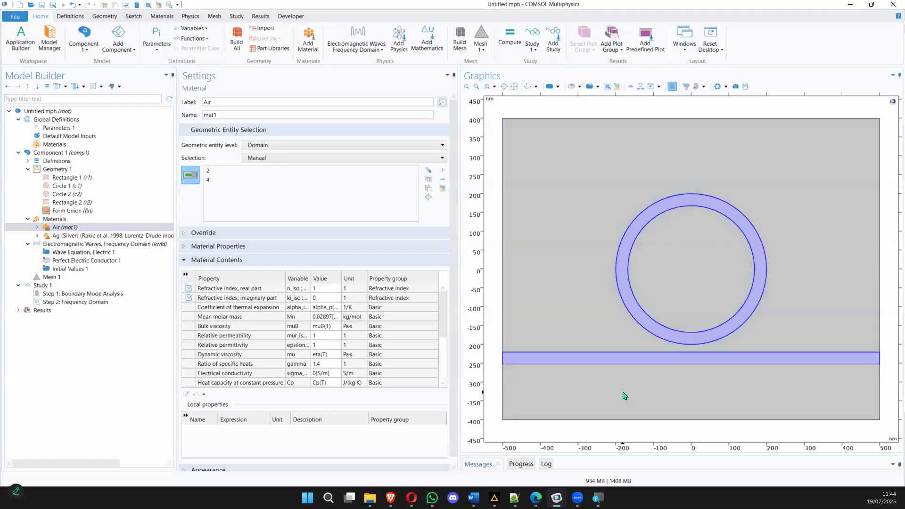
click(207, 172)
click(210, 180)
click(210, 171)
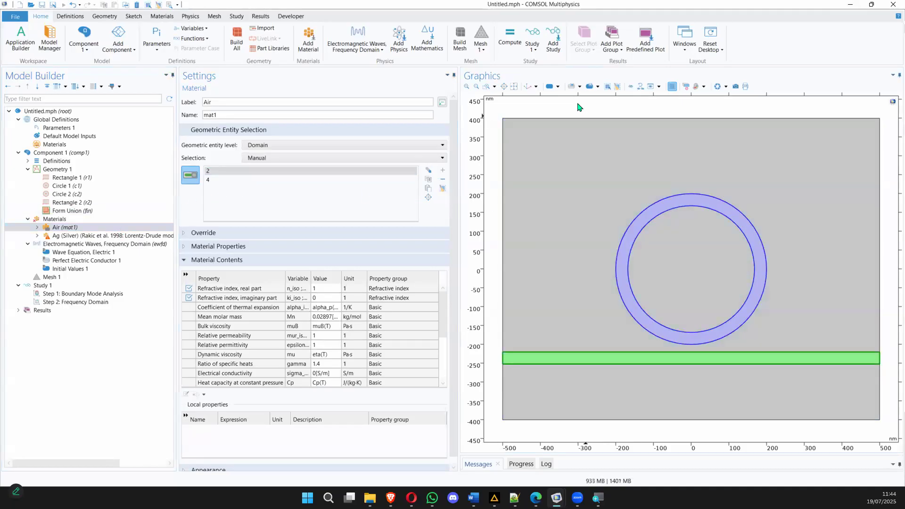
click(234, 181)
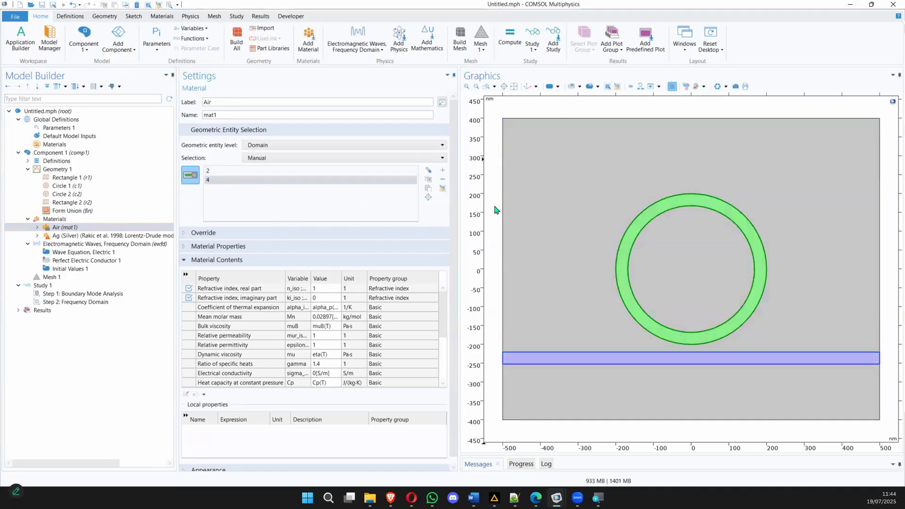
click(537, 262)
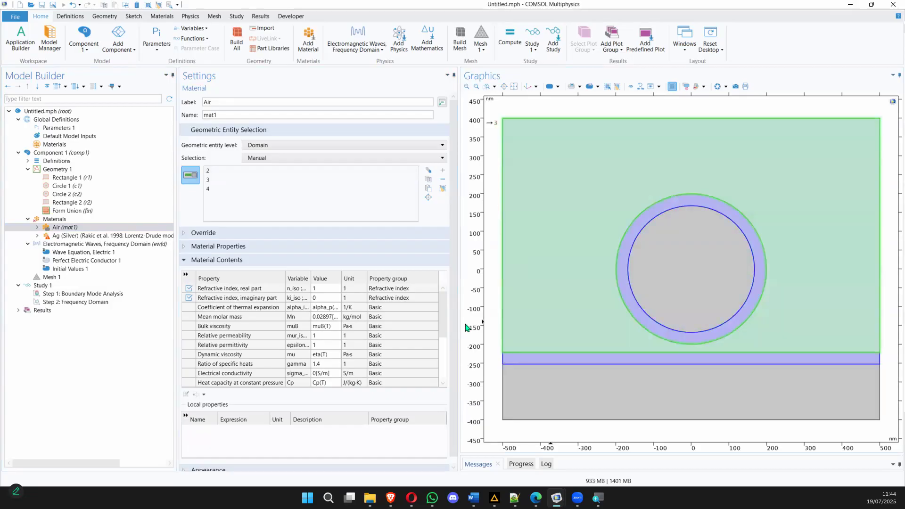
click(532, 218)
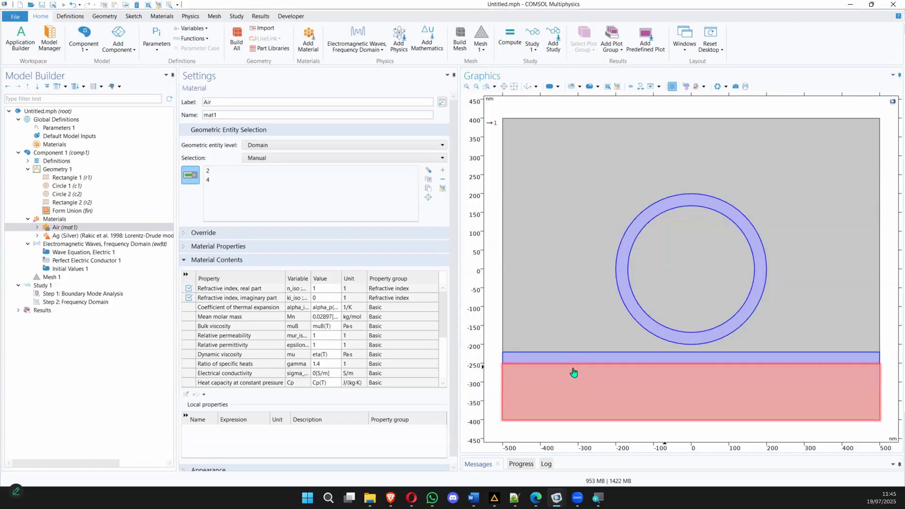
Step: Assign the Ag (Silver) material to domains 1, 3 and 5: the areas around the waveguide and the disk inside the ring
click(106, 238)
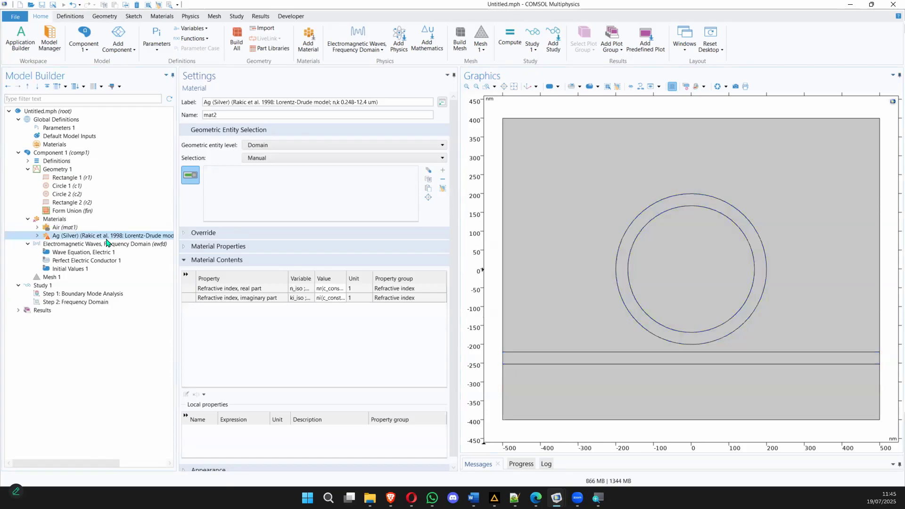
click(522, 180)
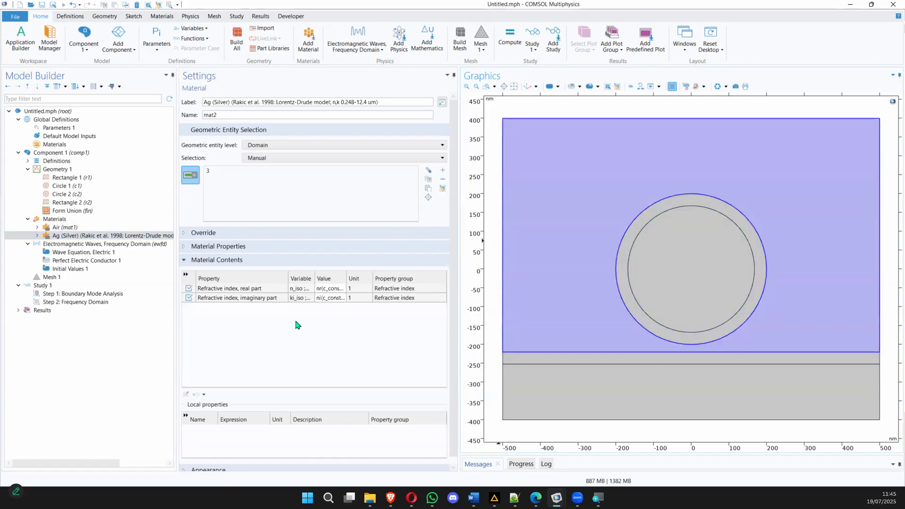
click(692, 282)
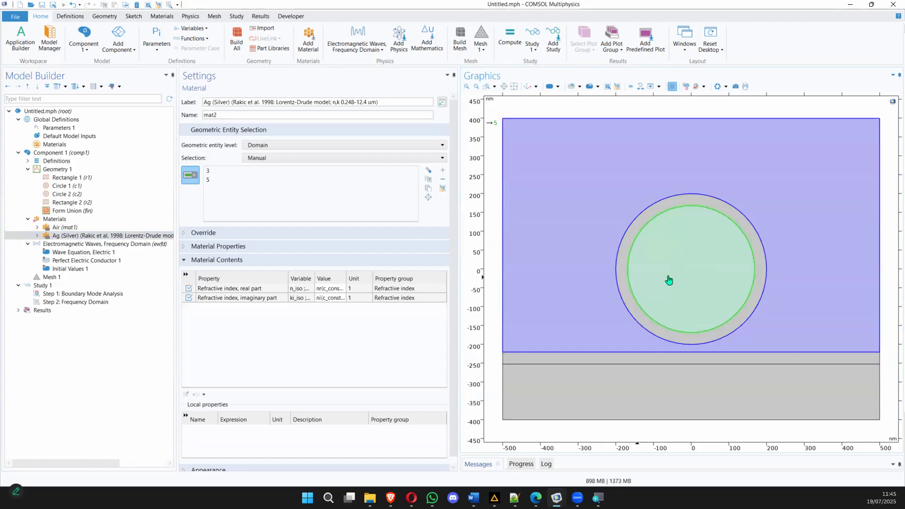
click(589, 399)
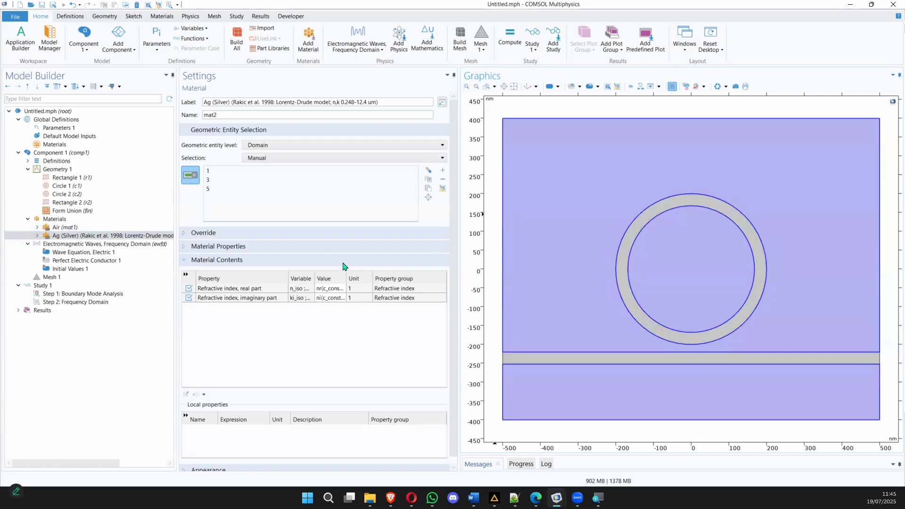
click(215, 182)
click(214, 173)
click(213, 190)
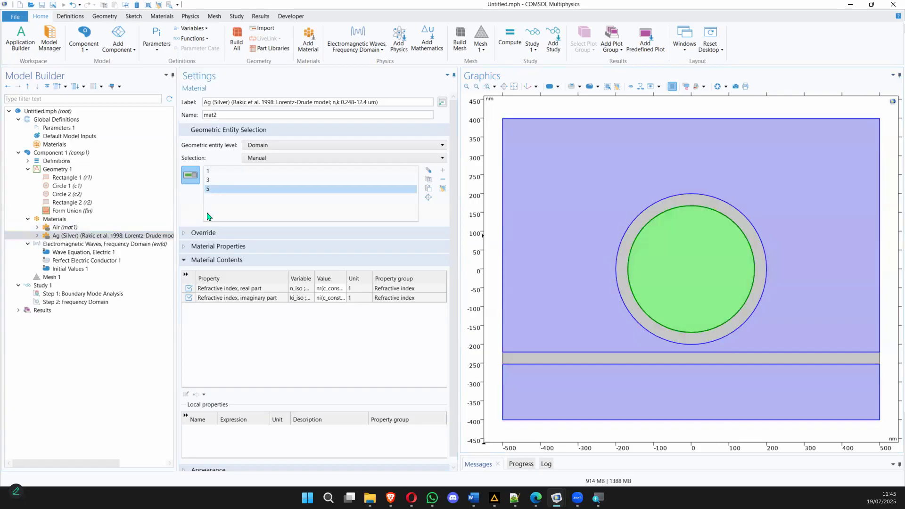
Step: Cross-check which domains are assigned to Air and to Ag (Silver) against the full geometry
click(134, 229)
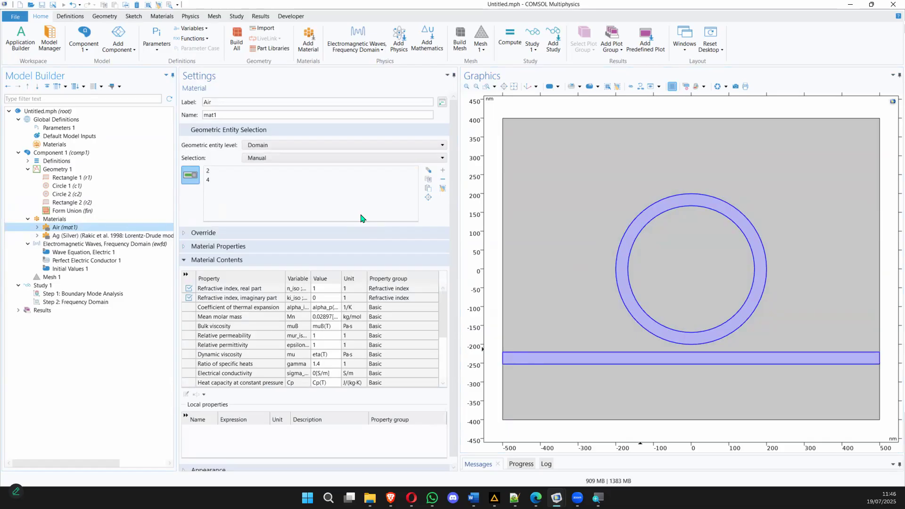
click(146, 237)
click(145, 230)
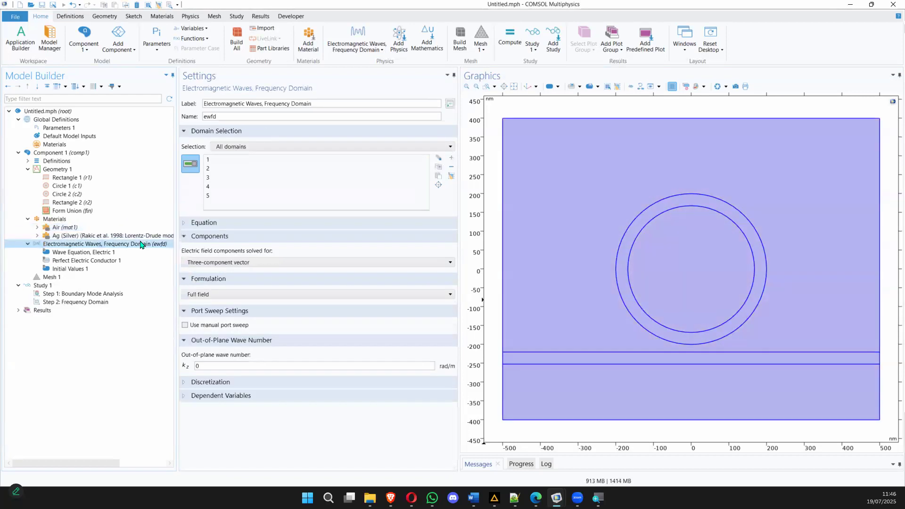
click(140, 235)
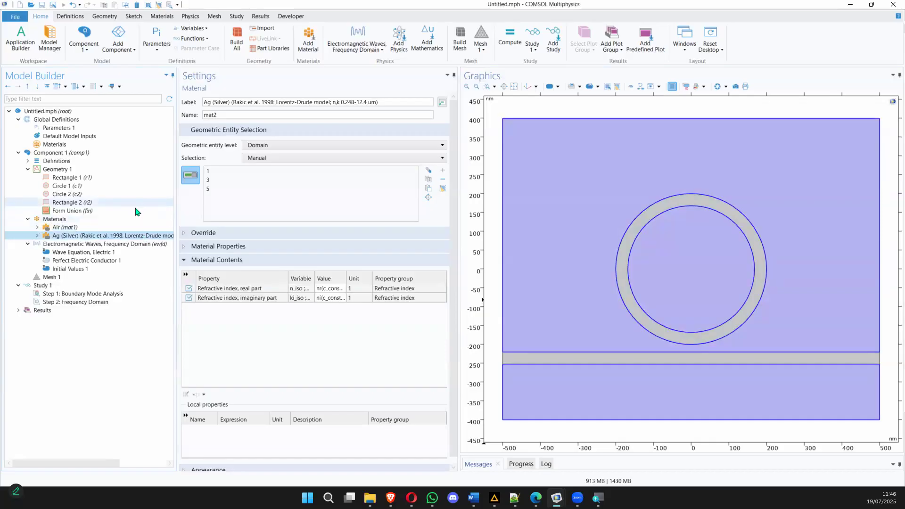
click(91, 228)
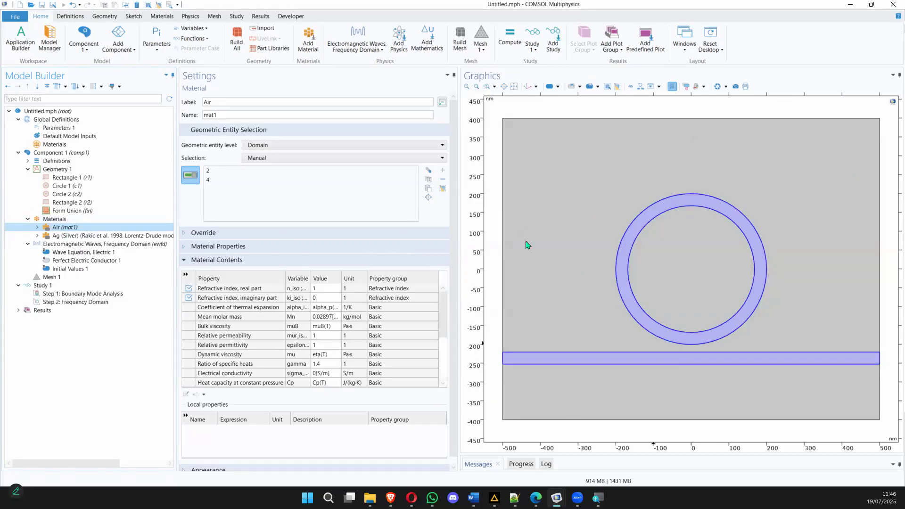
click(208, 179)
click(209, 172)
click(209, 181)
click(128, 243)
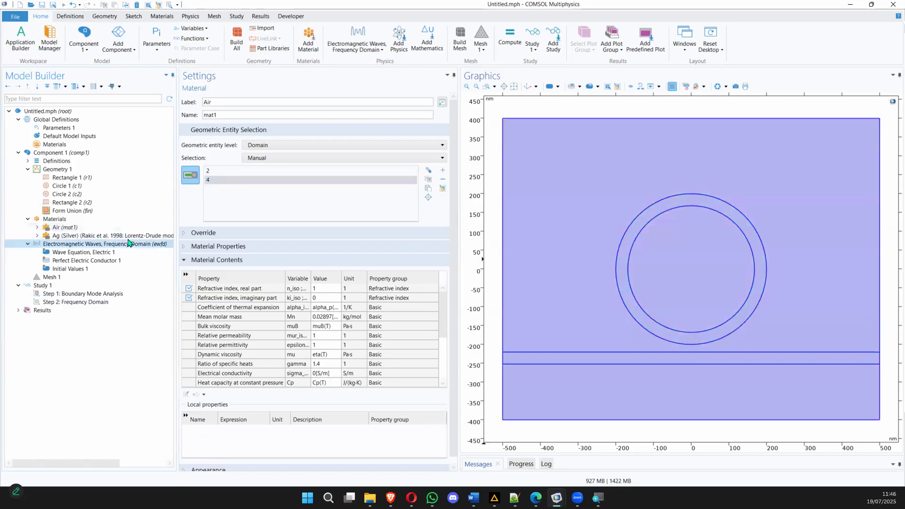
click(126, 235)
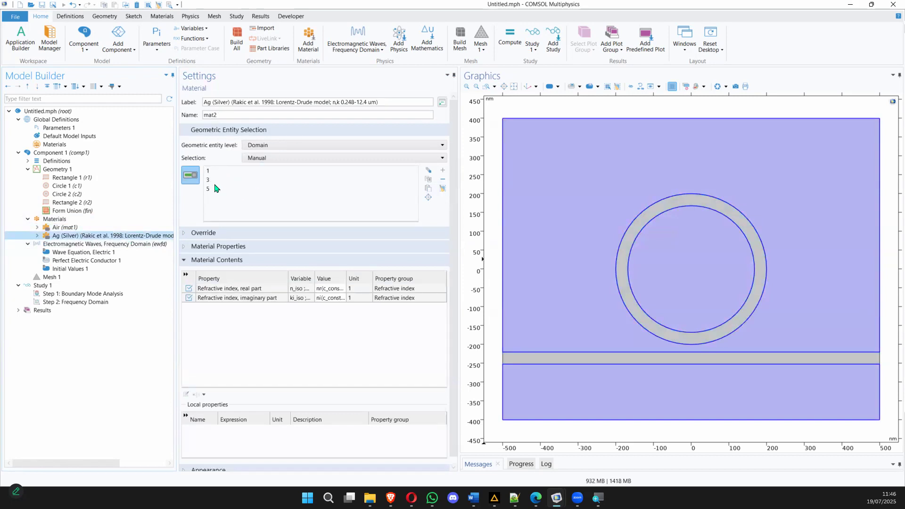
click(122, 228)
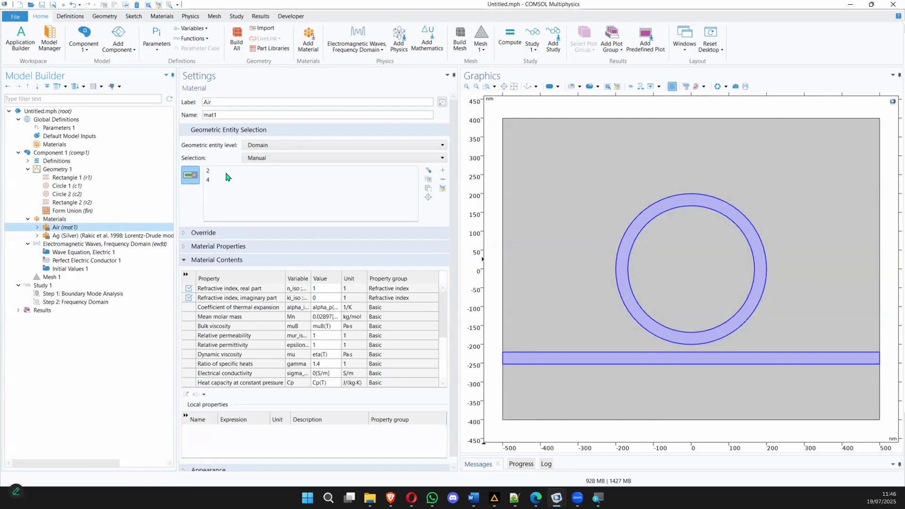
click(136, 236)
click(132, 238)
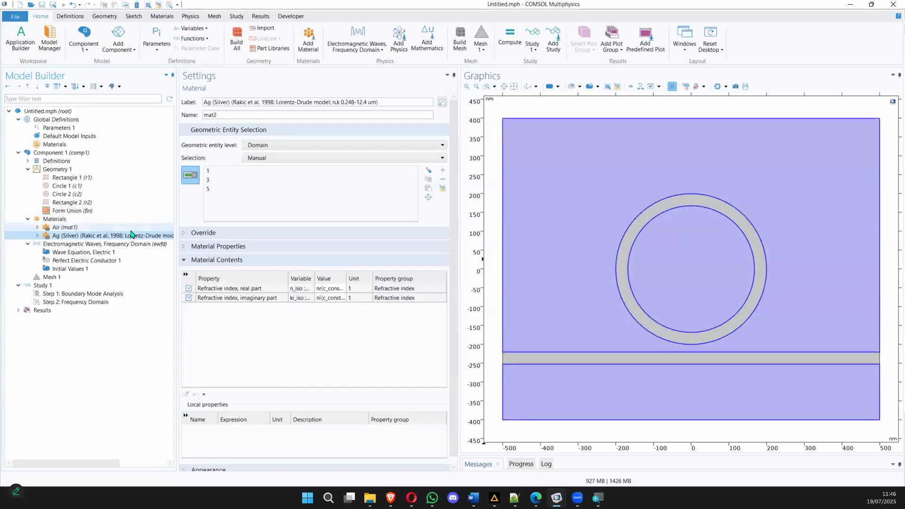
click(130, 230)
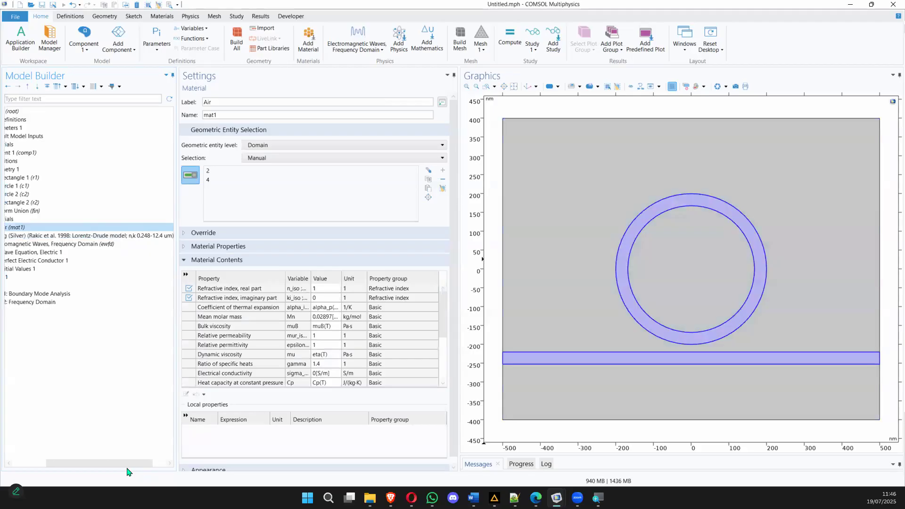
drag(127, 464, 28, 466)
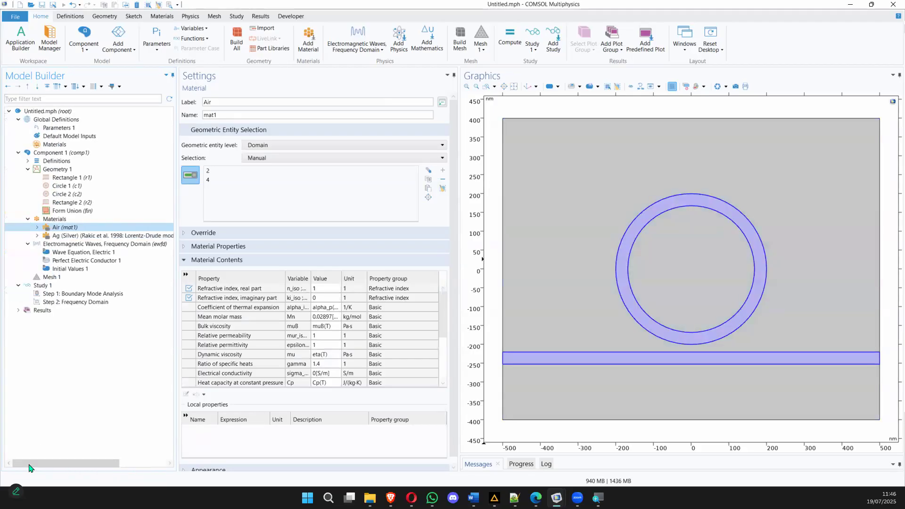
Step: Add a Scattering Boundary Condition to the Electromagnetic Waves, Frequency Domain physics
click(71, 244)
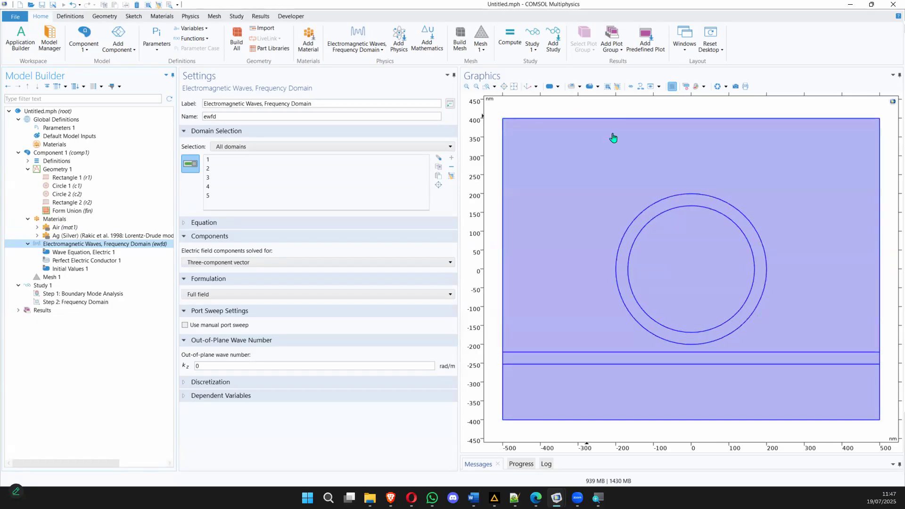
click(477, 86)
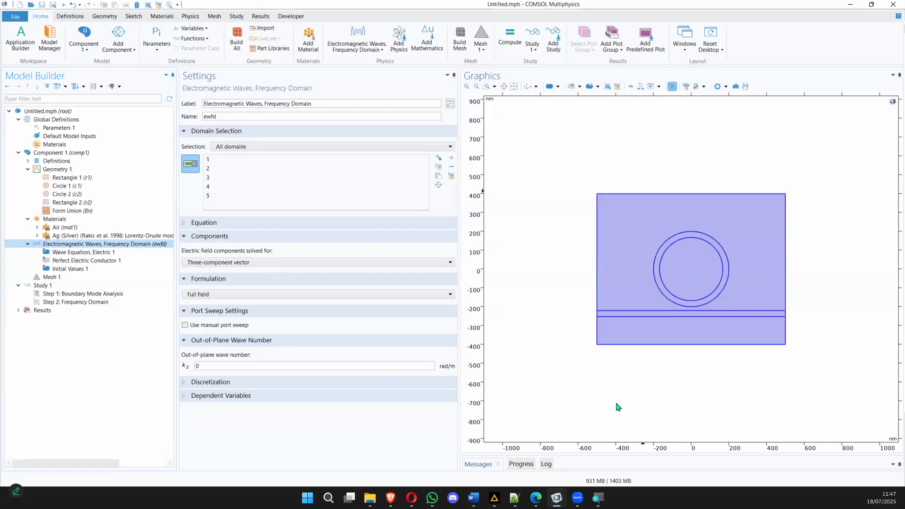
right_click(105, 245)
click(76, 245)
right_click(76, 245)
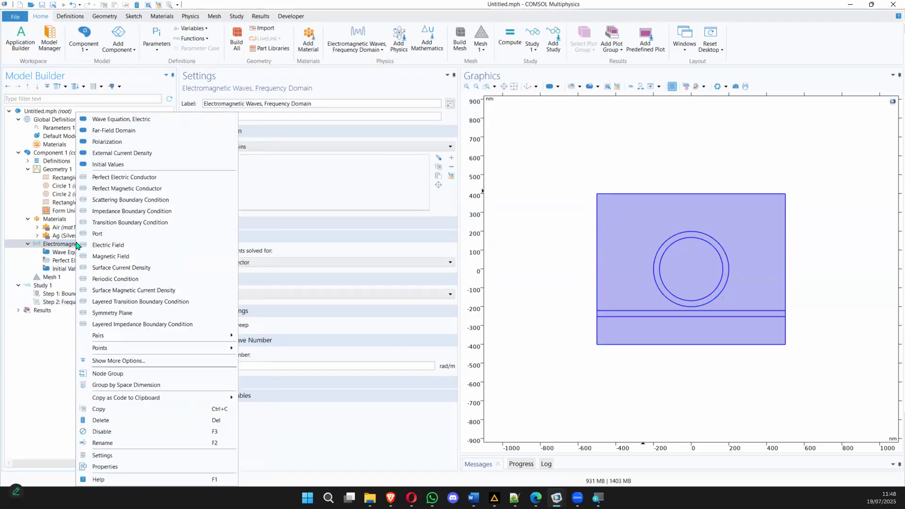
click(144, 201)
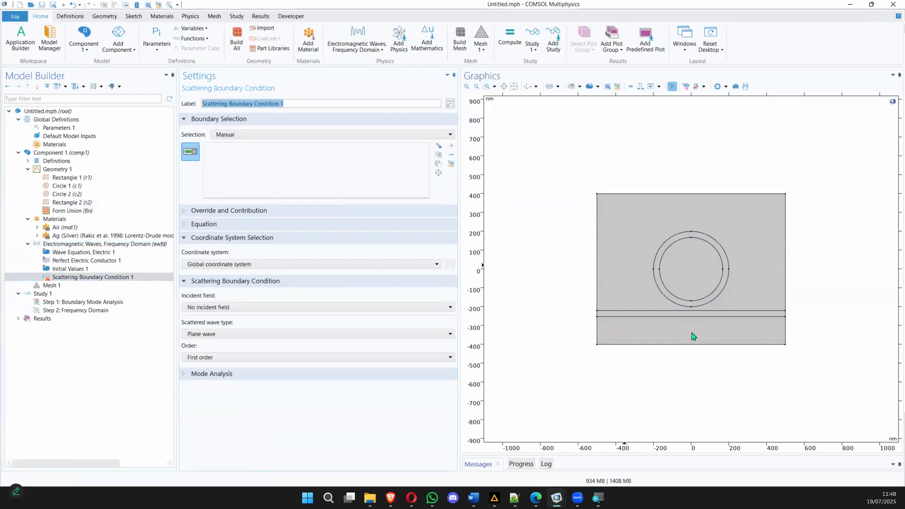
Step: Switch to asd.pdf in the browser and draw arrows marking the wave entering the waveguide's left end and leaving its right end
click(514, 87)
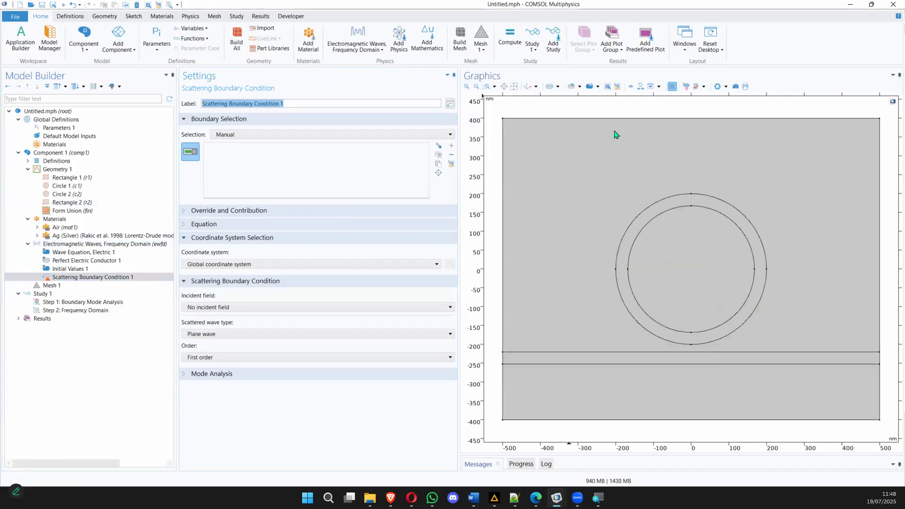
click(536, 498)
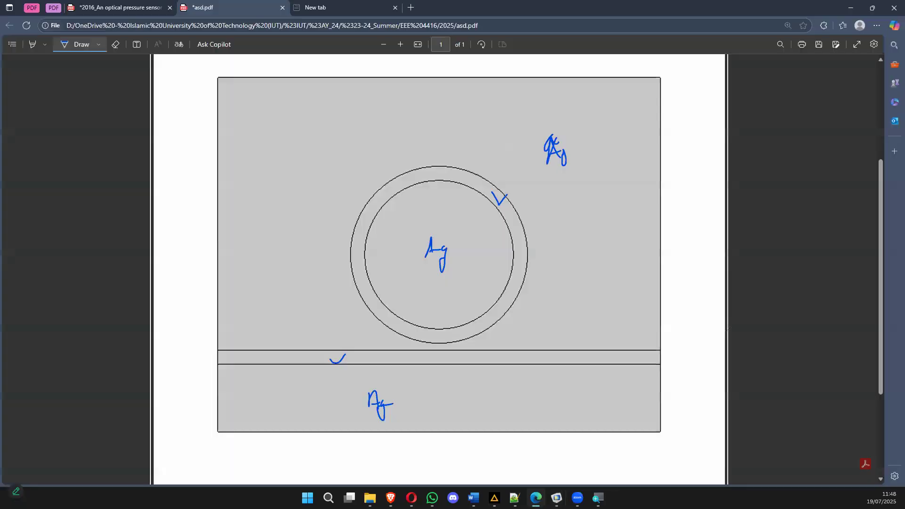
mouse_move(178, 359)
mouse_down()
mouse_move(215, 361)
mouse_move(207, 368)
mouse_up()
mouse_move(662, 357)
mouse_down()
mouse_move(686, 357)
mouse_move(679, 361)
mouse_up()
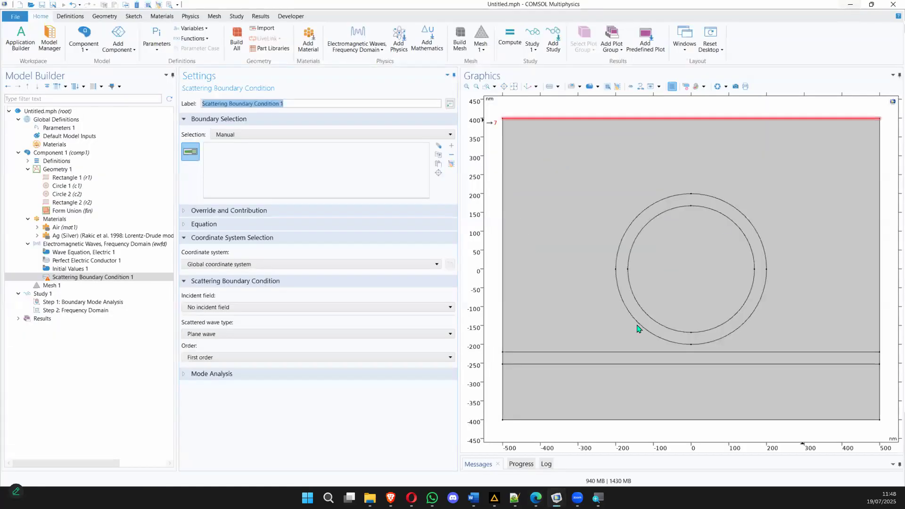
click(851, 7)
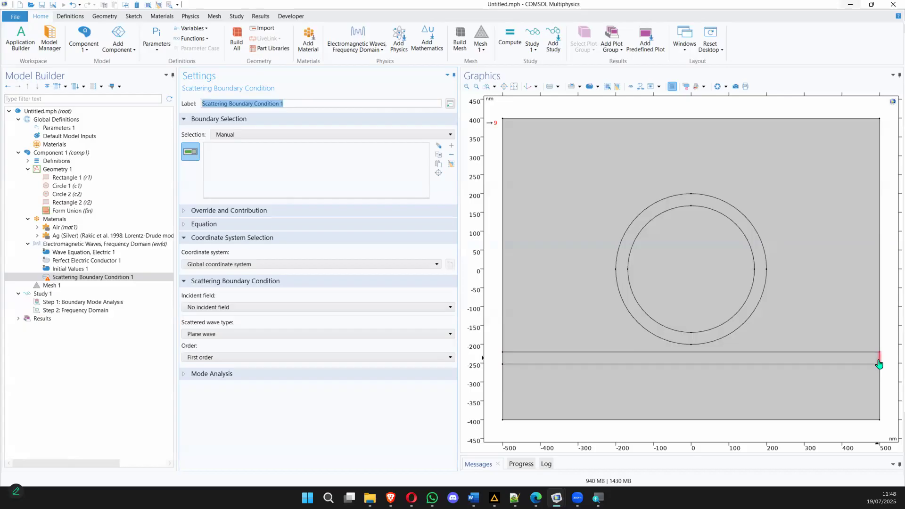
Step: Assign the outer edges, boundaries 1, 2, 5, 7, 8 and 10, to the Scattering Boundary Condition, and check boundaries 1 and 2
click(505, 267)
click(560, 119)
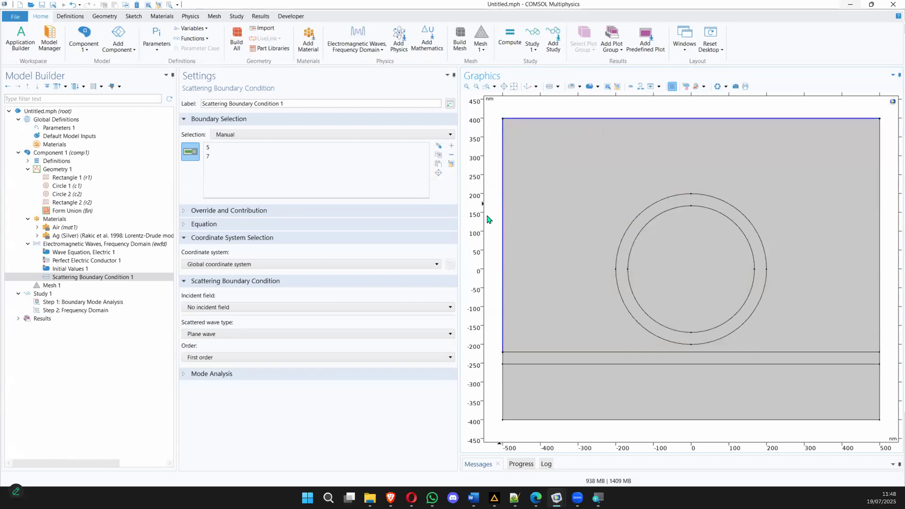
click(880, 185)
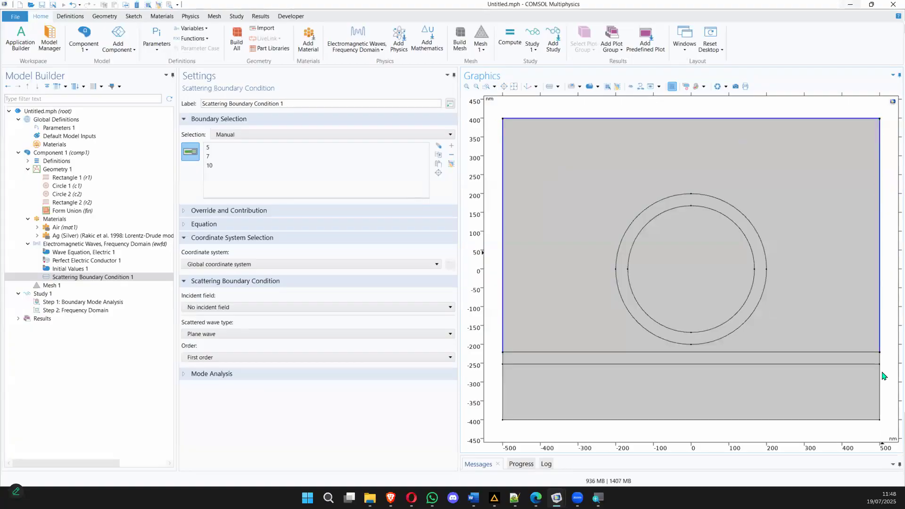
click(794, 421)
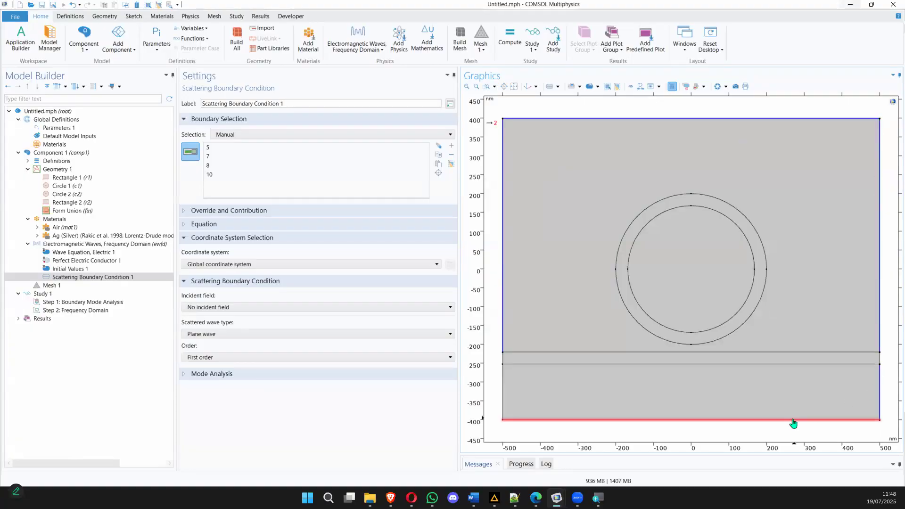
click(793, 421)
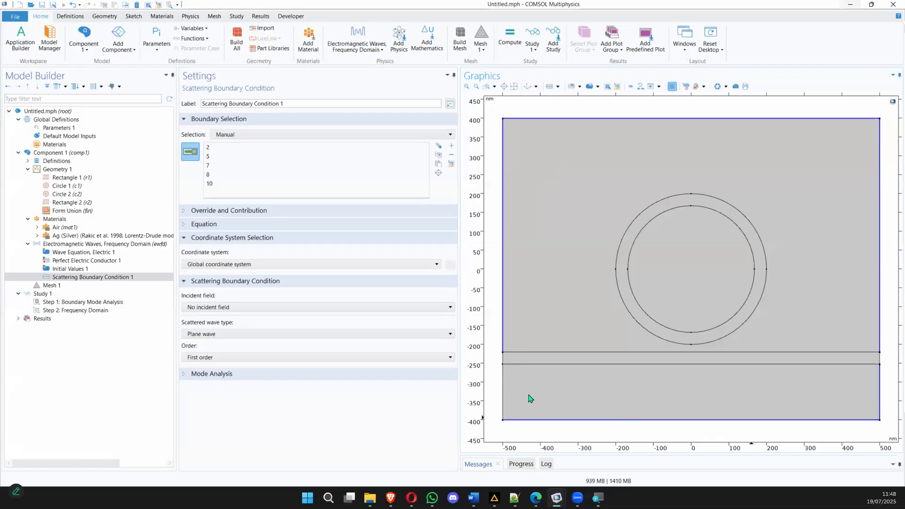
click(503, 394)
click(208, 148)
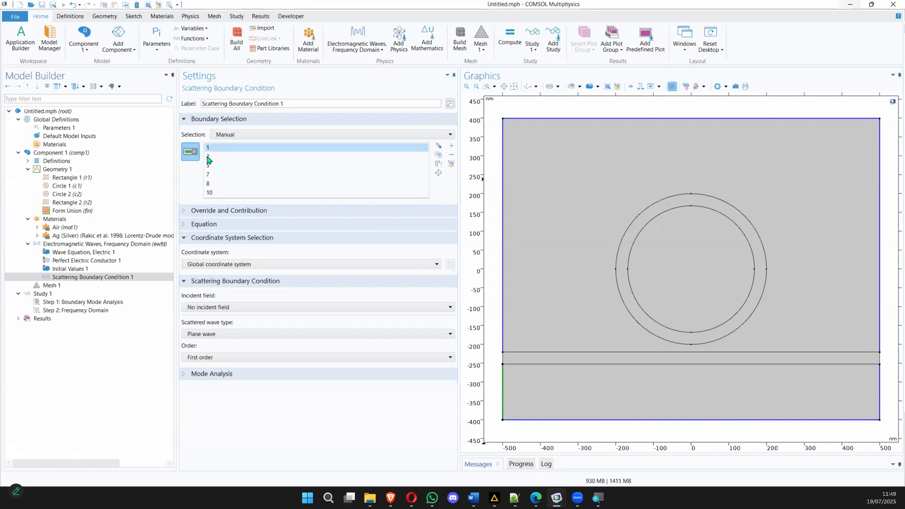
click(209, 157)
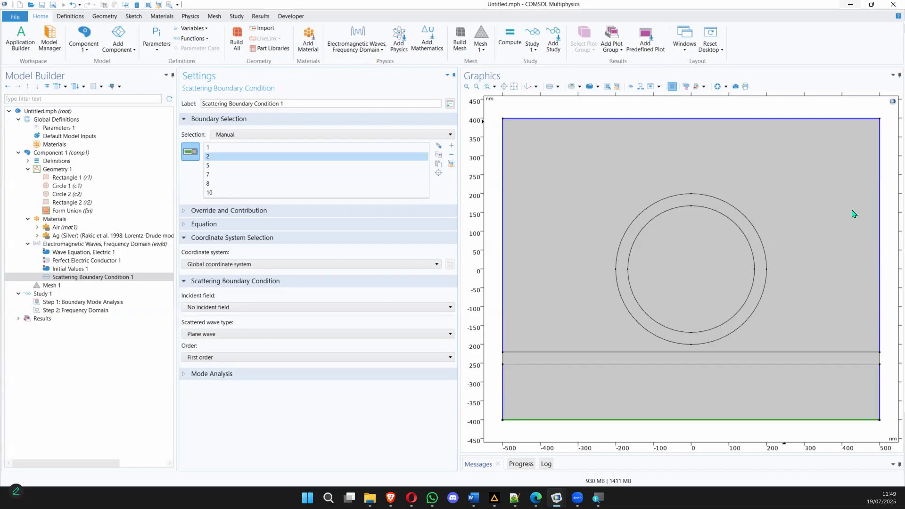
click(595, 420)
click(595, 421)
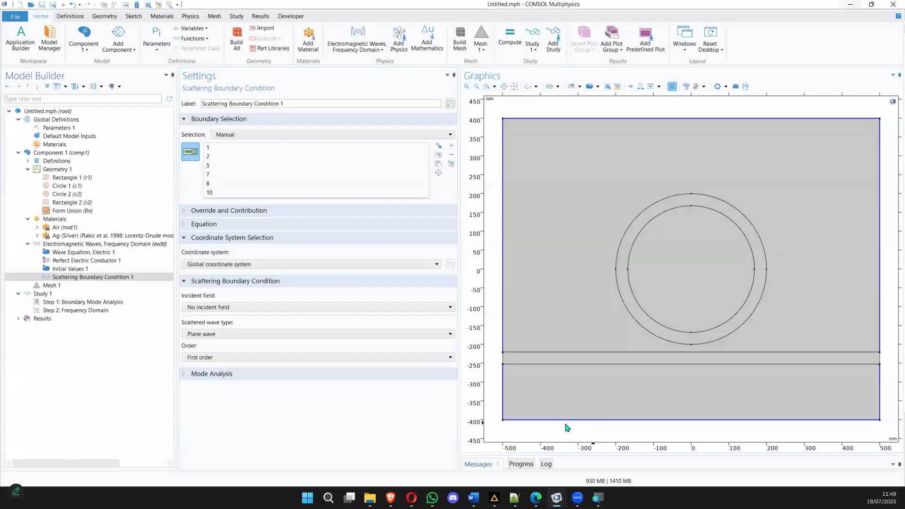
Step: Delete the Scattering Boundary Condition and add a fresh one to the Electromagnetic Waves, Frequency Domain physics
right_click(76, 277)
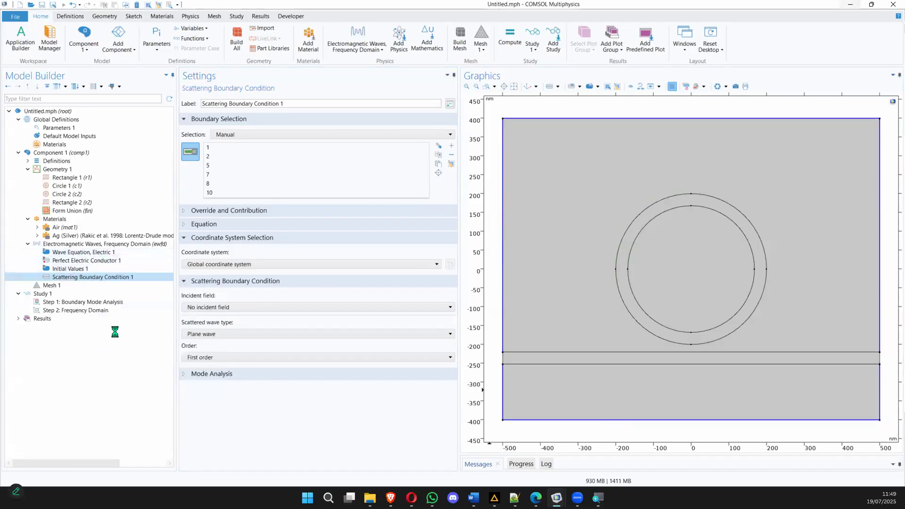
click(100, 329)
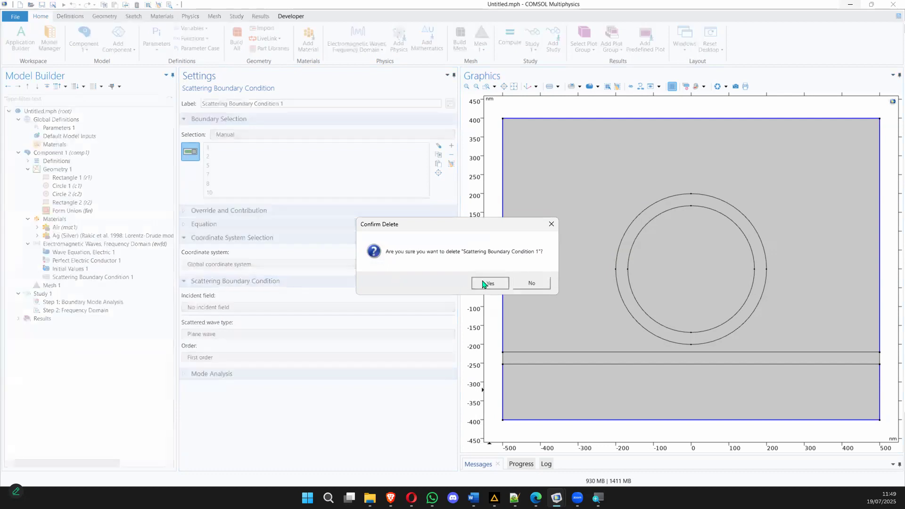
click(484, 283)
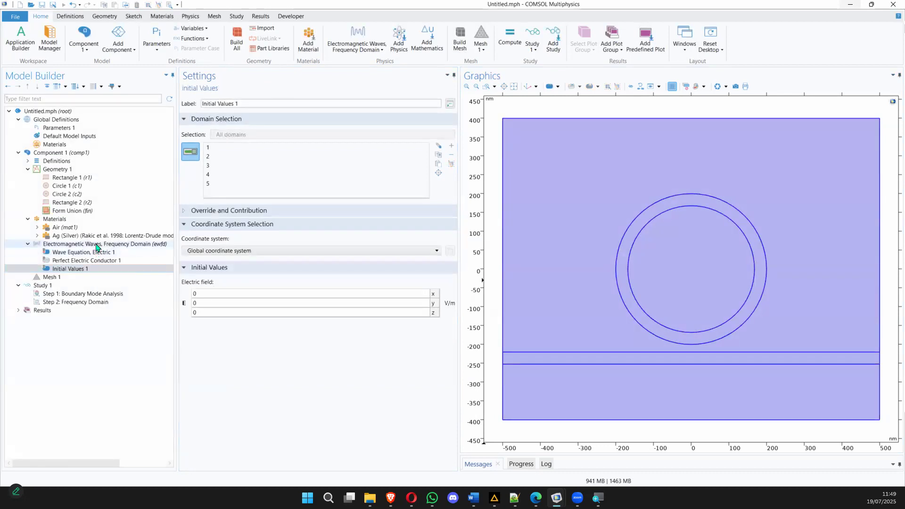
click(97, 245)
right_click(97, 247)
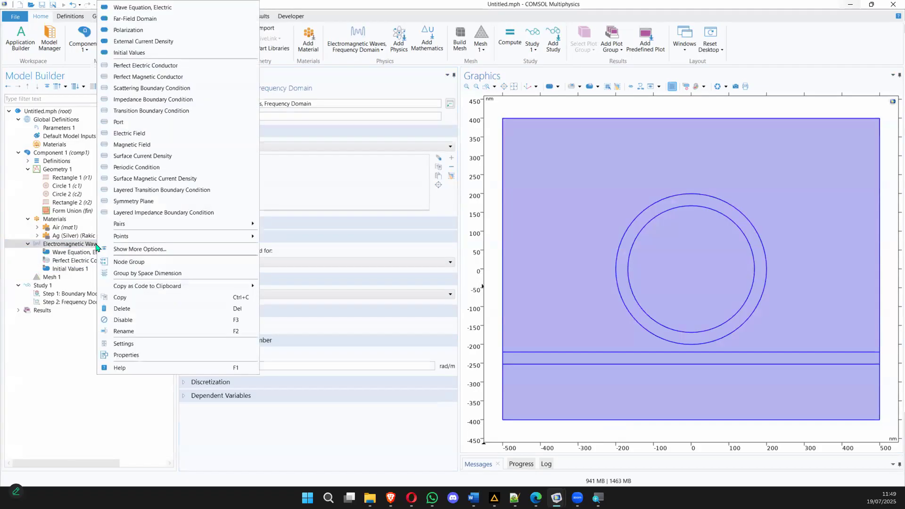
click(160, 89)
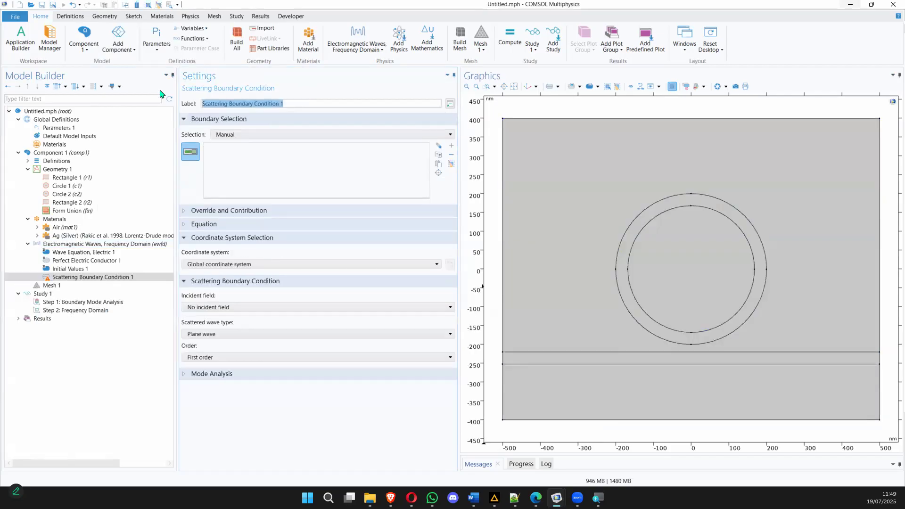
Step: Apply the new Scattering Boundary Condition to the rectangle's outer boundaries 1, 2, 5, 7, 8 and 10, leaving out both waveguide ends
click(122, 280)
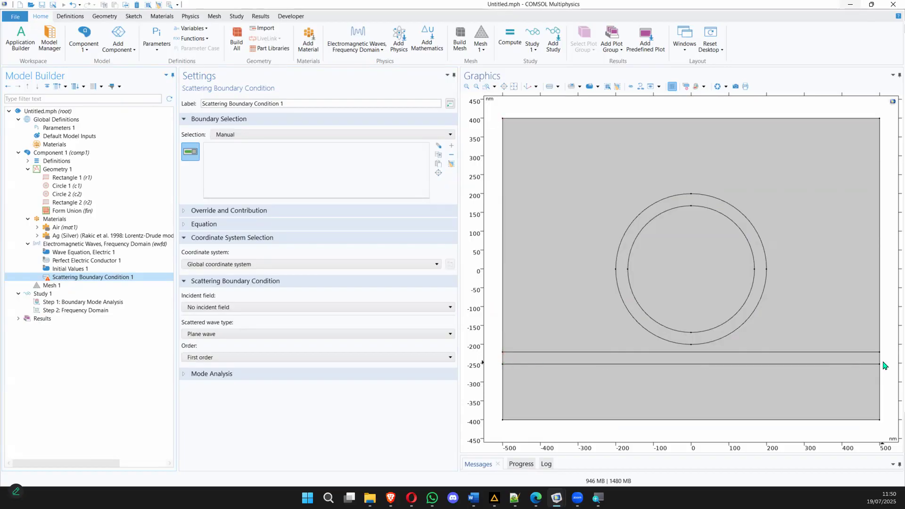
click(503, 213)
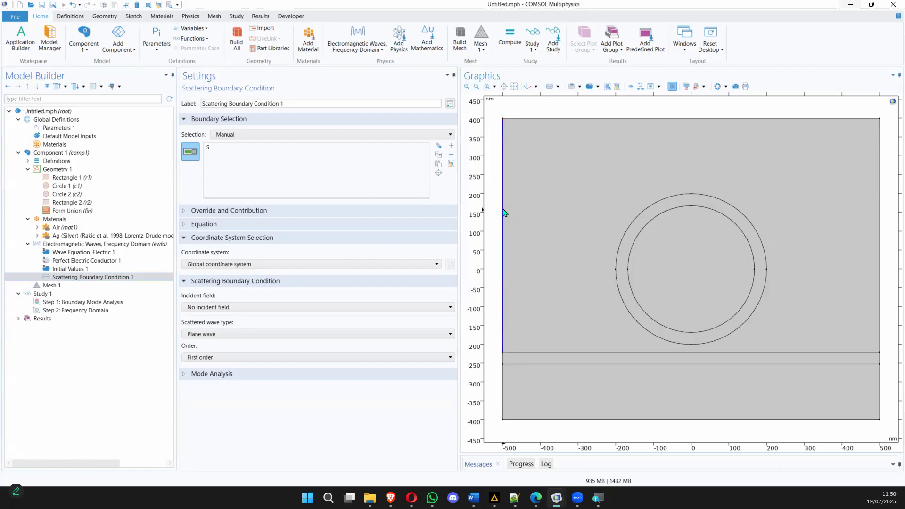
click(594, 120)
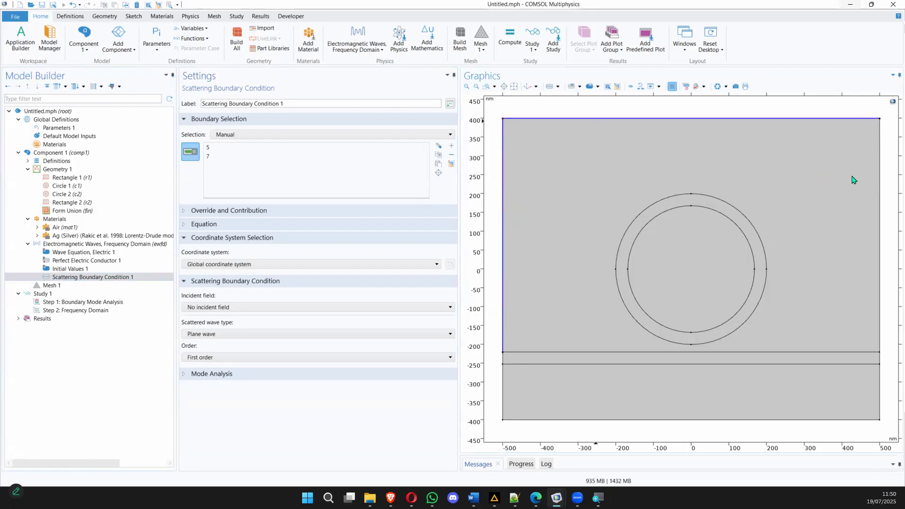
click(880, 185)
click(881, 394)
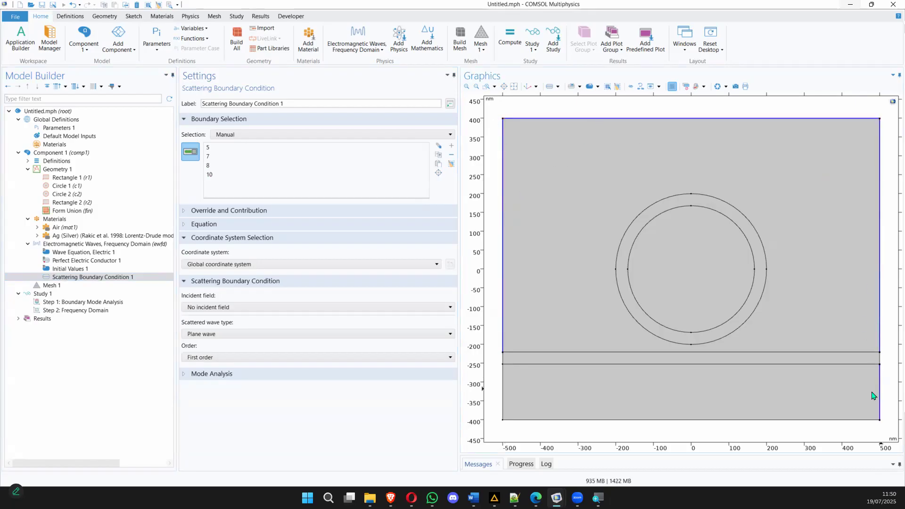
click(756, 420)
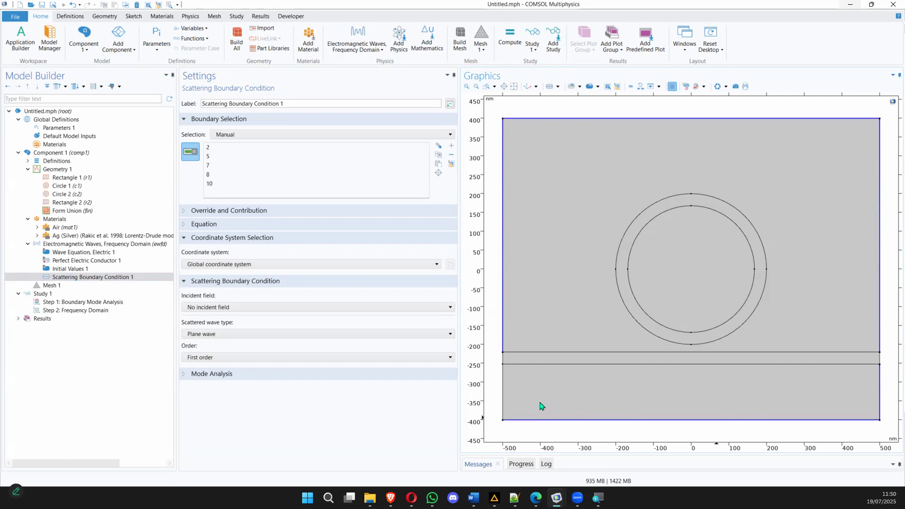
click(504, 396)
Step: Return to the asd.pdf sketch and draw further arrows at the waveguide's input and output ends
mouse_move(557, 498)
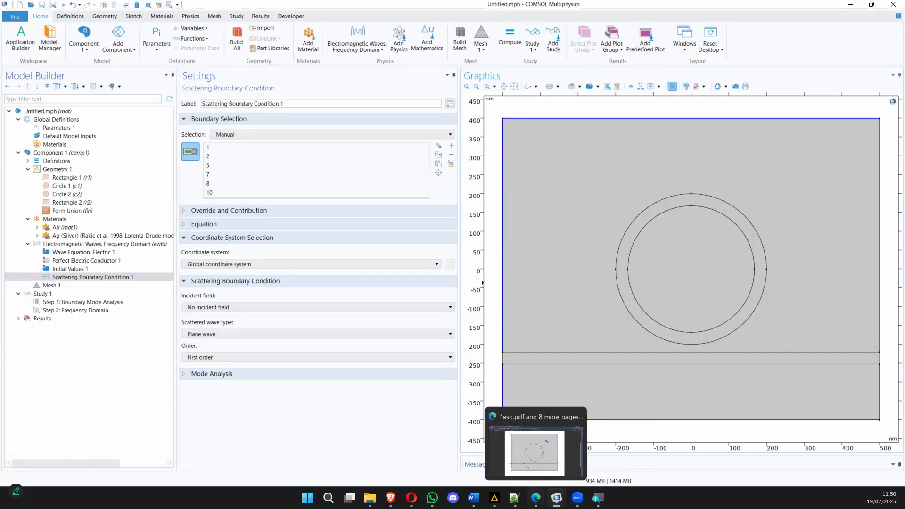
click(536, 497)
mouse_move(184, 354)
mouse_down()
mouse_move(245, 355)
mouse_move(208, 367)
mouse_up()
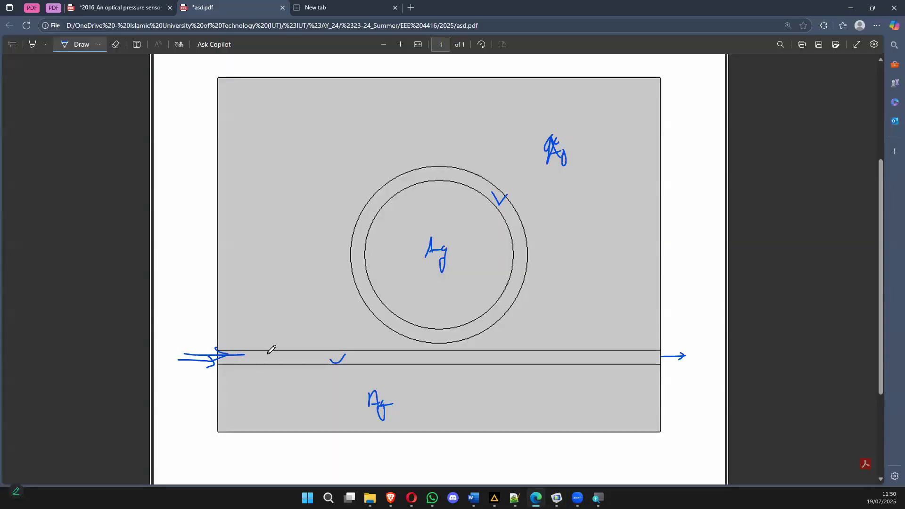
drag(648, 358, 665, 357)
click(845, 8)
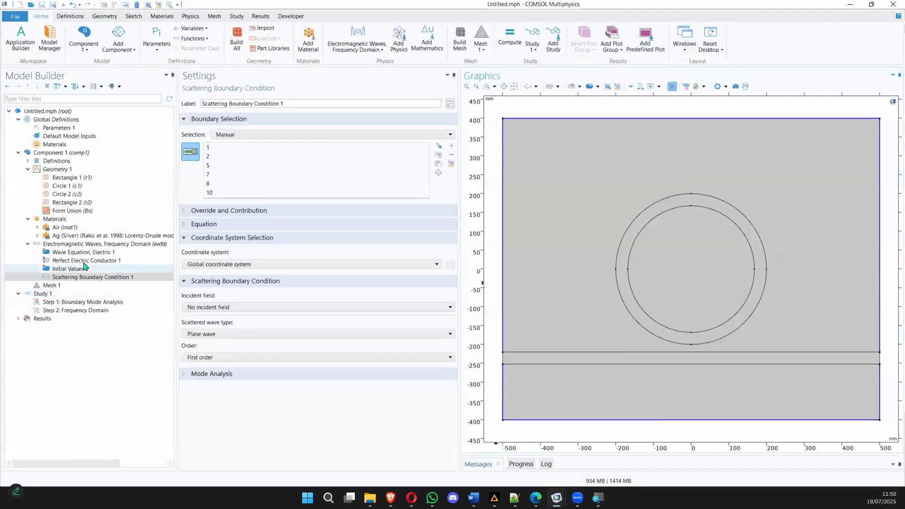
Step: Add a Port to the Electromagnetic Waves, Frequency Domain physics and assign it to boundary 3, the waveguide's left end
click(87, 245)
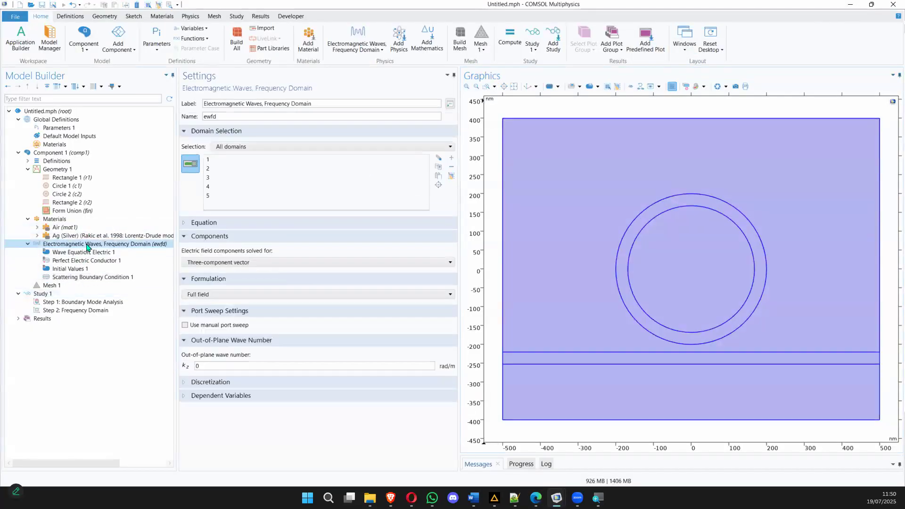
right_click(87, 246)
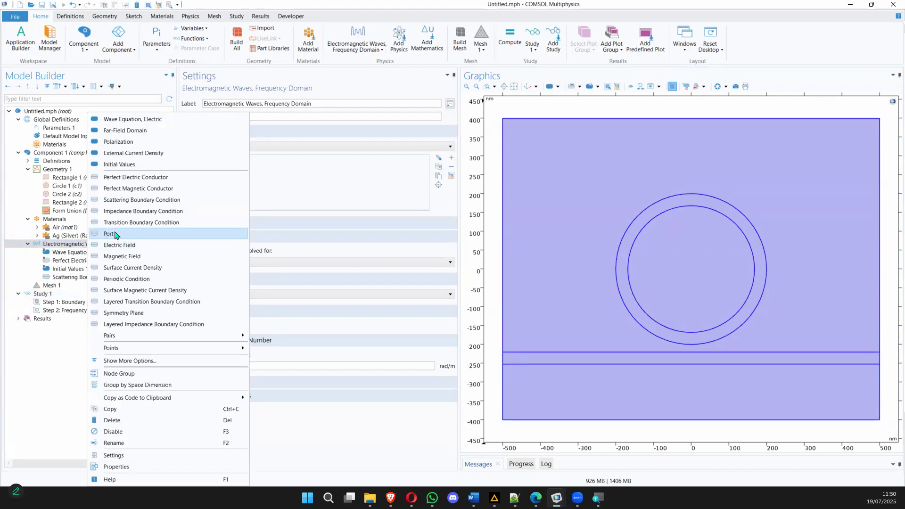
click(115, 234)
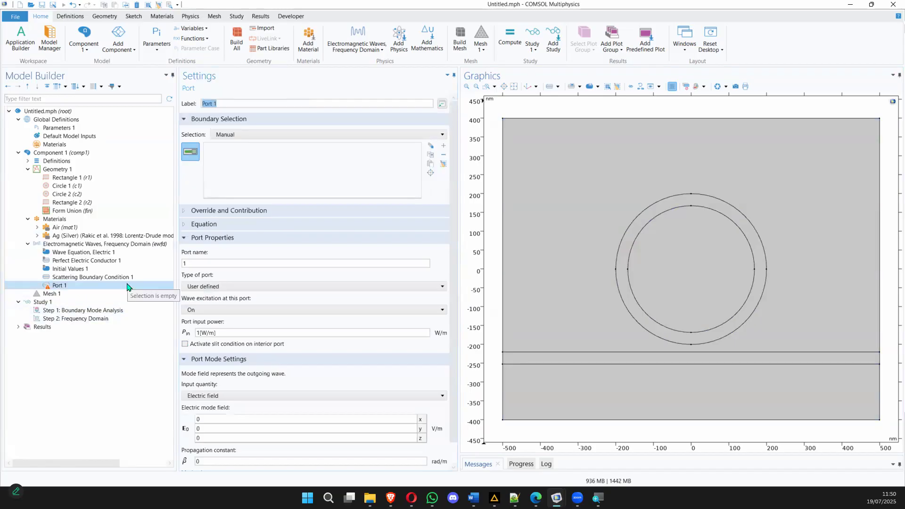
click(504, 361)
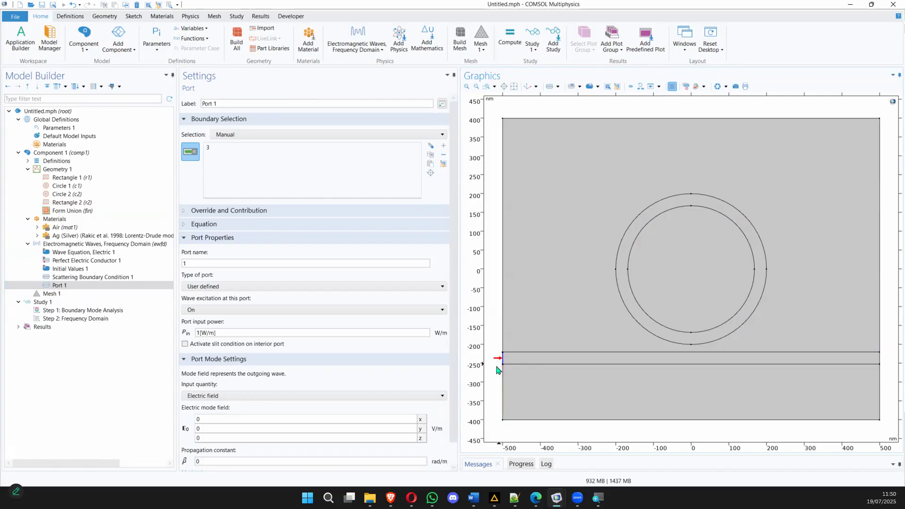
Step: Add a second Port on boundary 9, the waveguide's right end, and compare the settings of both ports
click(91, 244)
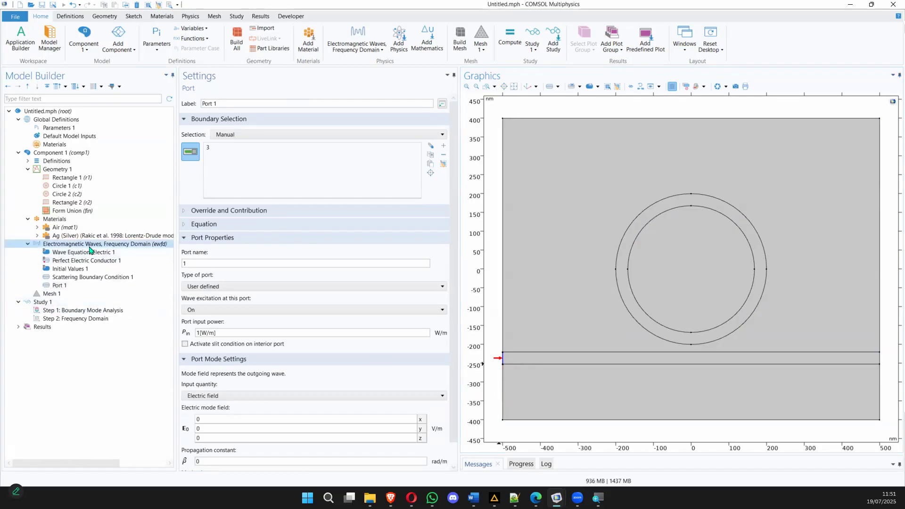
right_click(91, 250)
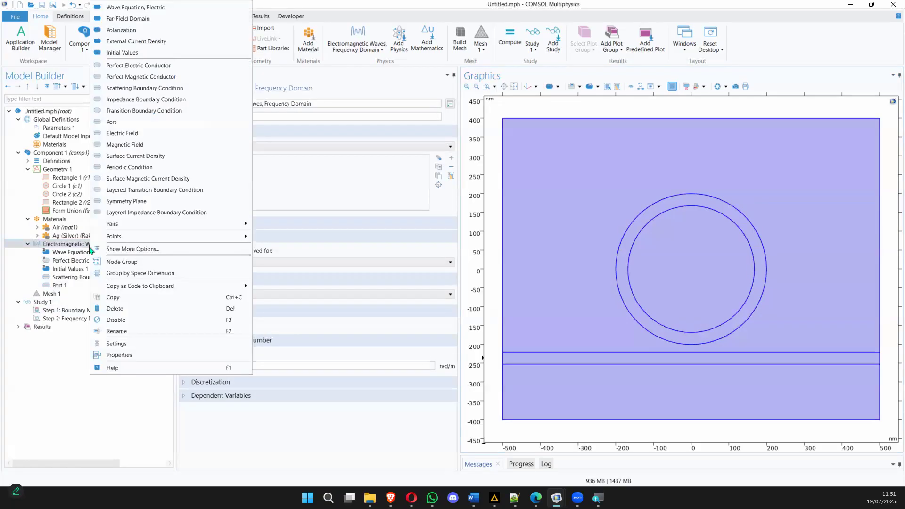
click(124, 125)
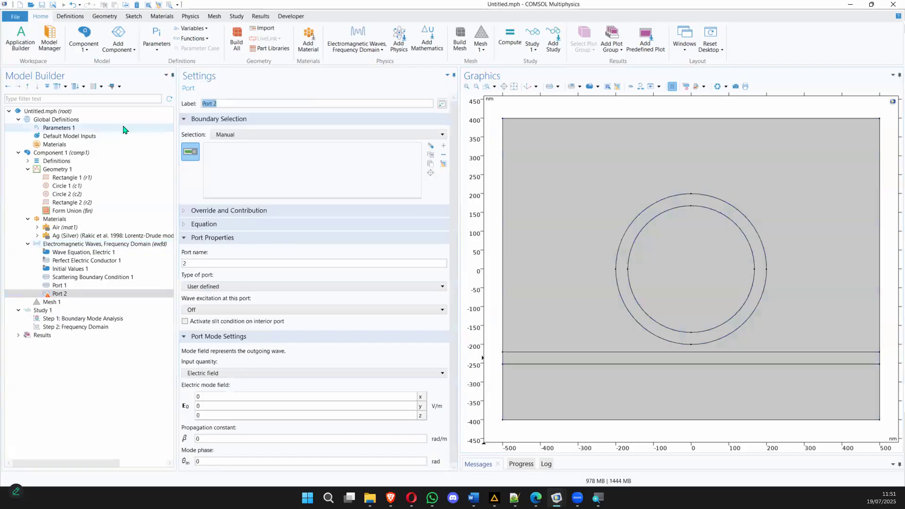
click(70, 294)
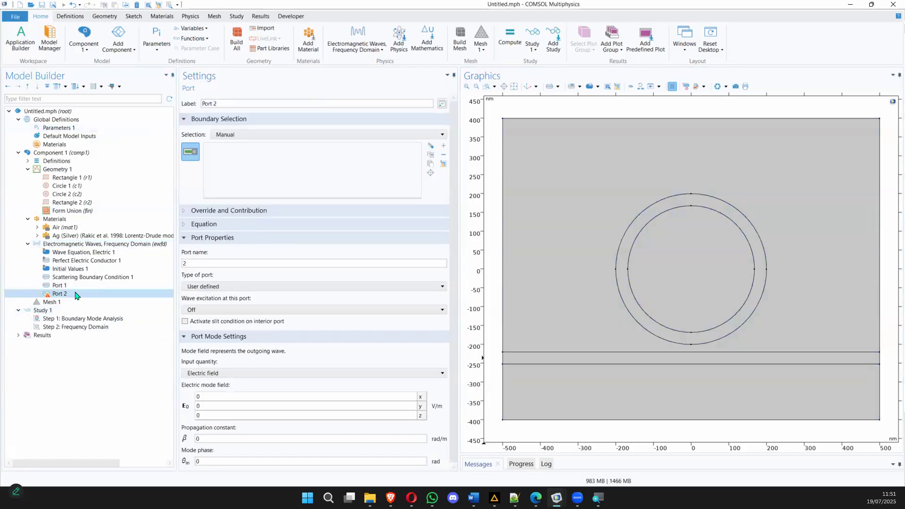
click(881, 363)
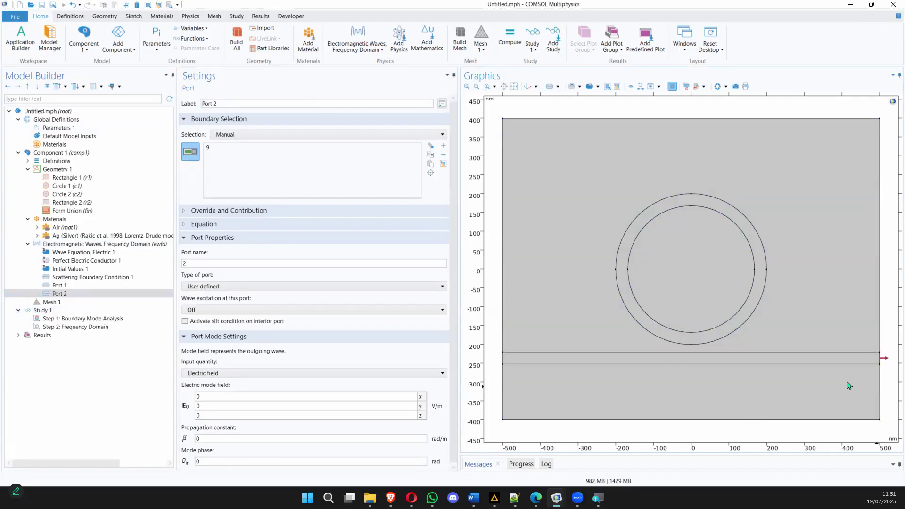
click(101, 286)
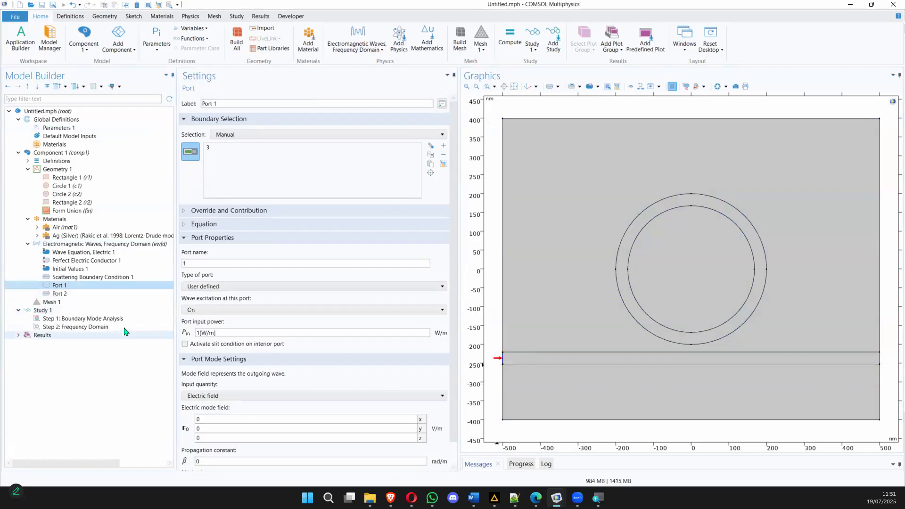
click(95, 294)
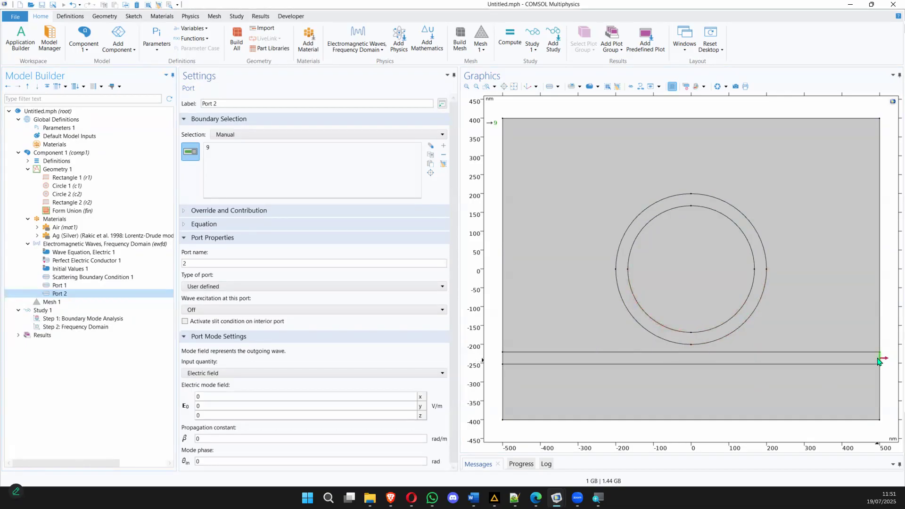
Step: Delete both existing Port nodes, Port 1 and Port 2, from the Electromagnetic Waves, Frequency Domain physics
click(488, 90)
drag(823, 304, 892, 401)
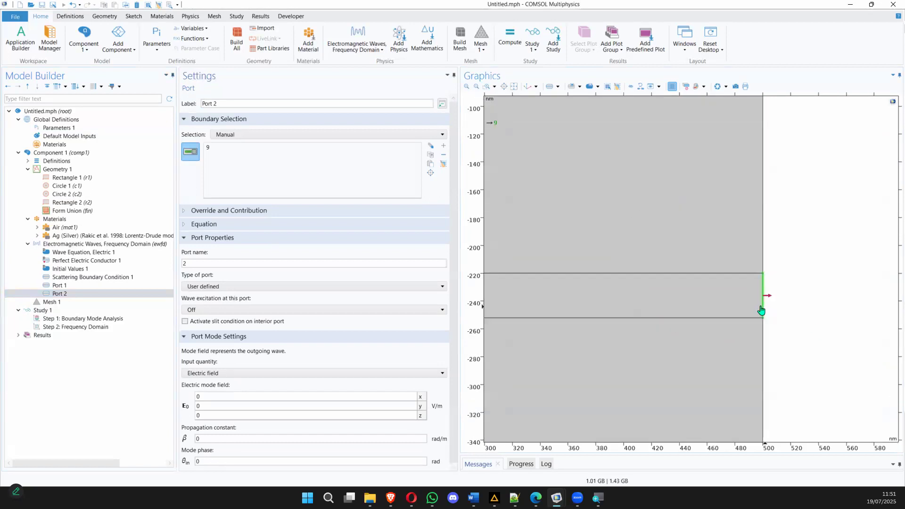
click(504, 86)
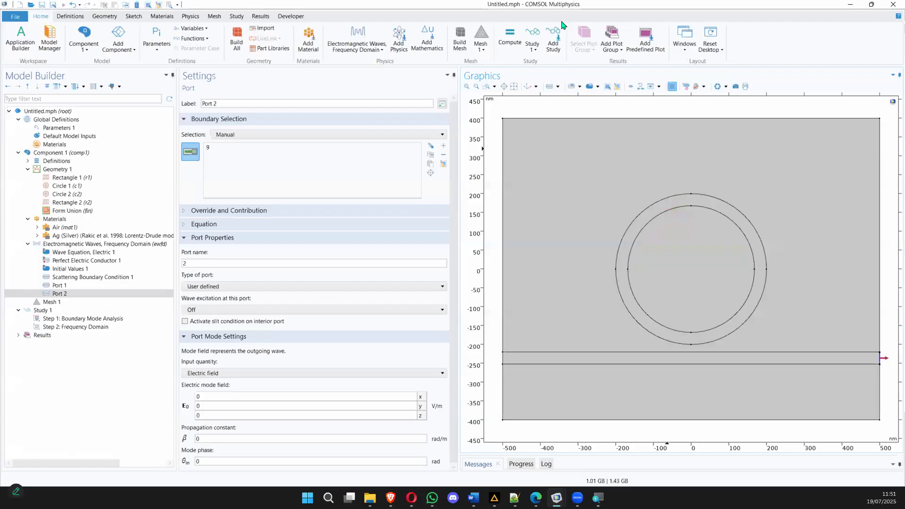
right_click(70, 286)
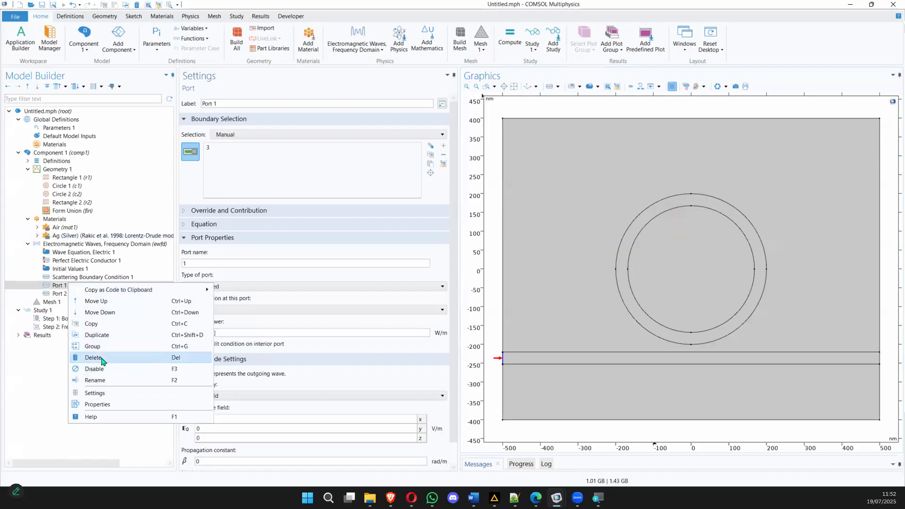
click(93, 358)
click(464, 285)
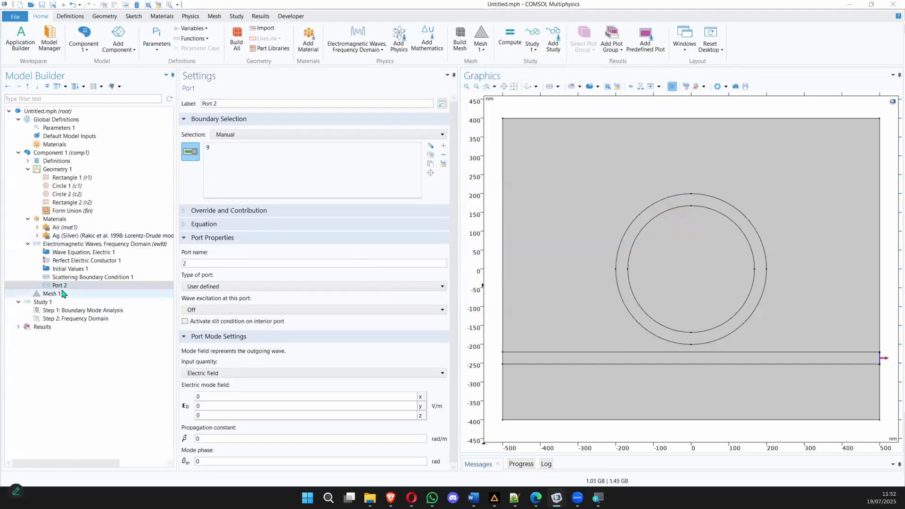
key(Delete)
click(462, 284)
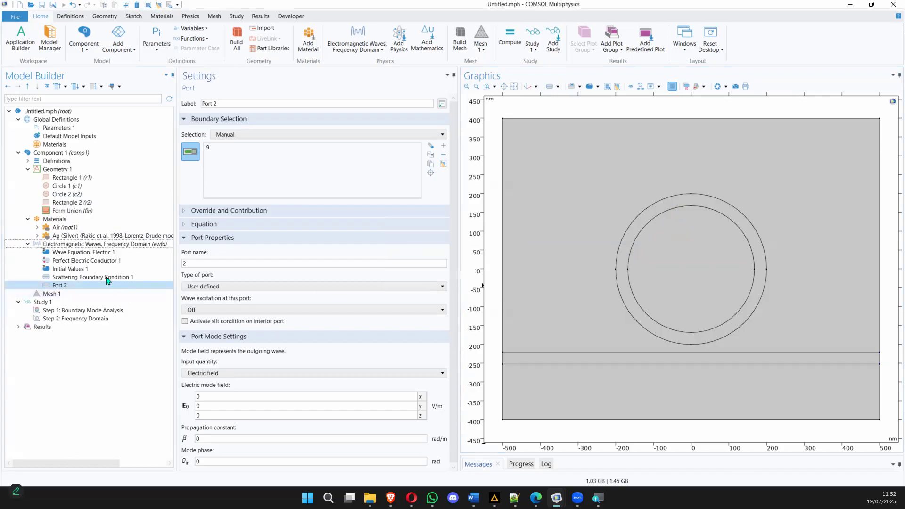
Step: Add a new Port to the Electromagnetic Waves, Frequency Domain physics and assign it to boundary 3, the waveguide's left end
click(82, 245)
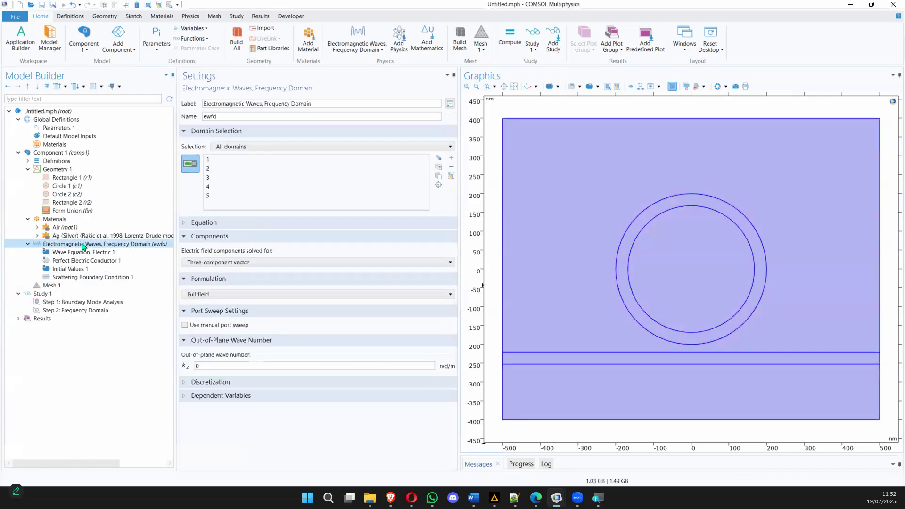
right_click(83, 246)
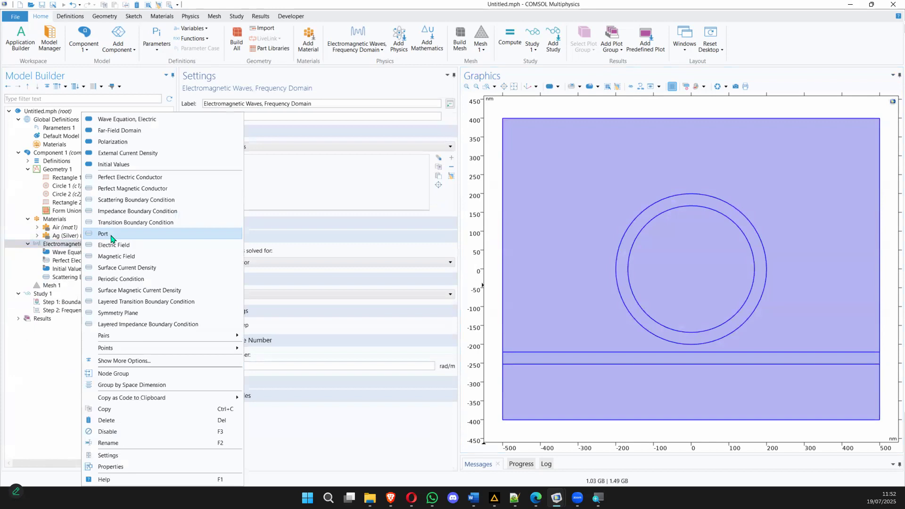
click(103, 233)
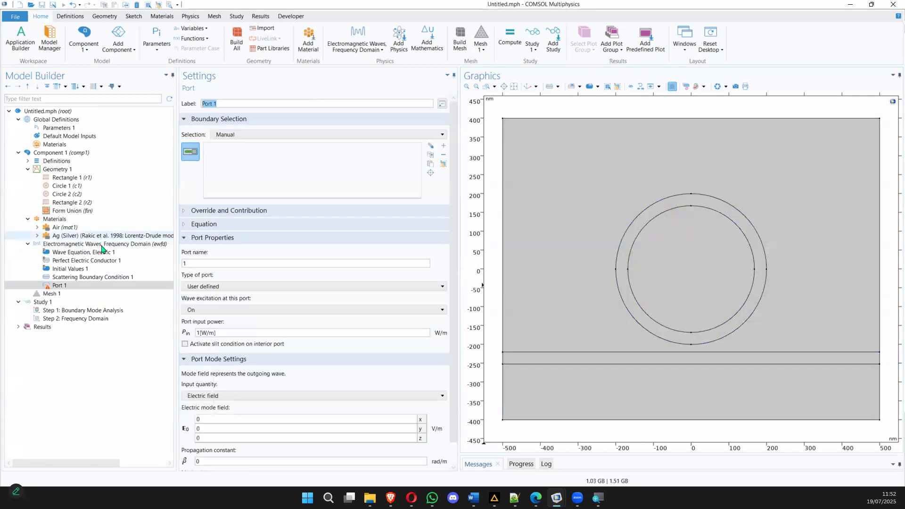
click(63, 286)
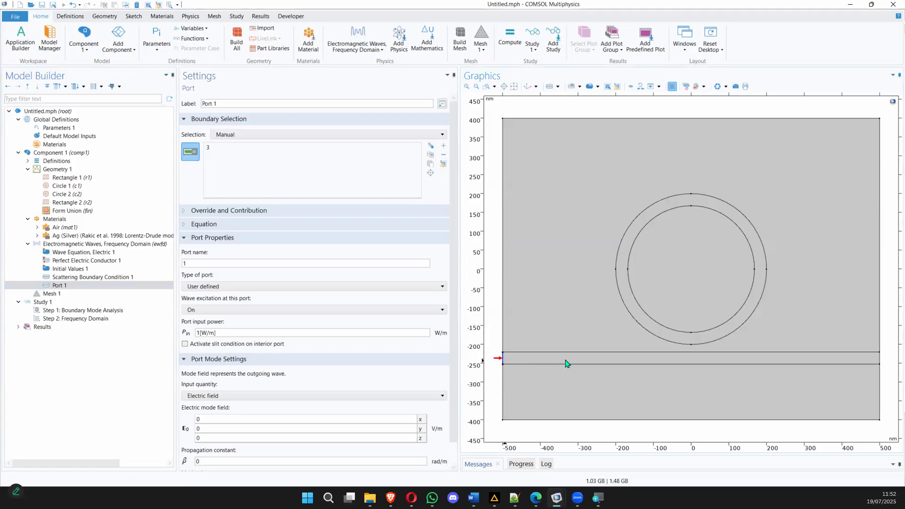
Step: Add a second Port to the Electromagnetic Waves, Frequency Domain physics and assign it to boundary 9, the waveguide's right end
click(88, 253)
click(92, 245)
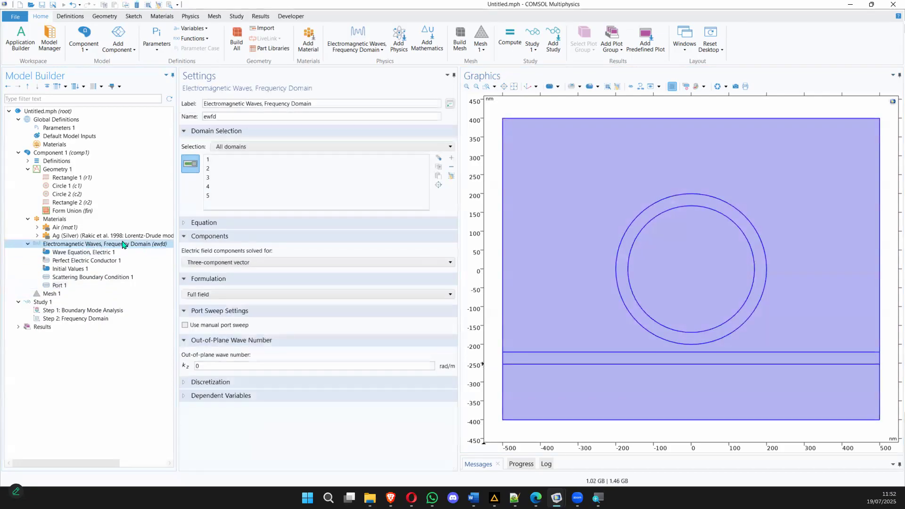
right_click(142, 246)
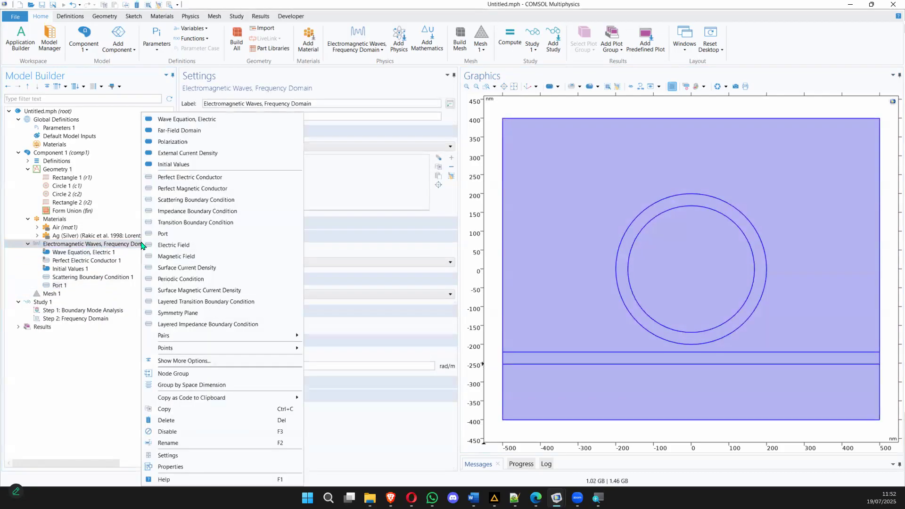
click(163, 234)
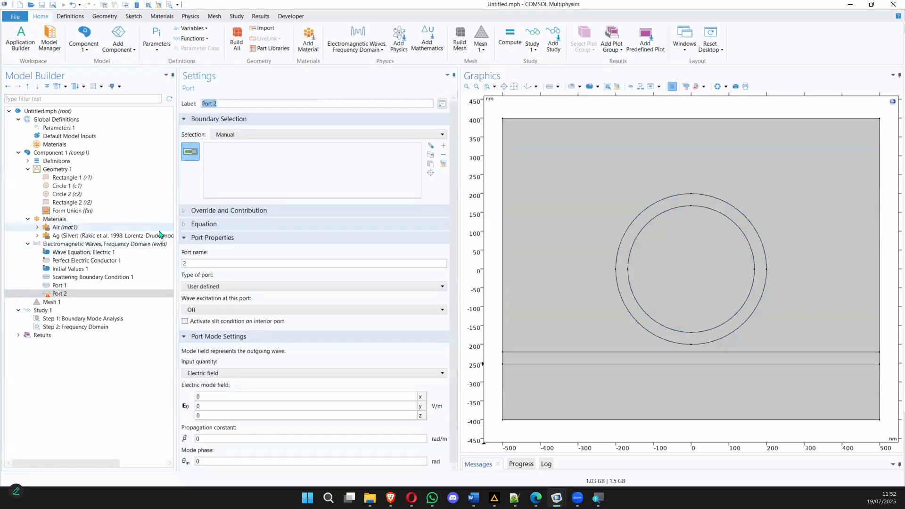
click(66, 294)
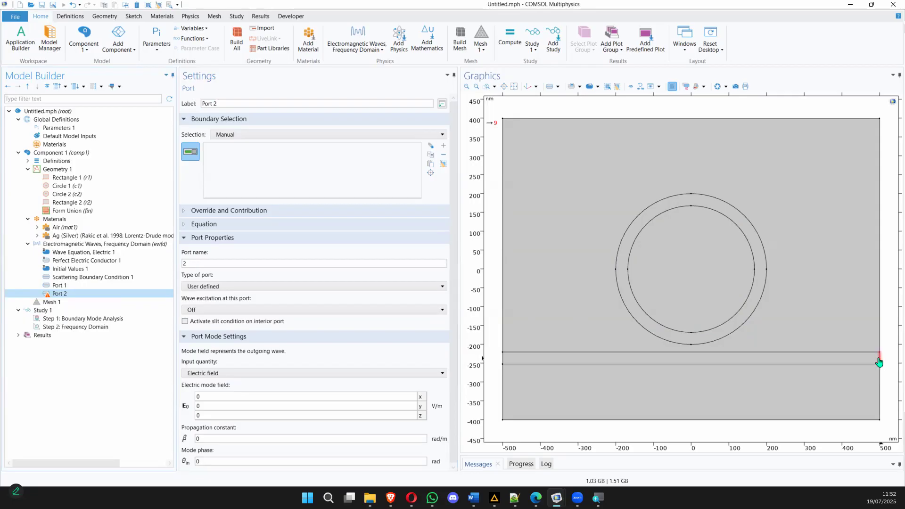
click(486, 86)
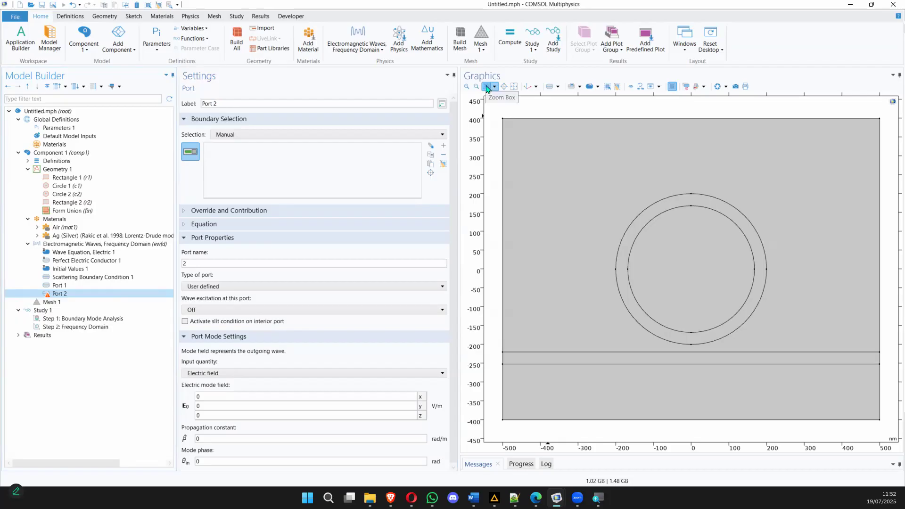
drag(821, 317, 893, 394)
click(778, 270)
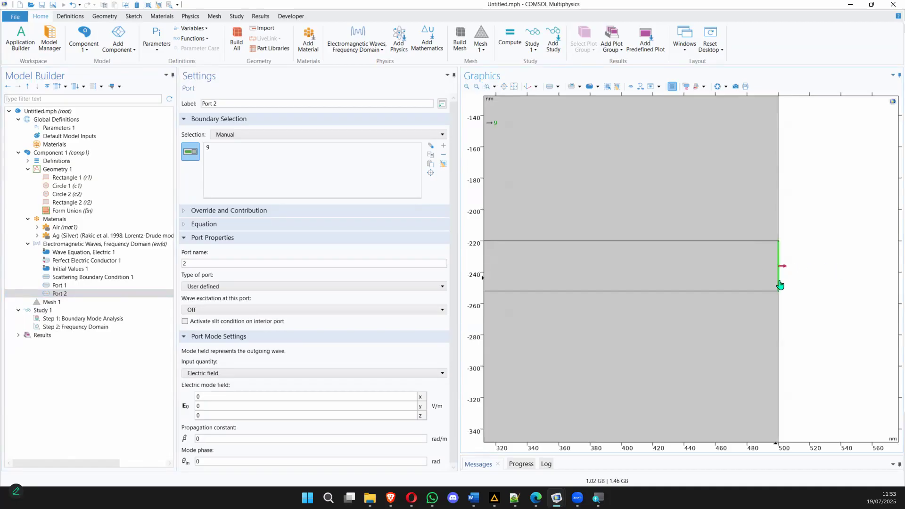
click(514, 86)
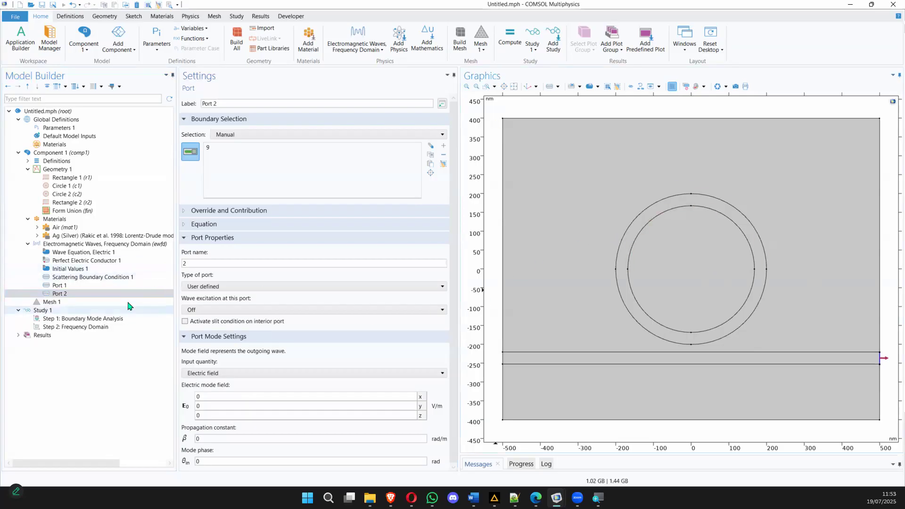
Step: Check the scattering boundary condition and both port nodes in the model tree, and open the Mesh 1 settings
click(115, 285)
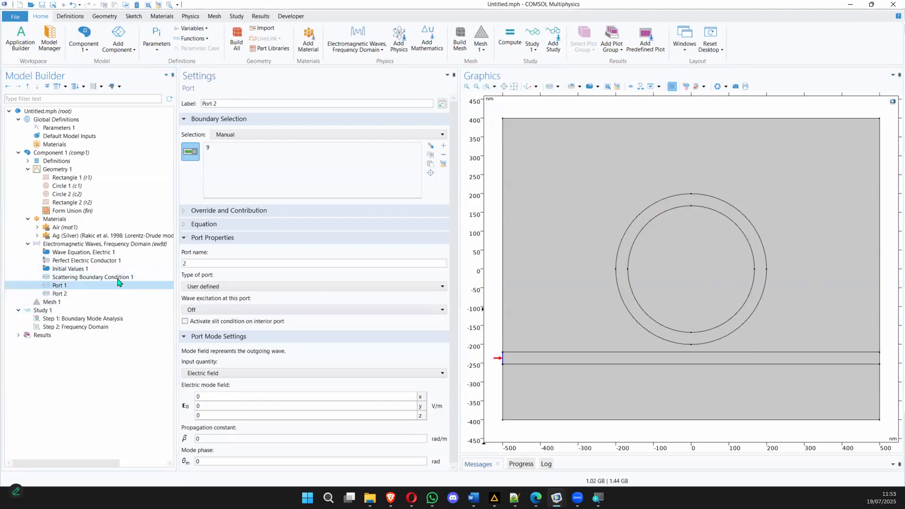
click(118, 278)
click(99, 300)
click(100, 294)
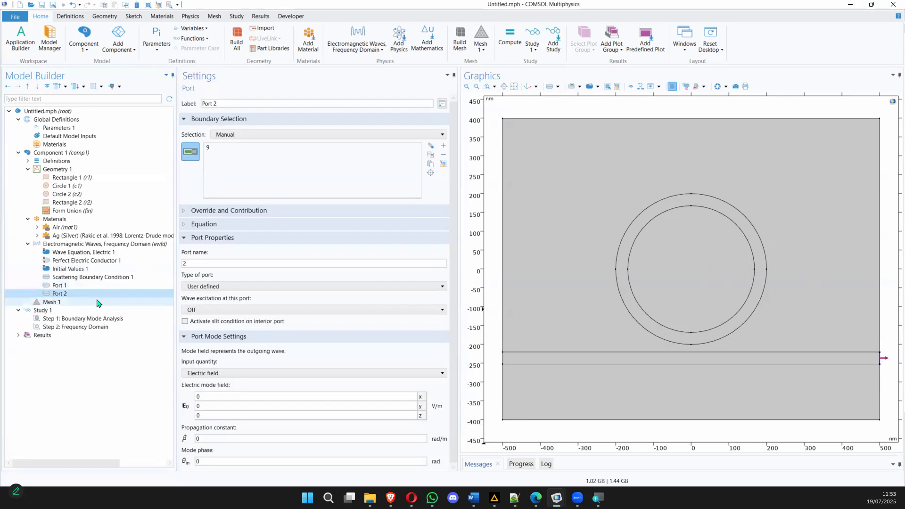
click(97, 302)
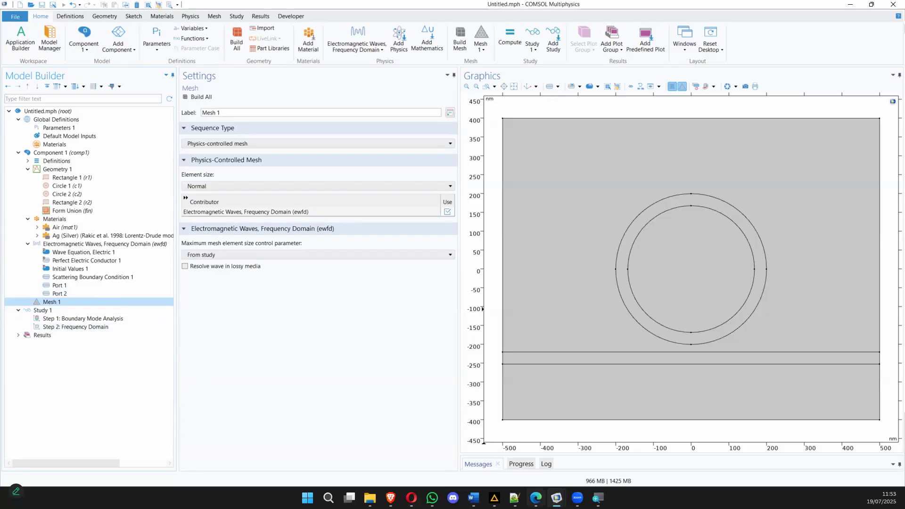
Step: Switch to the Edge browser and search the web for "FEM method" in the empty tab
click(536, 498)
click(334, 8)
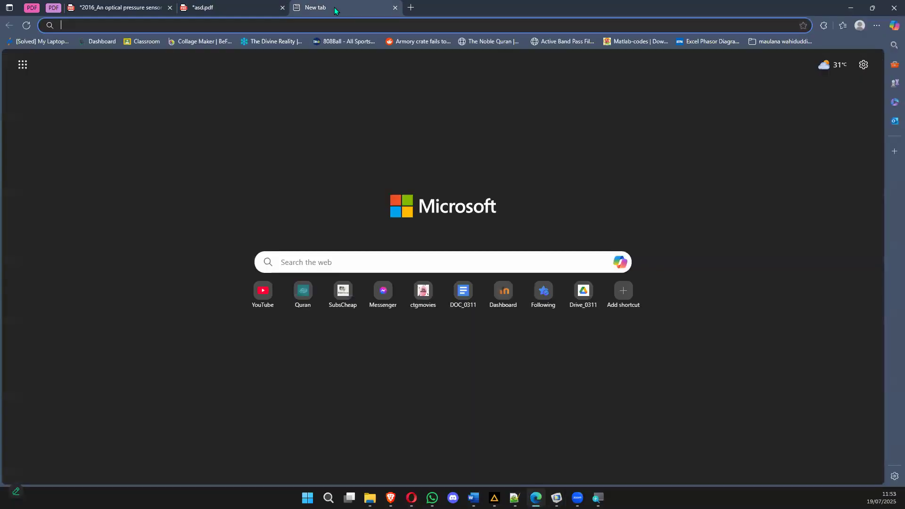
text(FEM)
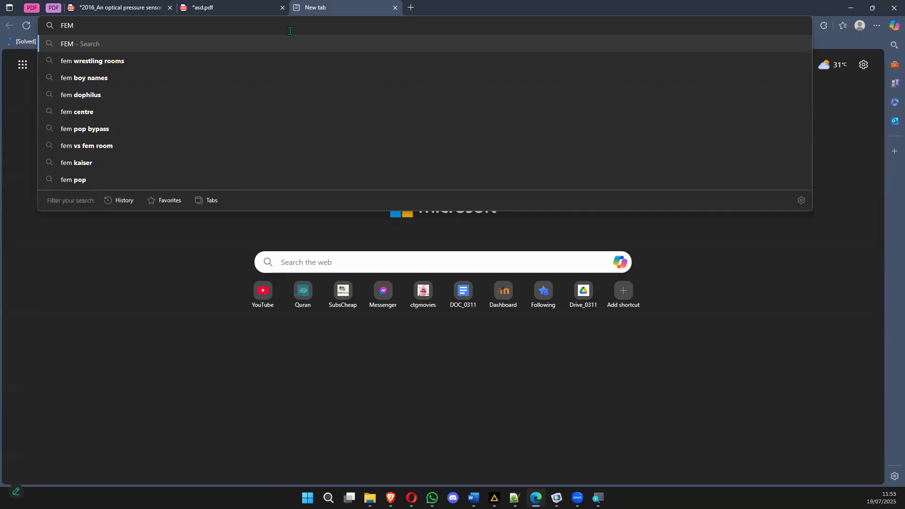
text(m)
key(BackSpace)
text(method)
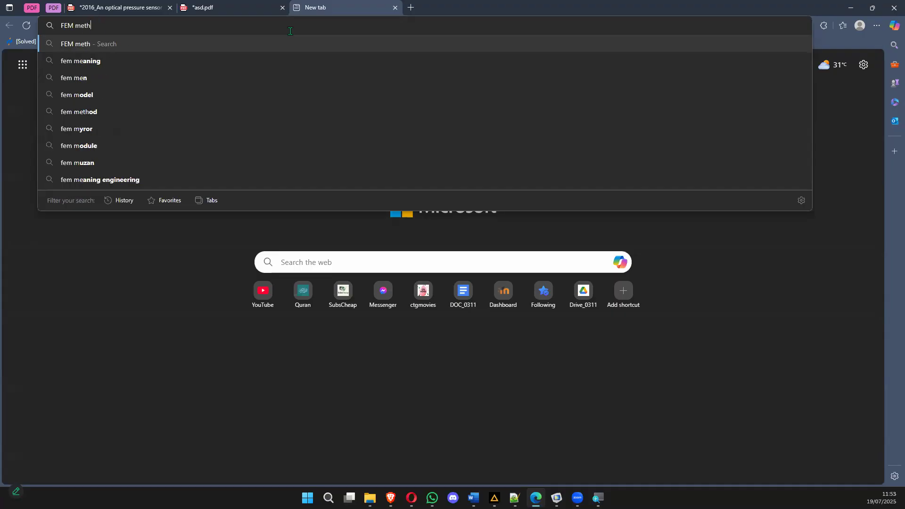
key(Return)
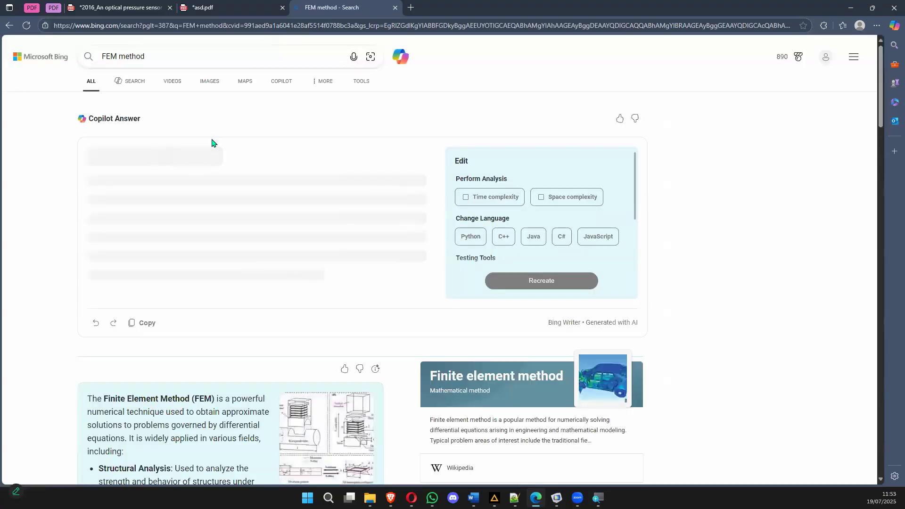
Step: Open Wikipedia's "Finite element method" article from the search results and view the mesh figure under Basic concepts enlarged
scroll(207, 151, down, 8)
scroll(199, 209, down, 5)
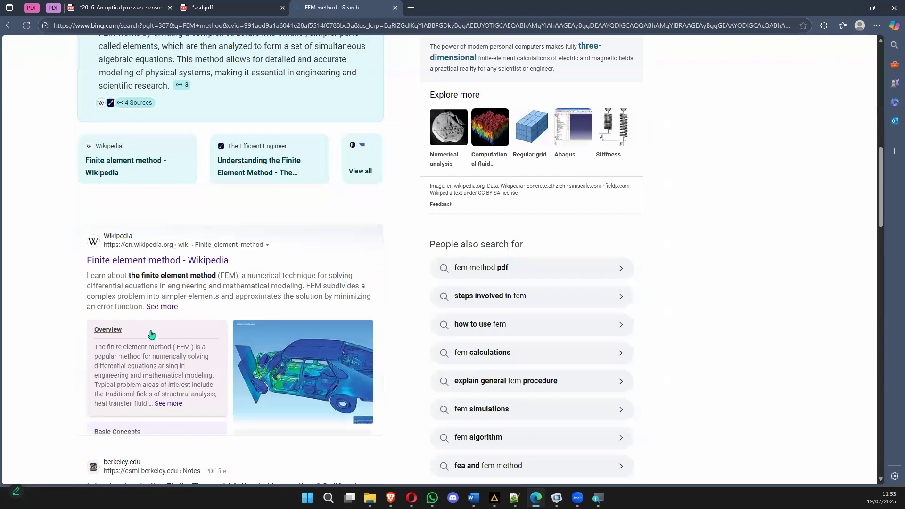
click(168, 258)
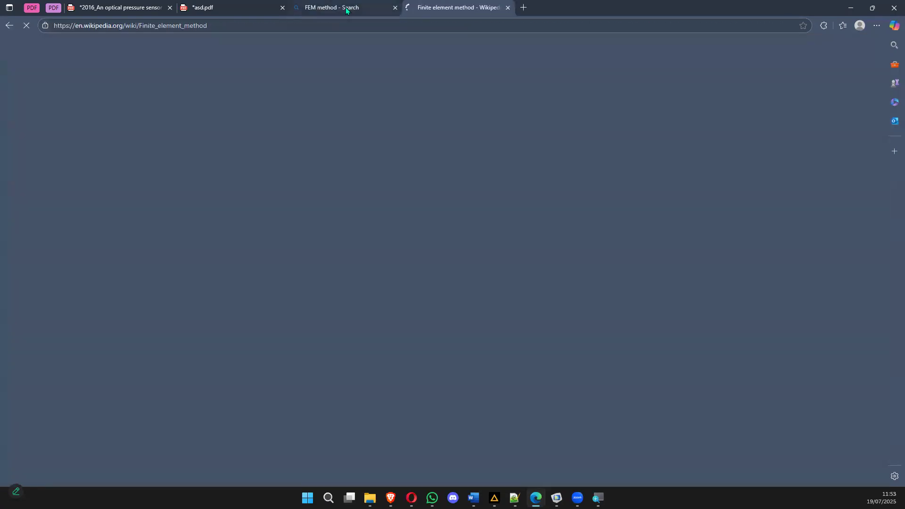
scroll(432, 229, down, 4)
scroll(429, 230, down, 4)
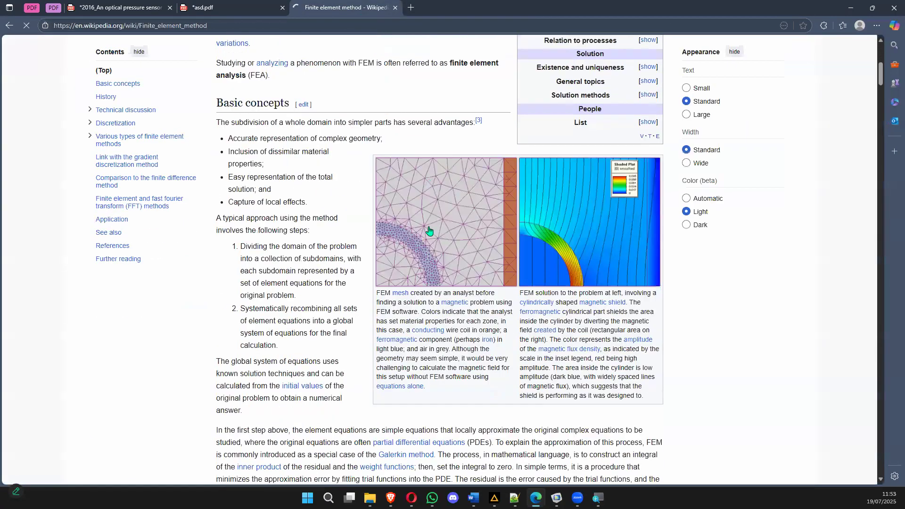
ctrl+scroll(453, 264, up, 2)
ctrl+scroll(450, 264, up, 1)
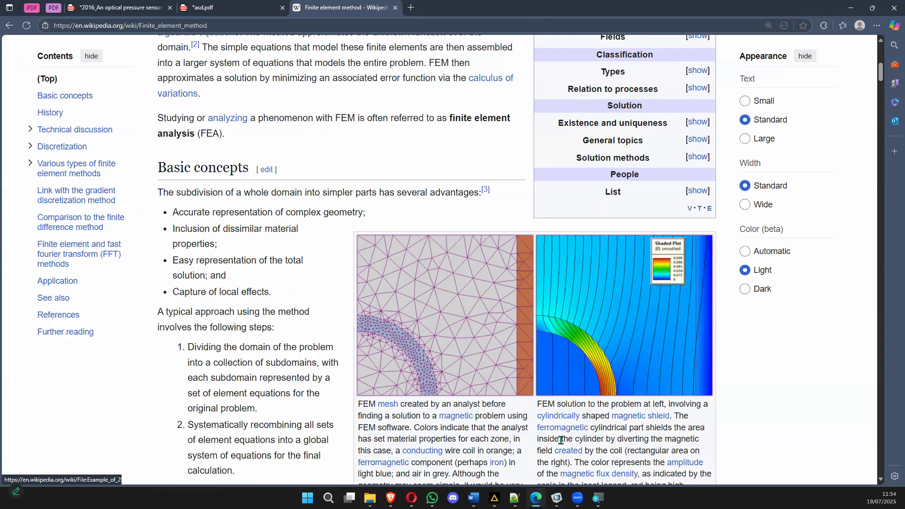
Step: Look back at the ring resonator geometry in COMSOL, return to the Wikipedia article and examine its FEM description and mesh figure
mouse_move(557, 498)
click(538, 479)
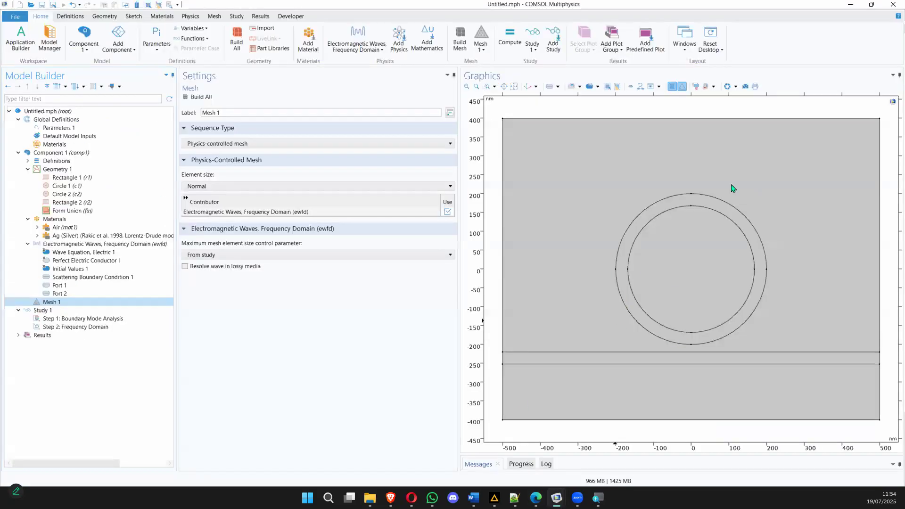
click(850, 5)
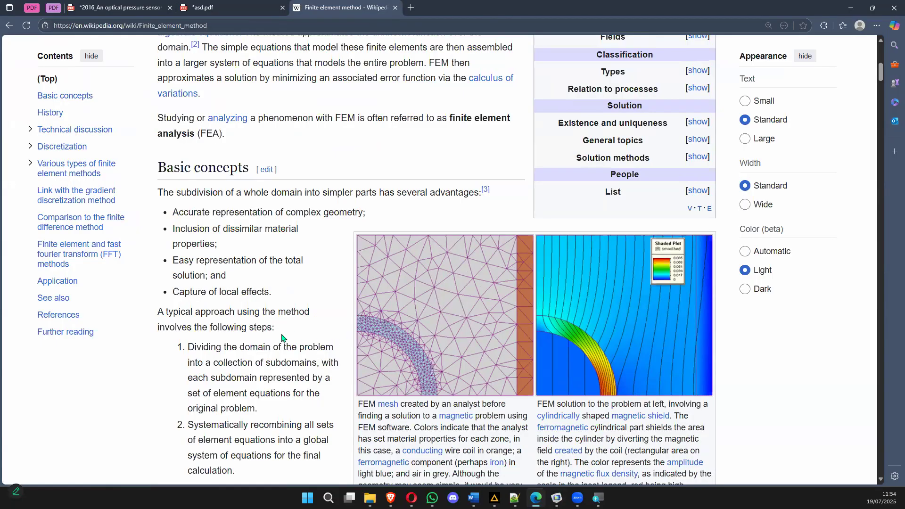
scroll(253, 305, up, 1)
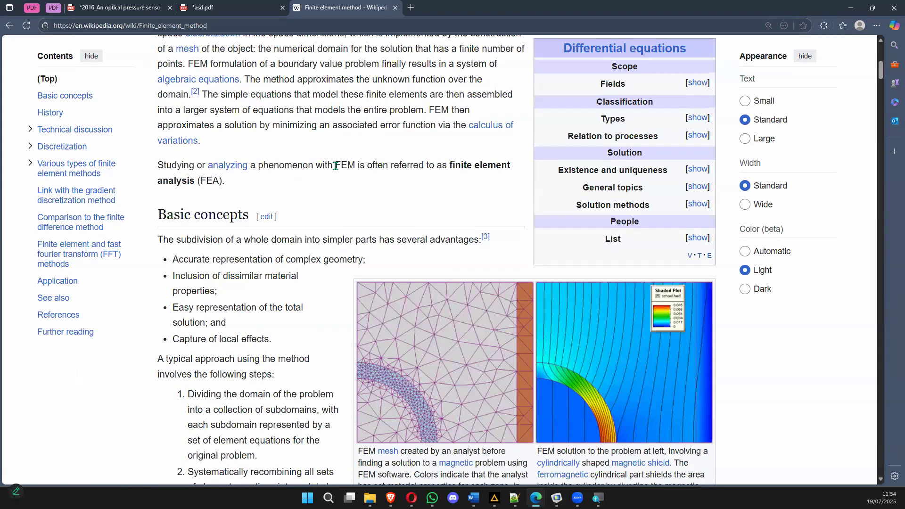
drag(336, 166, 360, 166)
click(340, 176)
click(357, 195)
scroll(346, 273, down, 2)
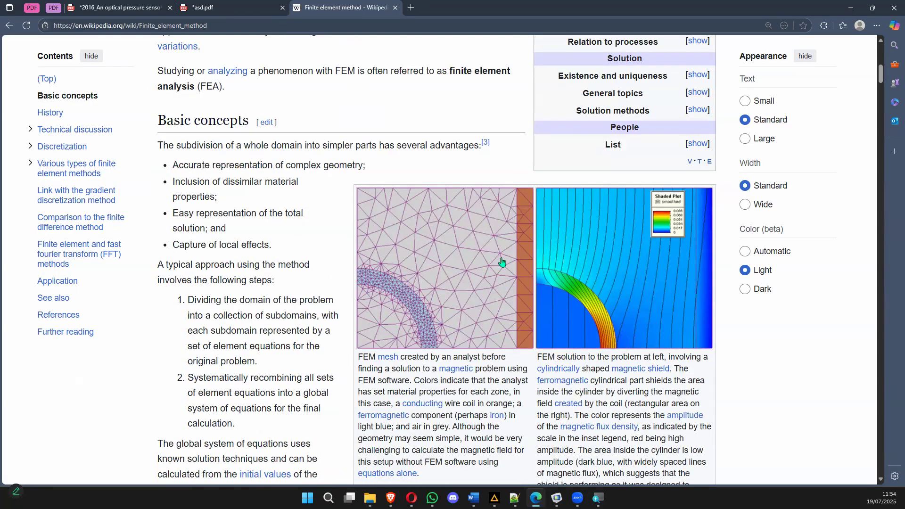
Step: Open the article's 2D mesh example image at full size, examine its triangular elements up close, and return to the article
click(443, 272)
click(418, 243)
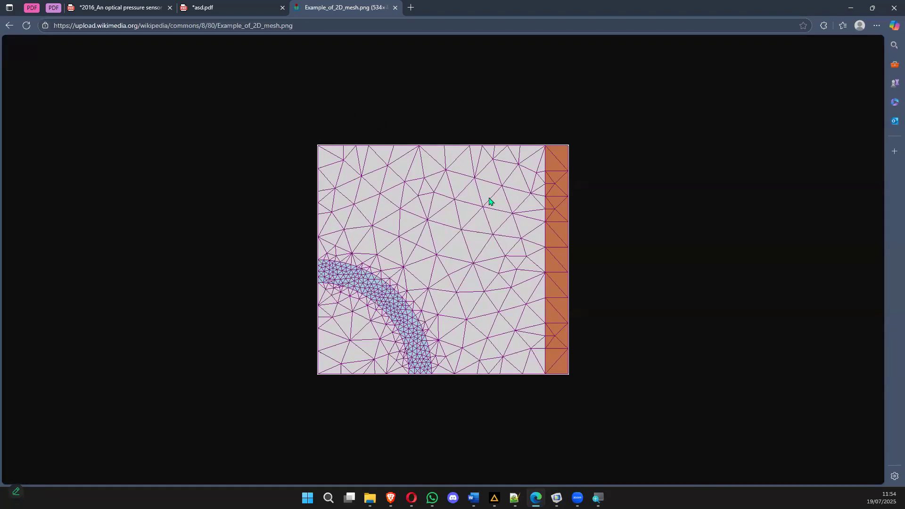
ctrl+scroll(445, 245, up, 4)
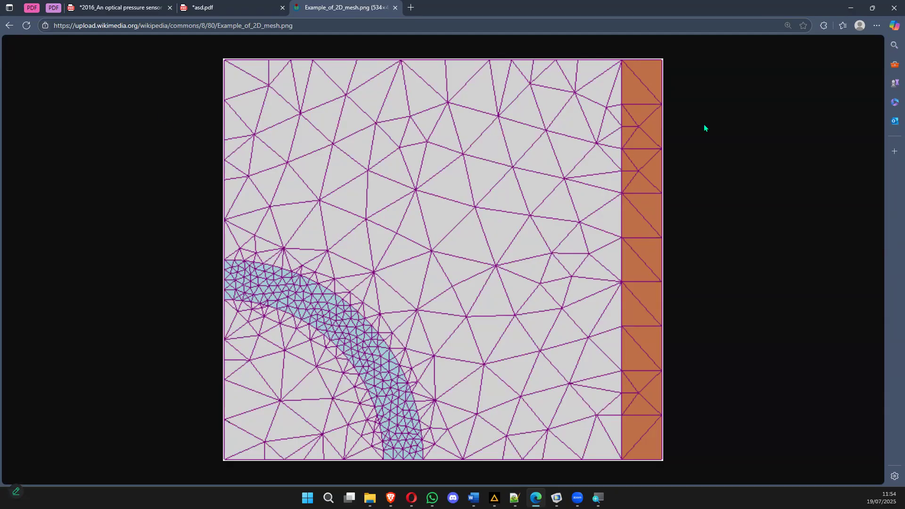
key(alt+Left)
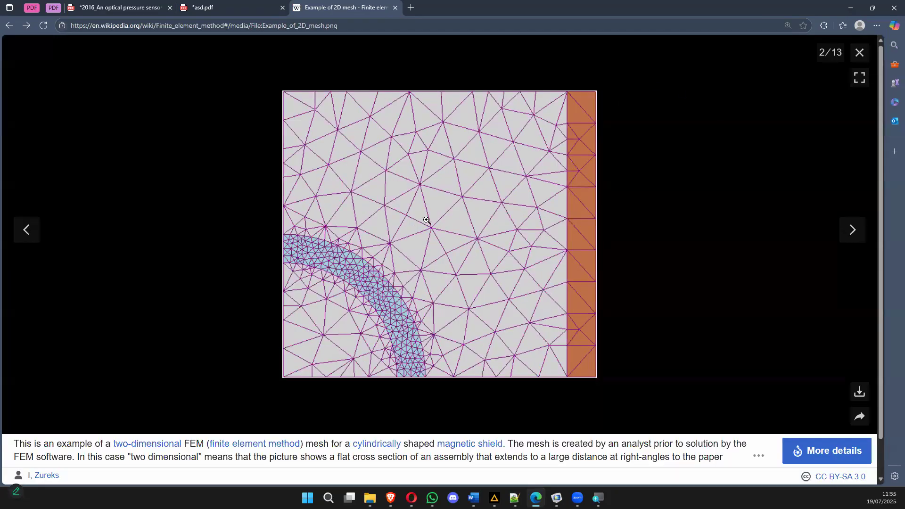
key(alt+Left)
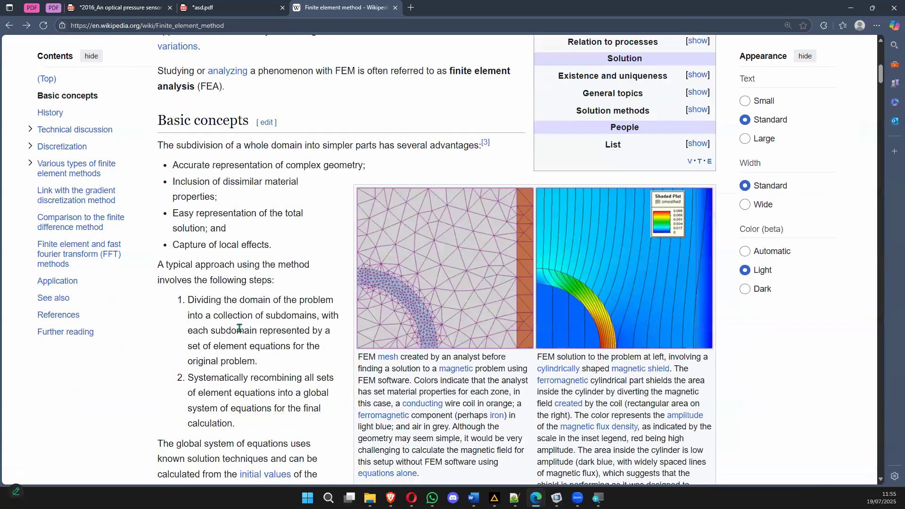
Step: Read the first step of the typical FEM approach under Basic concepts, highlighting the phrases on subdomains and element equations
drag(189, 300, 312, 300)
click(202, 318)
drag(213, 316, 311, 325)
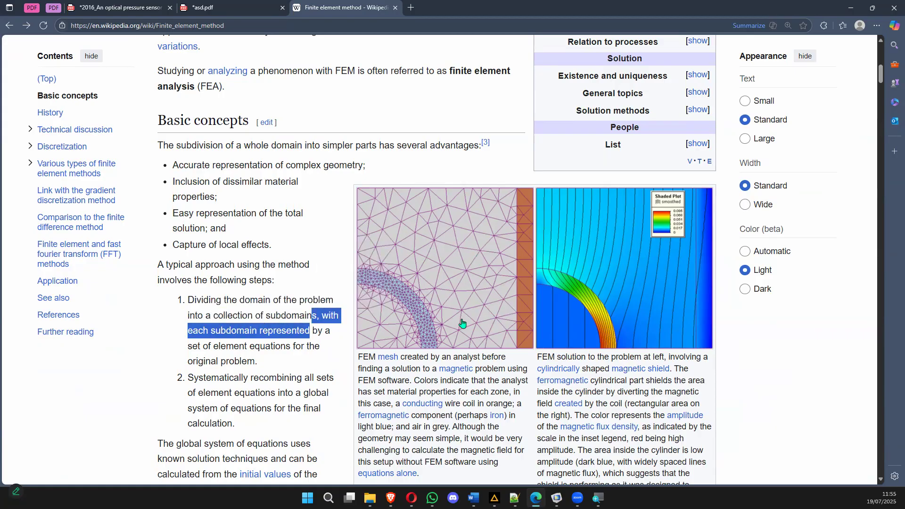
click(329, 345)
drag(189, 331, 322, 331)
drag(187, 345, 285, 346)
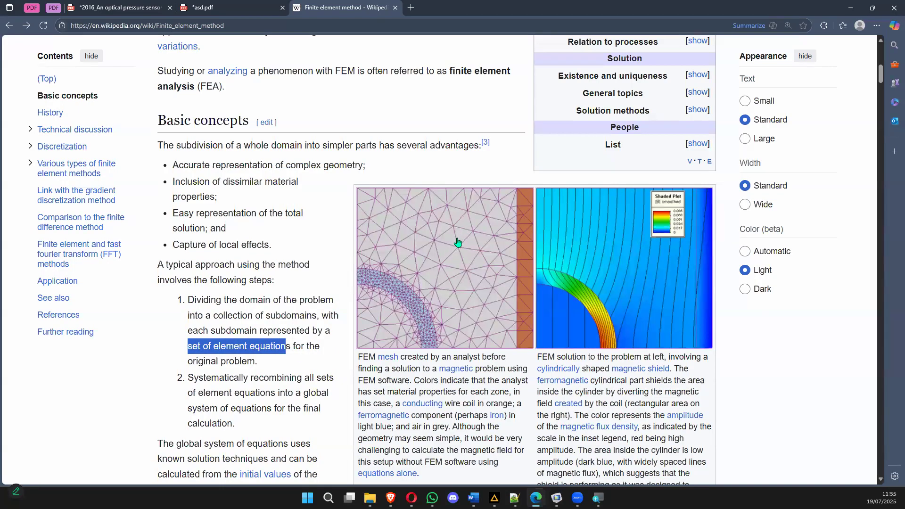
click(303, 349)
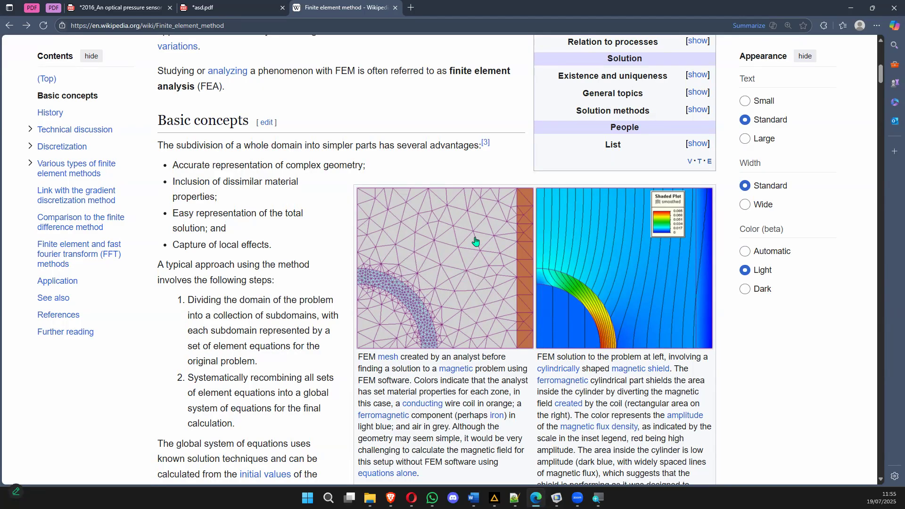
Step: Highlight and read the second FEM step on recombining element equations, and examine the mesh and solution figures beside it
scroll(224, 325, down, 1)
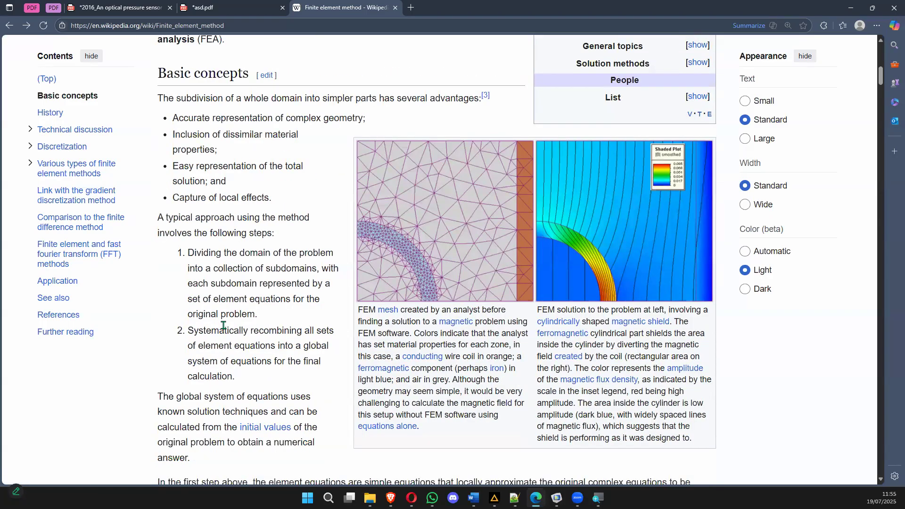
drag(188, 334, 247, 362)
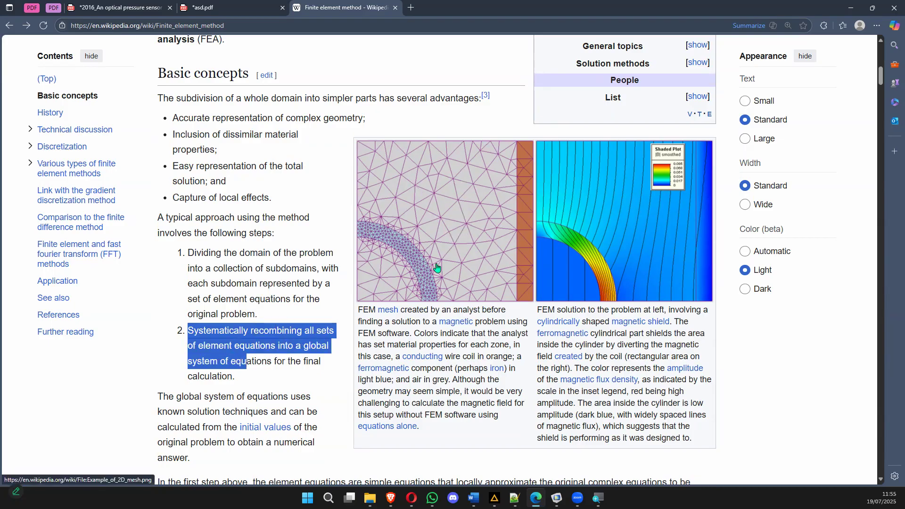
click(266, 312)
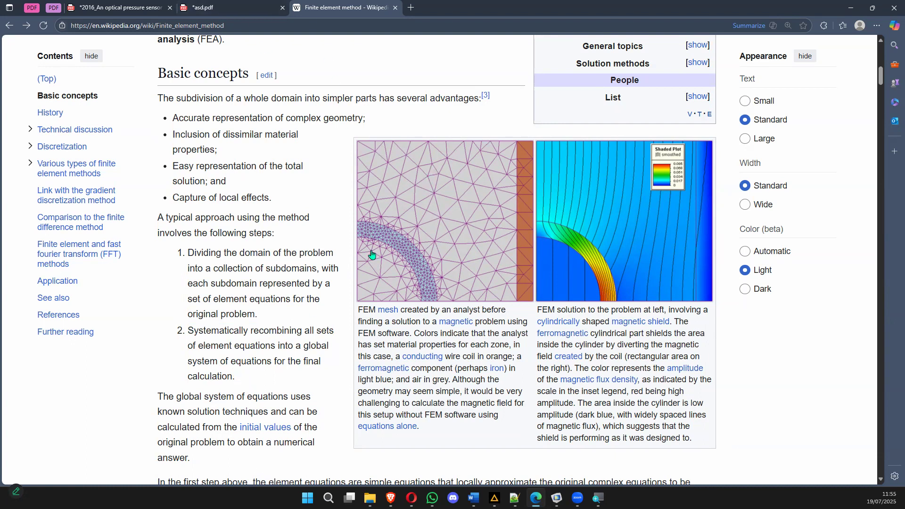
double_click(367, 310)
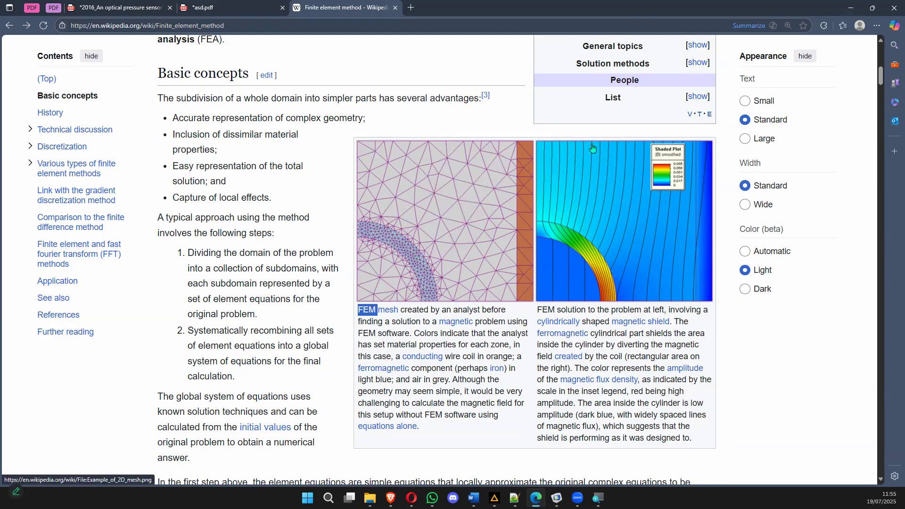
Step: Switch back to the Untitled.mph model in COMSOL and add a Free Triangular operation to Mesh 1
click(851, 8)
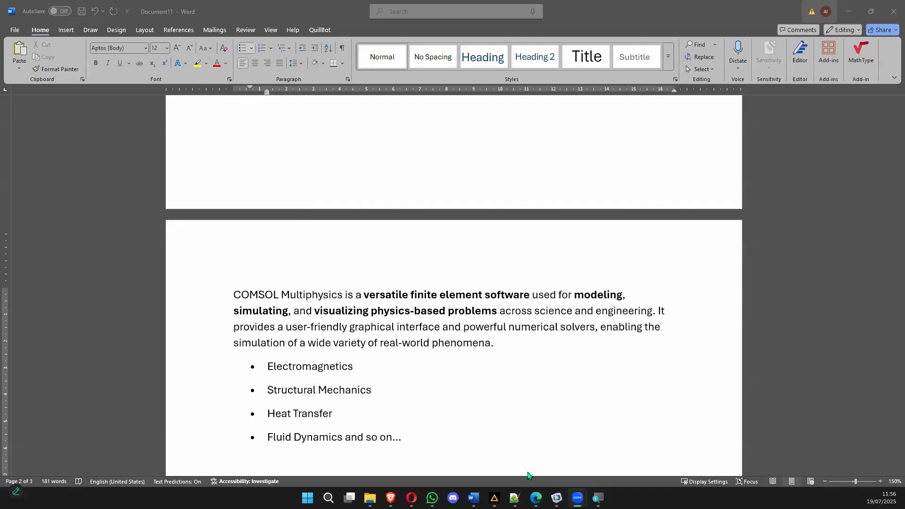
mouse_move(557, 498)
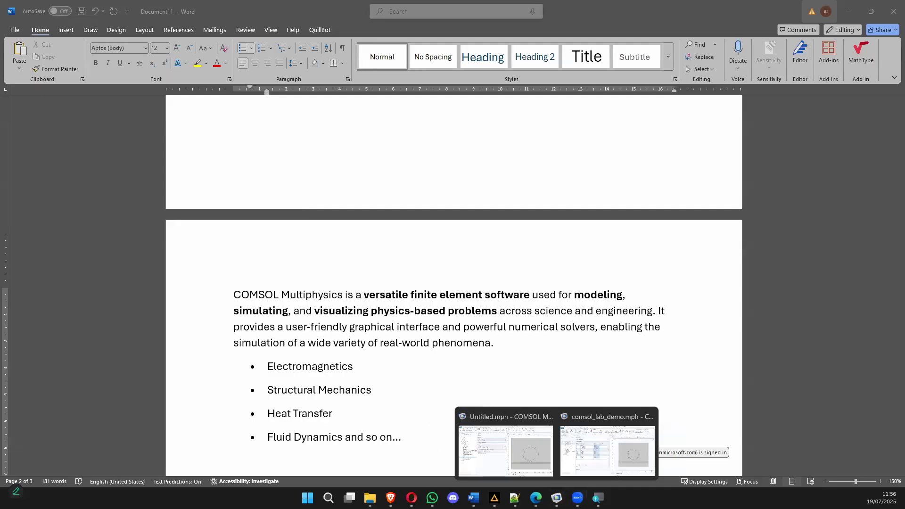
click(525, 475)
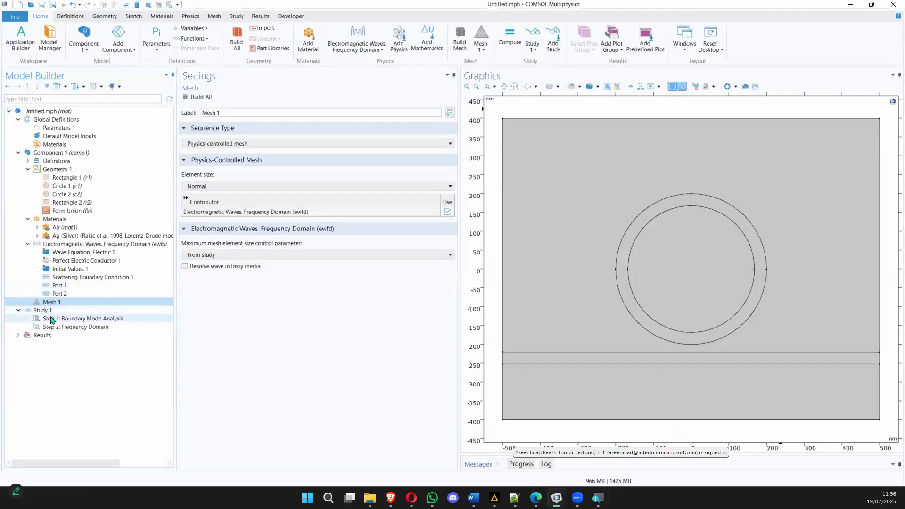
click(57, 304)
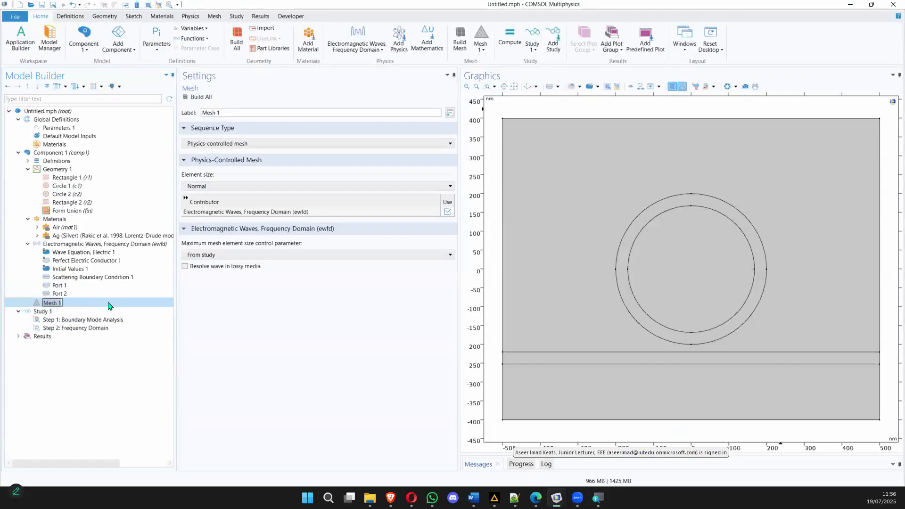
click(72, 305)
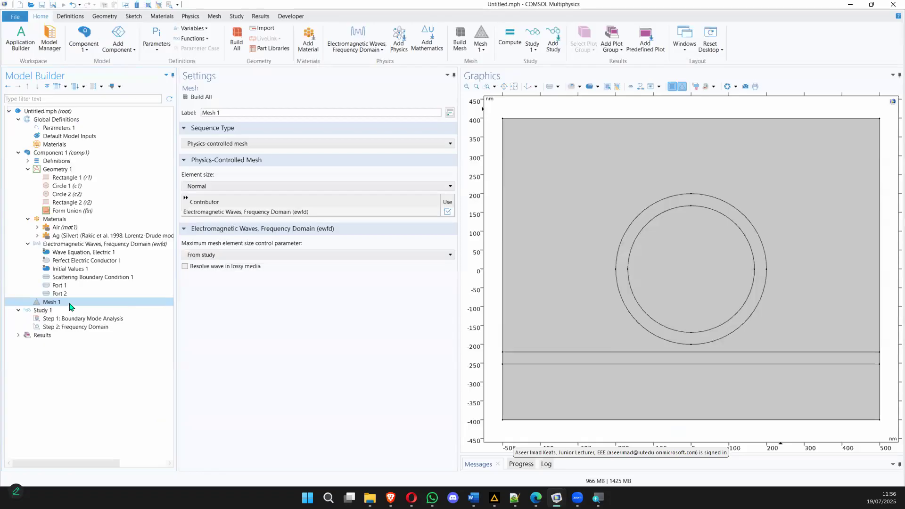
right_click(70, 307)
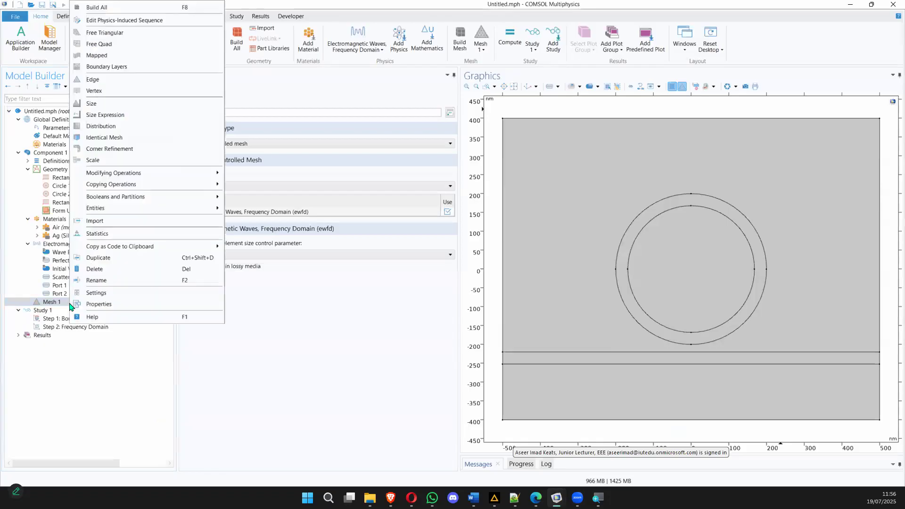
click(128, 33)
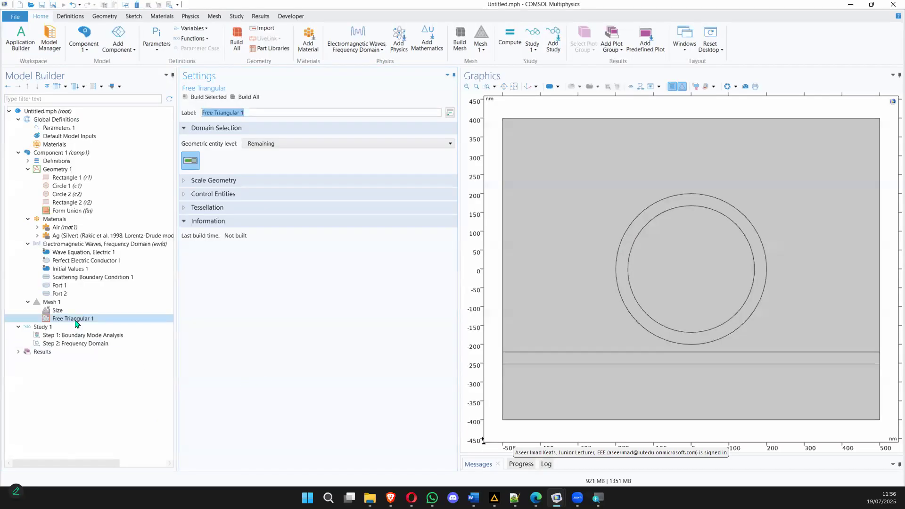
Step: Set the Free Triangular mesh's geometric entity level to Domain and select all five domains, 1 to 5
click(284, 148)
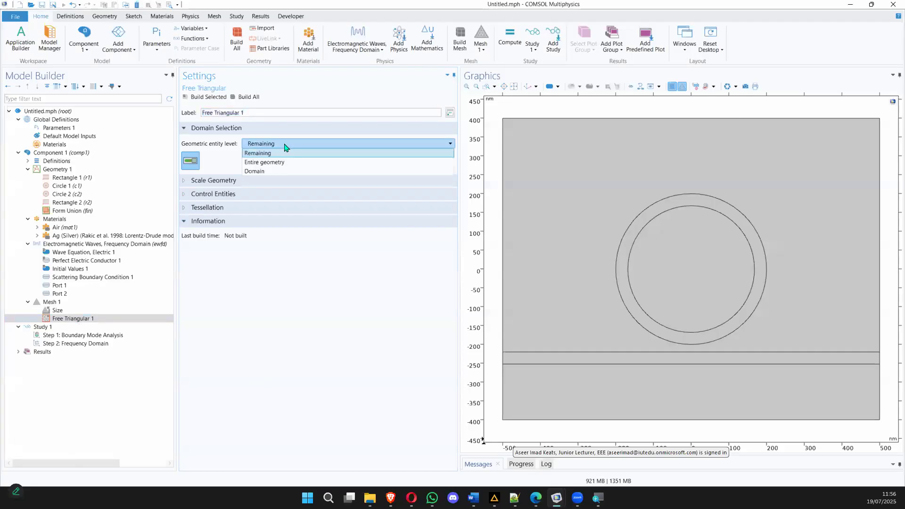
click(276, 171)
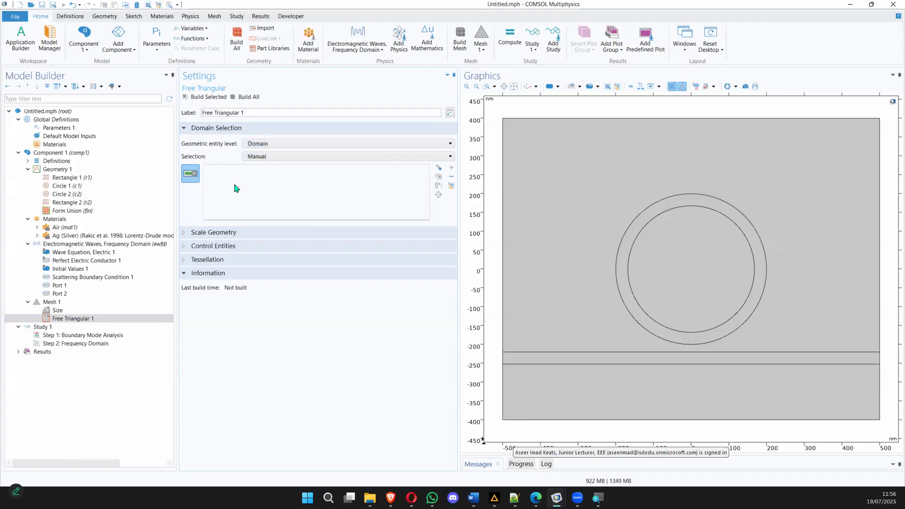
click(630, 200)
click(639, 222)
click(637, 286)
click(598, 357)
click(589, 382)
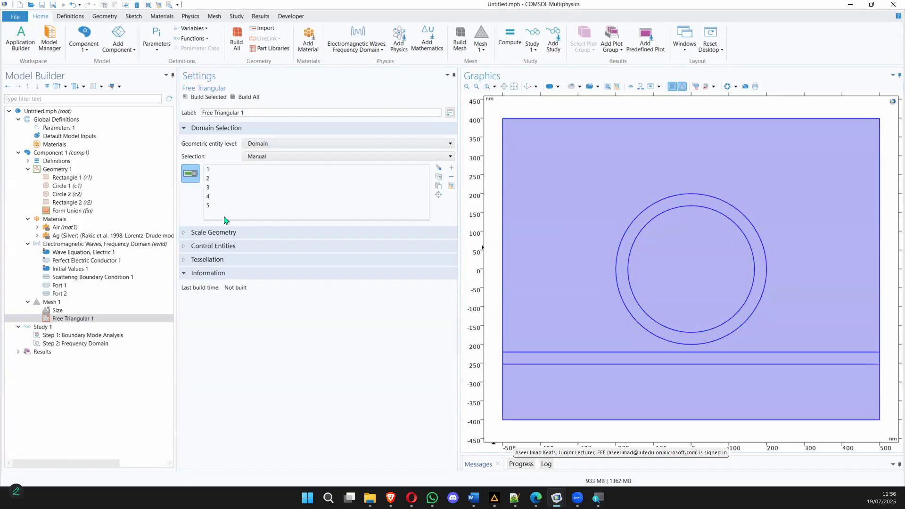
click(49, 303)
right_click(49, 304)
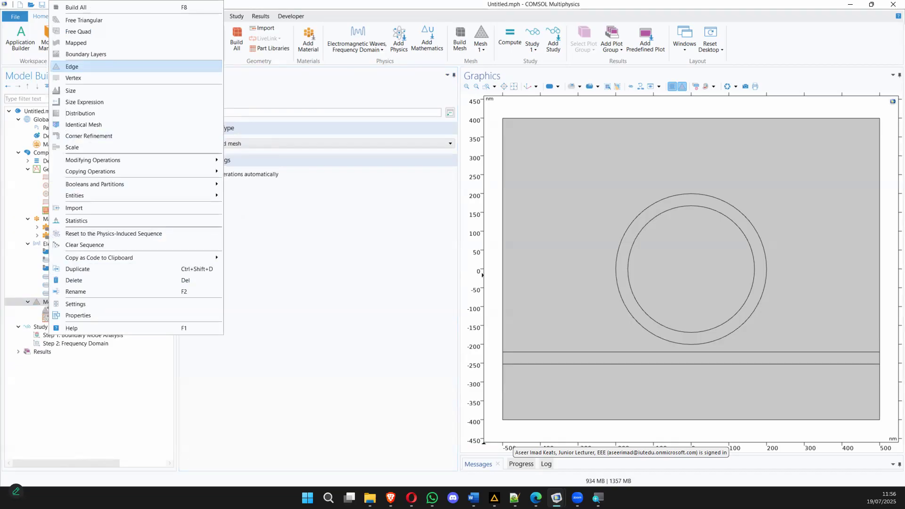
key(Escape)
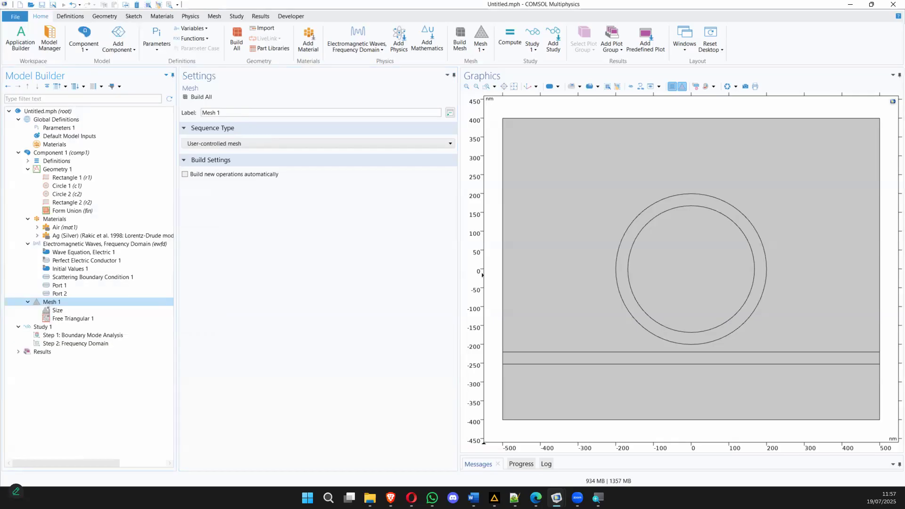
key(alt+Tab)
key(alt+Tab)
key(alt+Tab)
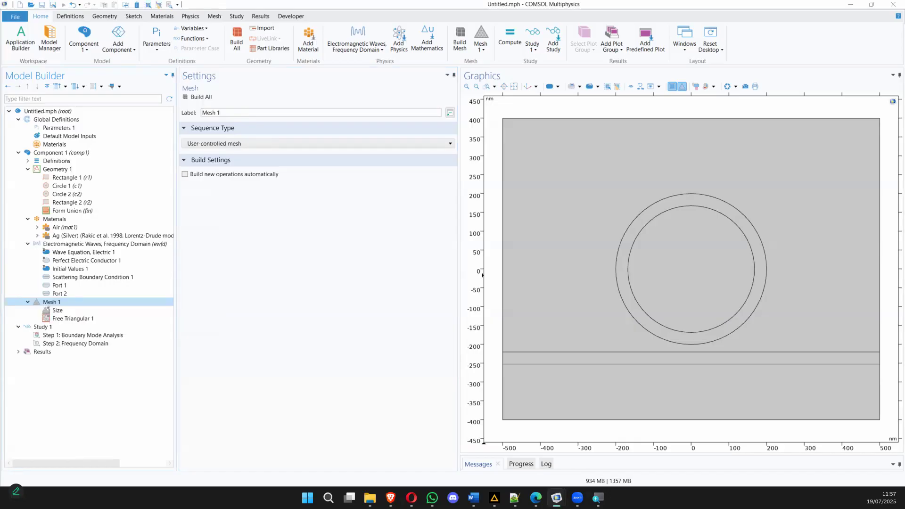